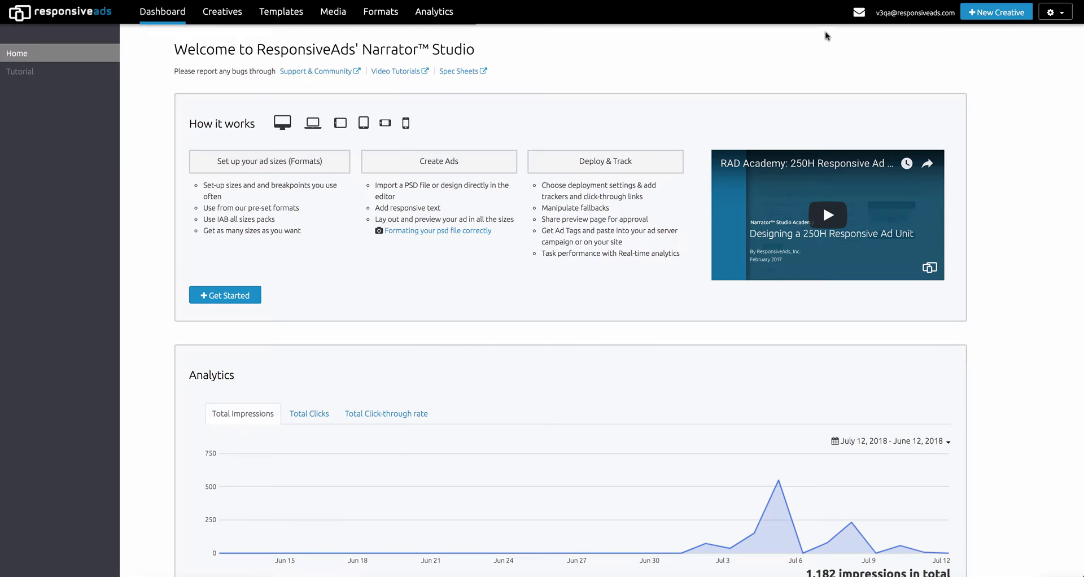
Open the release notes, review the improvements and bug fixes listed for the recent versions, and close them
click(859, 14)
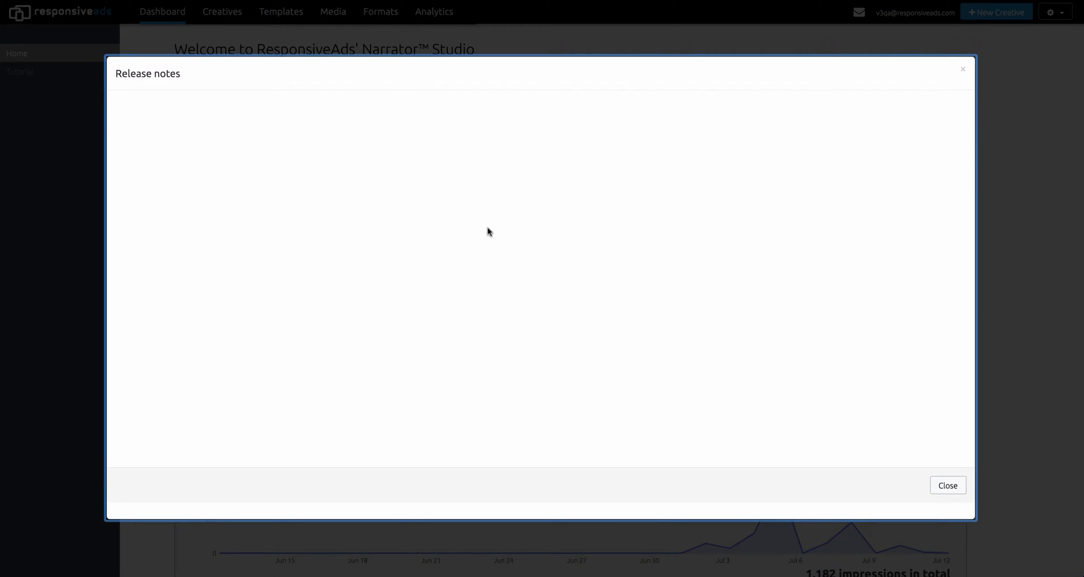
scroll(487, 227, down, 3)
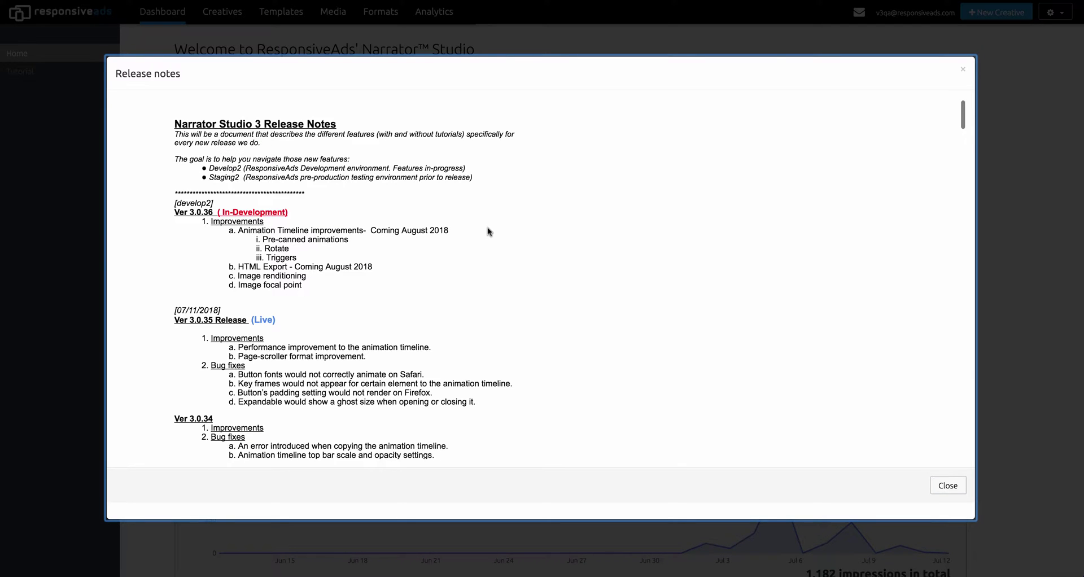
scroll(489, 232, down, 4)
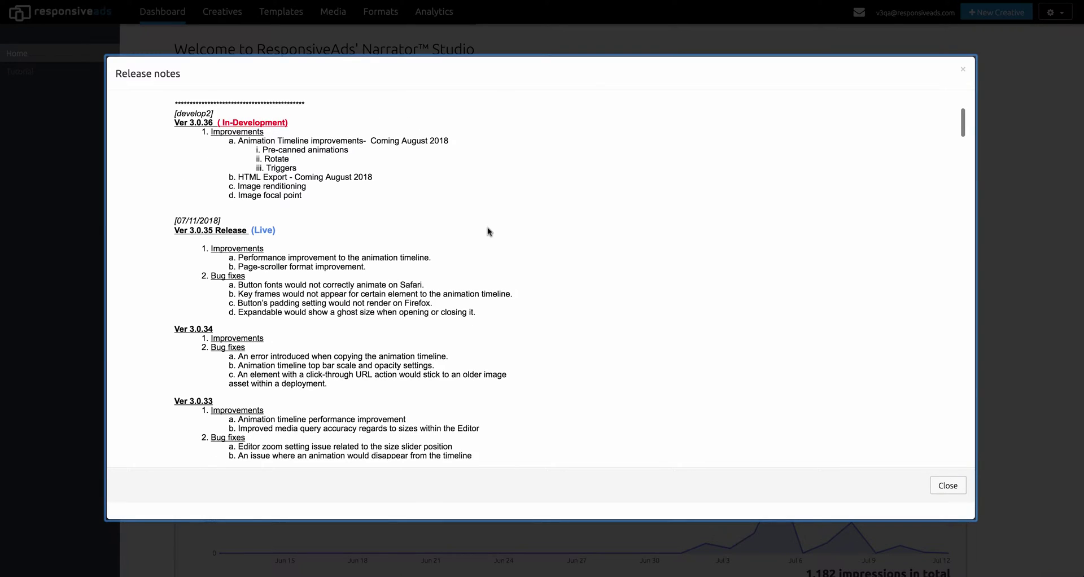
scroll(489, 231, down, 4)
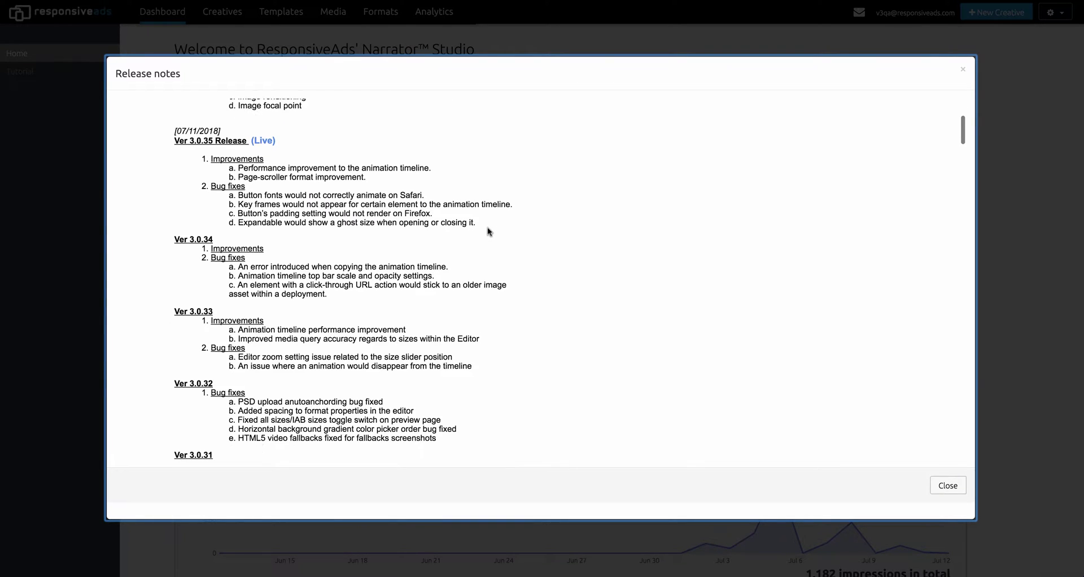
scroll(489, 232, up, 10)
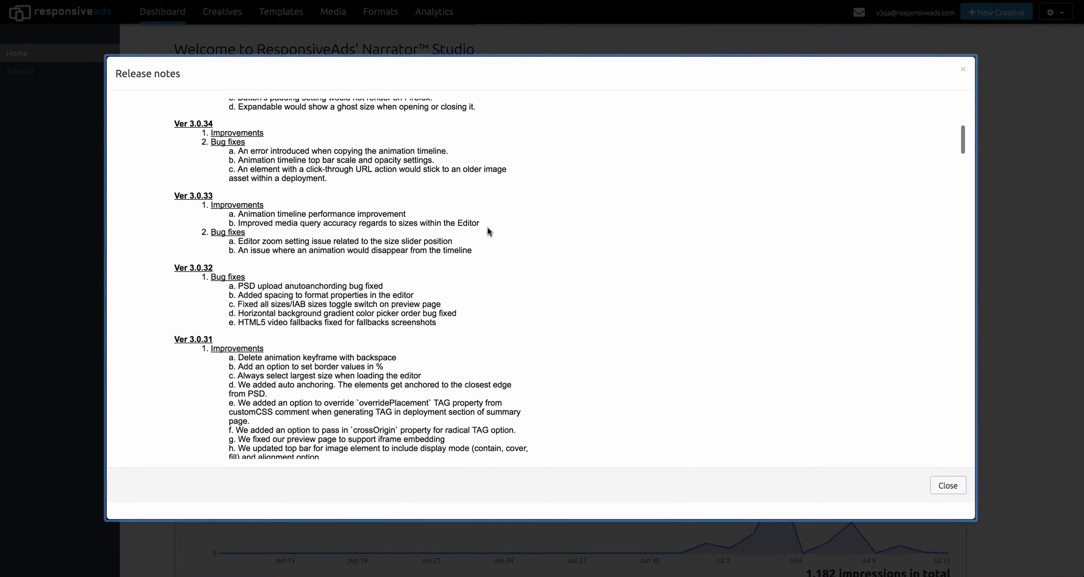
scroll(487, 227, up, 2)
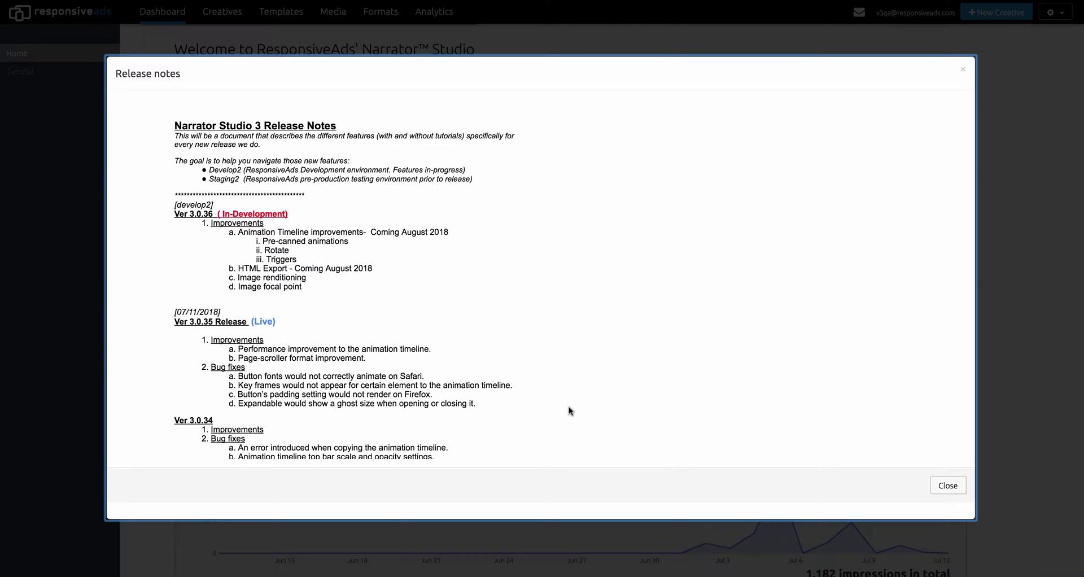
click(947, 485)
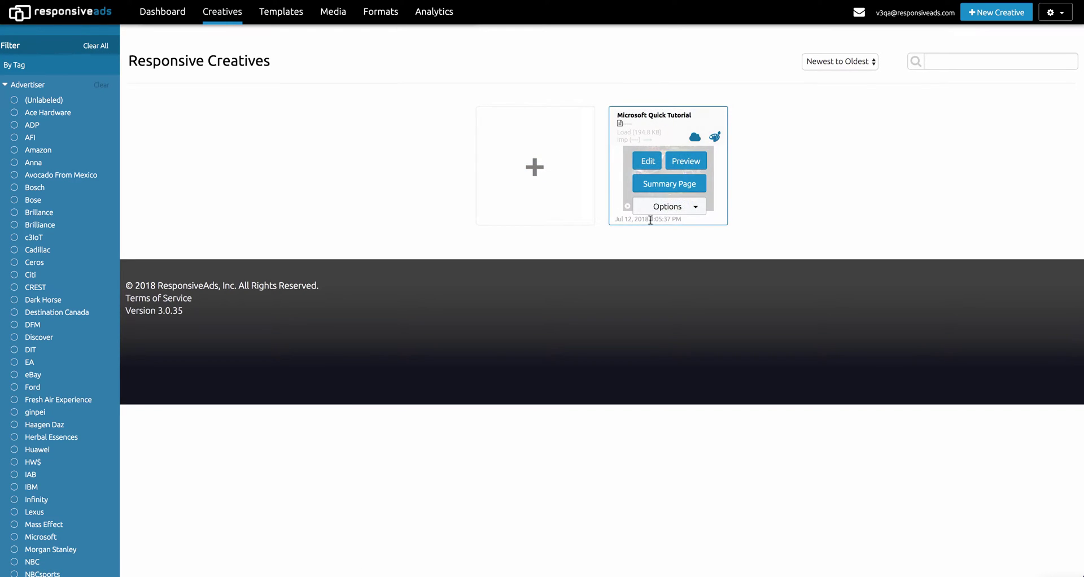
View the extra options and the note field of the Microsoft Quick Tutorial creative without saving a note
mouse_move(655, 160)
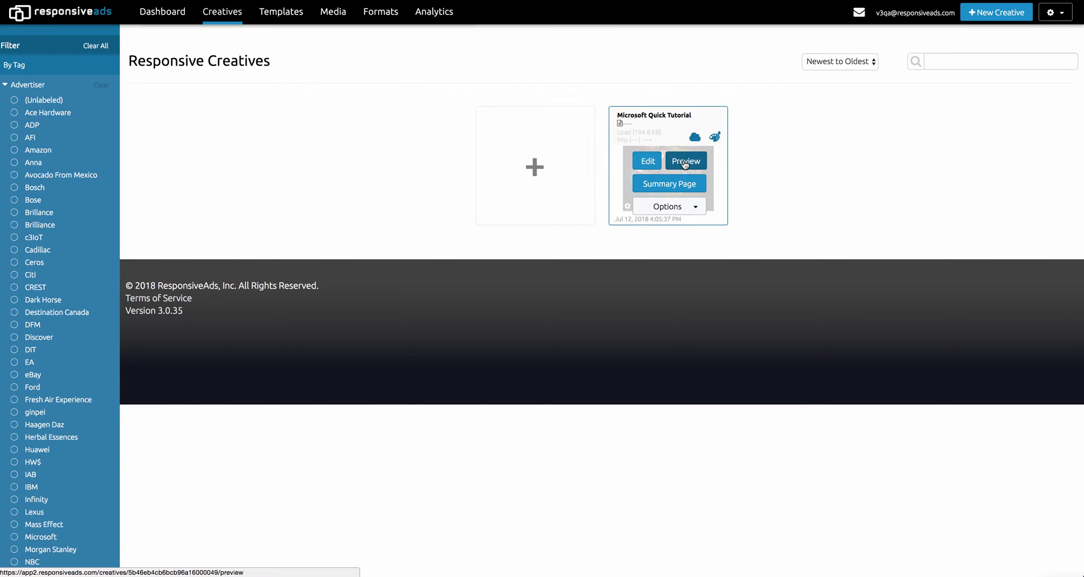
click(693, 206)
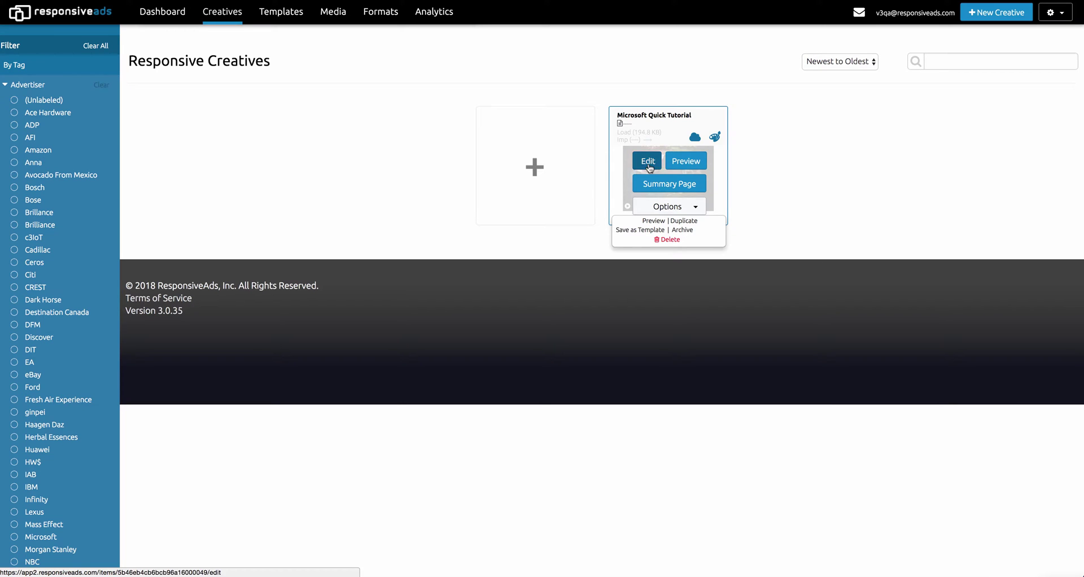
mouse_move(617, 123)
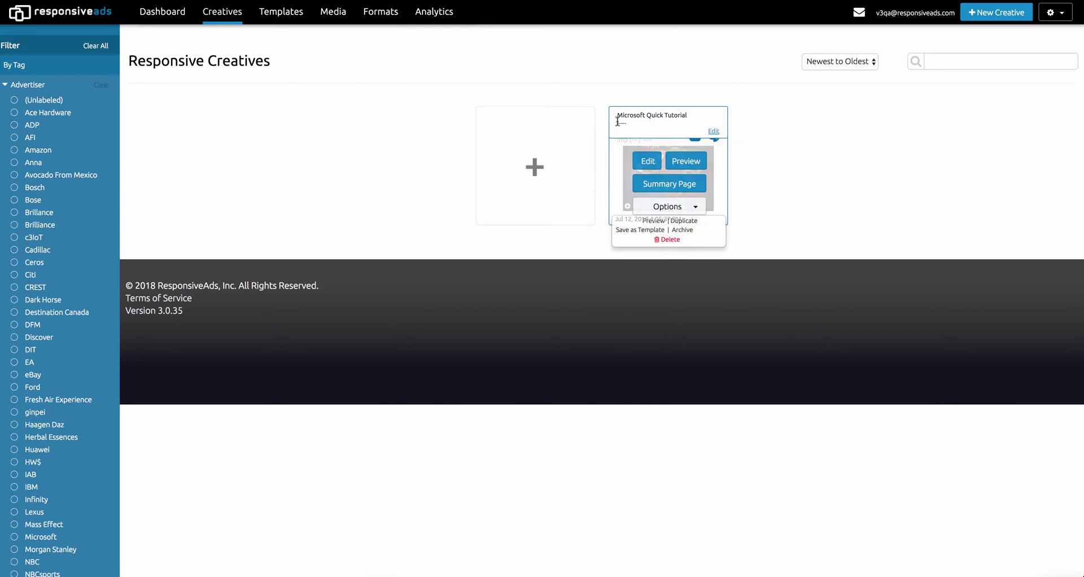
click(714, 131)
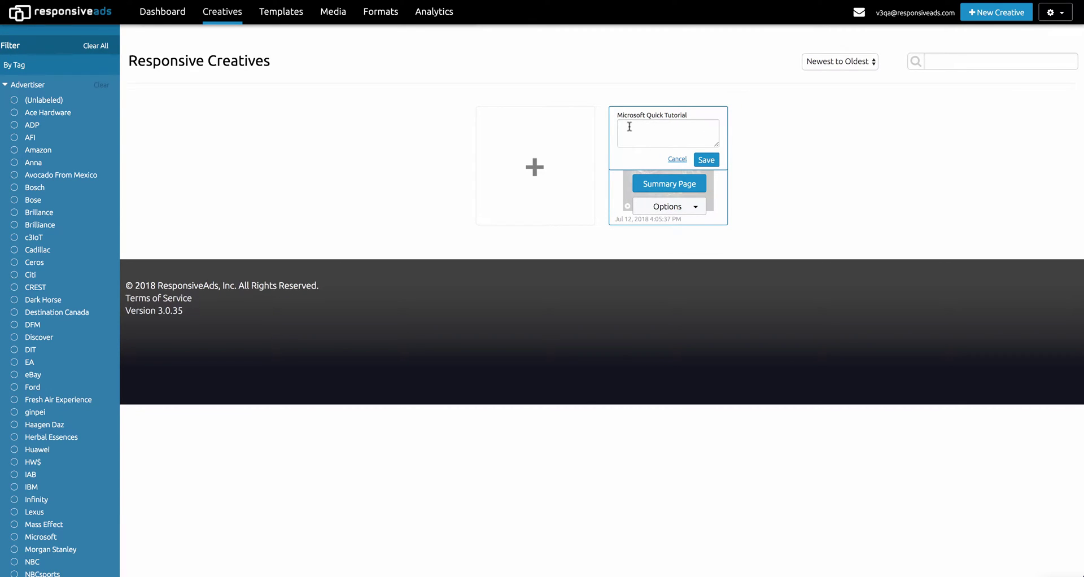
click(678, 160)
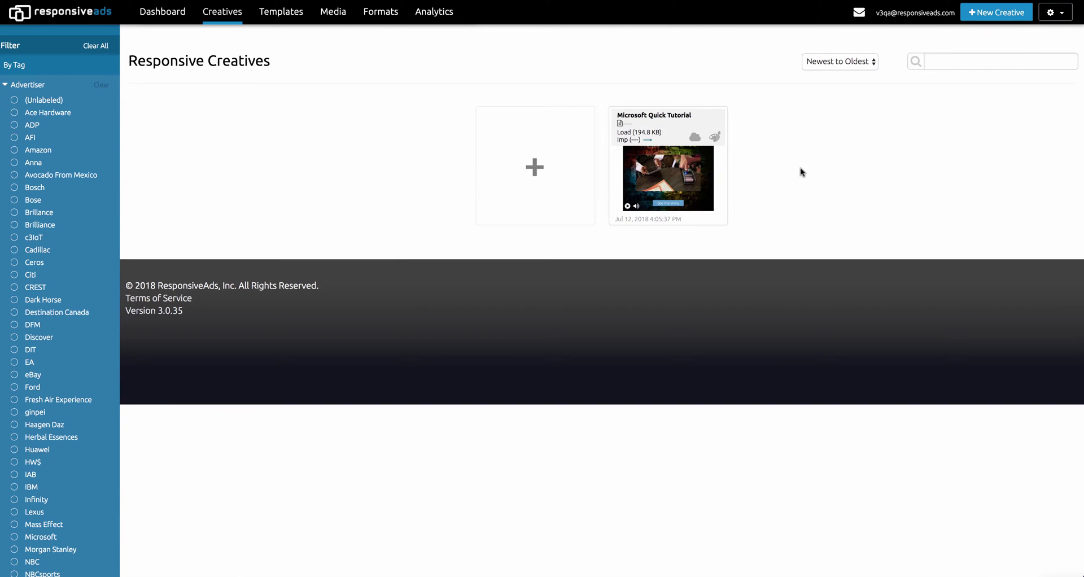
Open the Microsoft Quick Tutorial creative for editing and fit the whole 1920x1080 layout in view
mouse_move(623, 185)
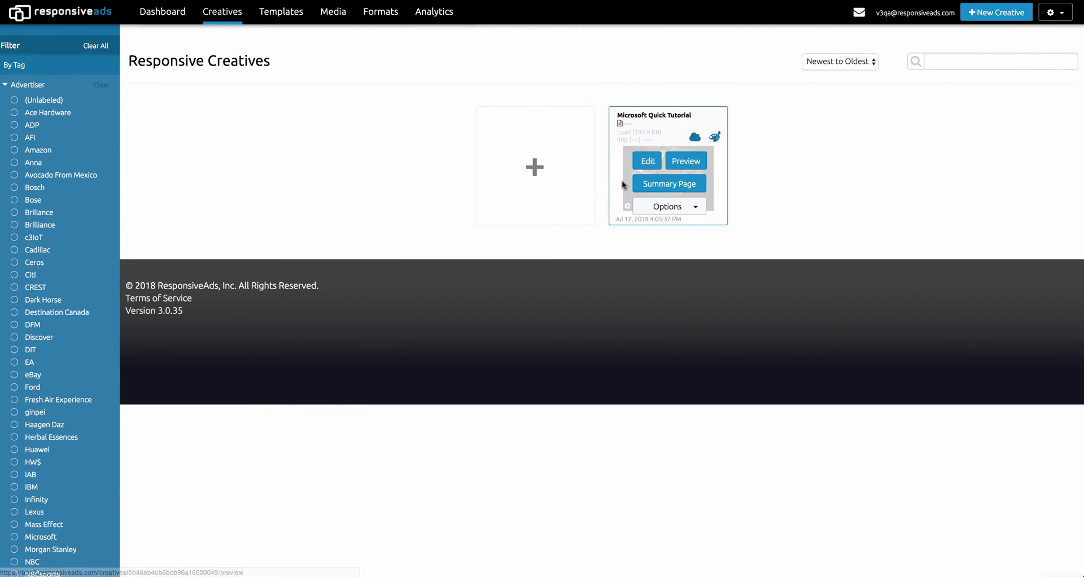
click(648, 160)
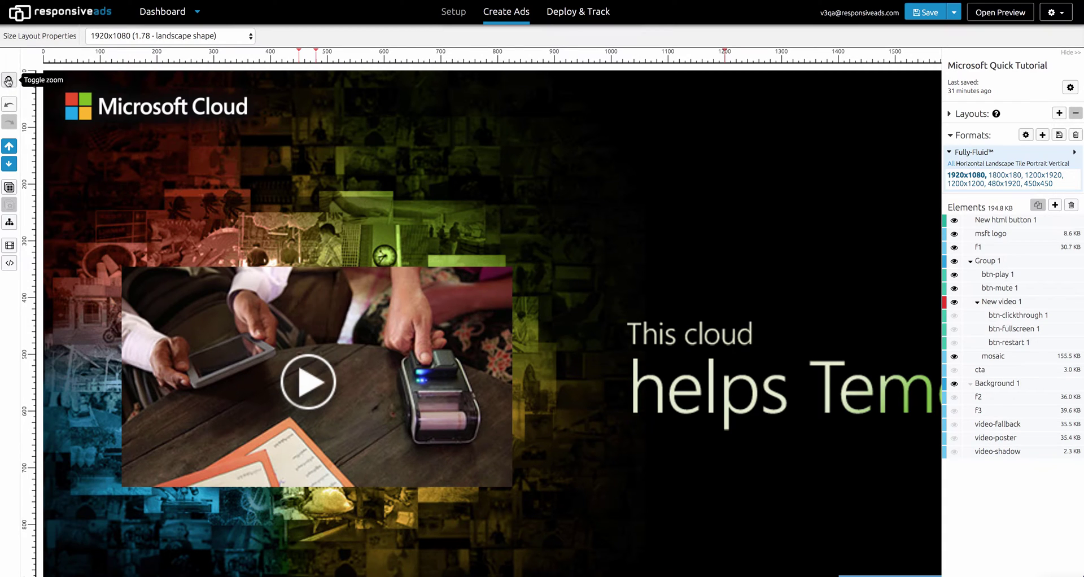
click(8, 82)
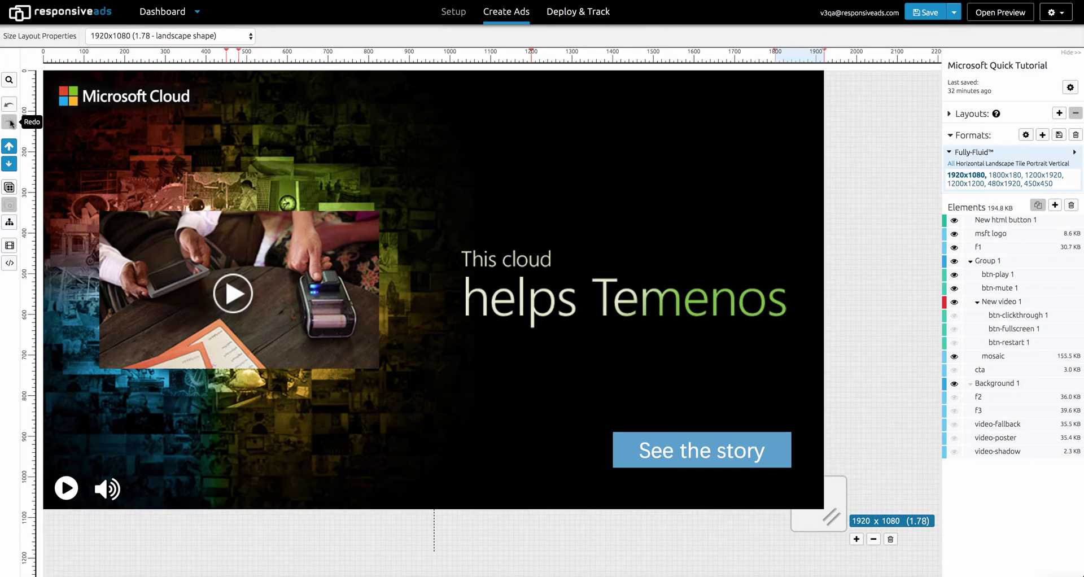
Step through the creative's smaller layout sizes down to 480x1920 and back up to 1920x1080
click(10, 164)
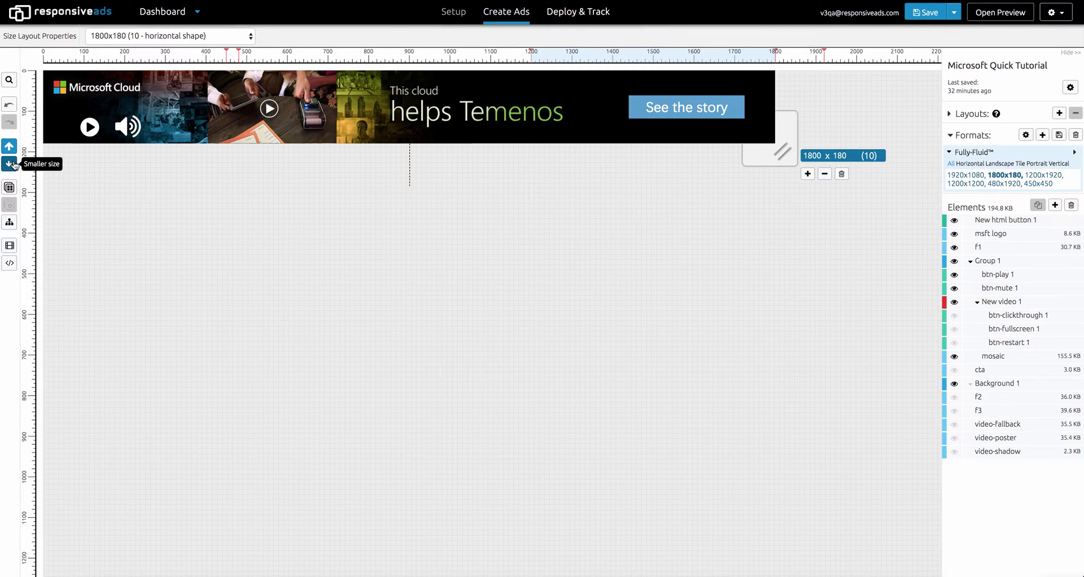
click(10, 164)
click(11, 164)
click(10, 164)
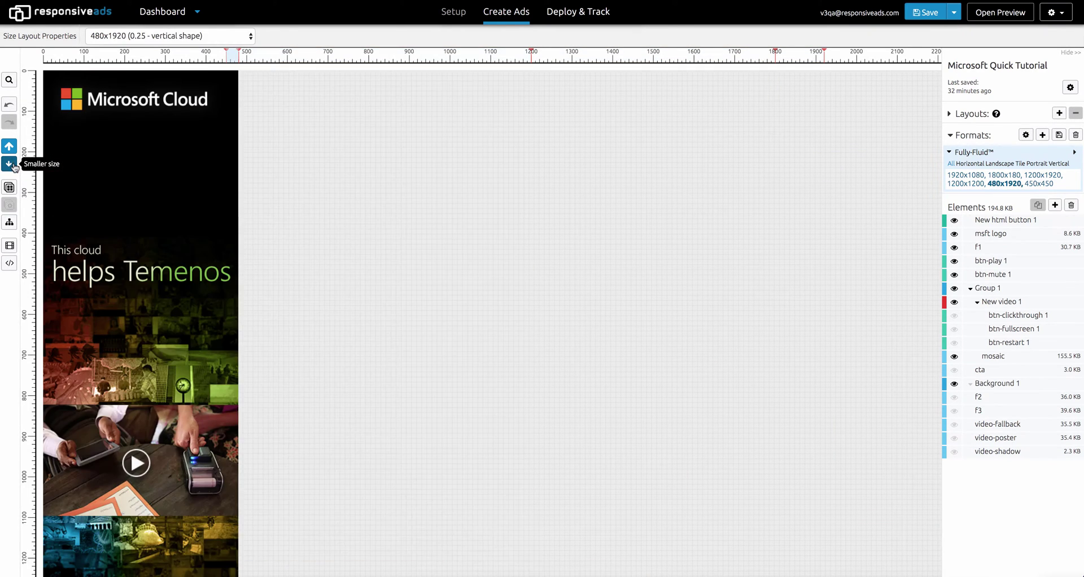
click(10, 146)
click(9, 145)
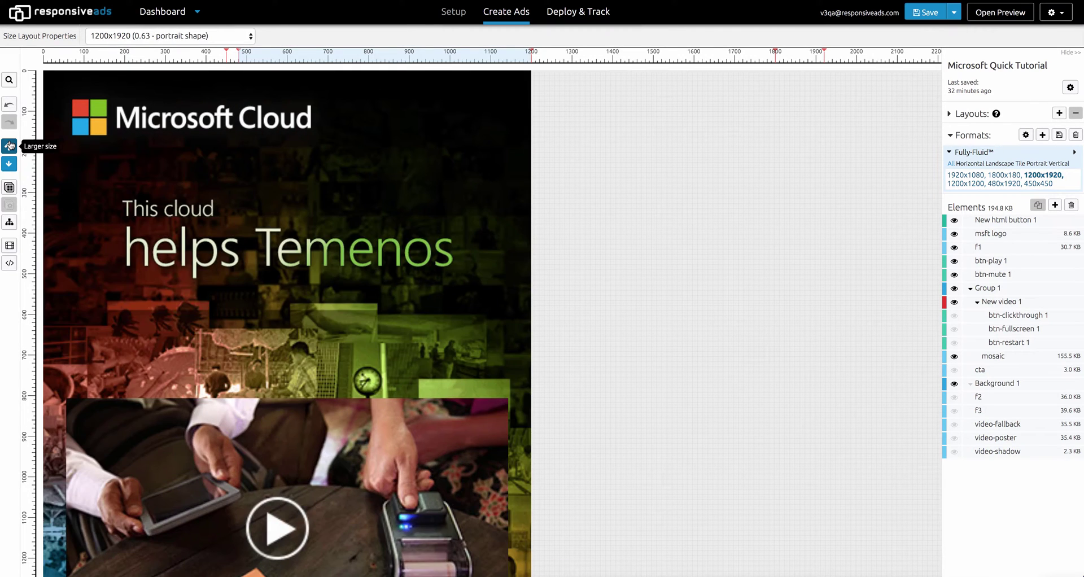
click(9, 146)
click(10, 145)
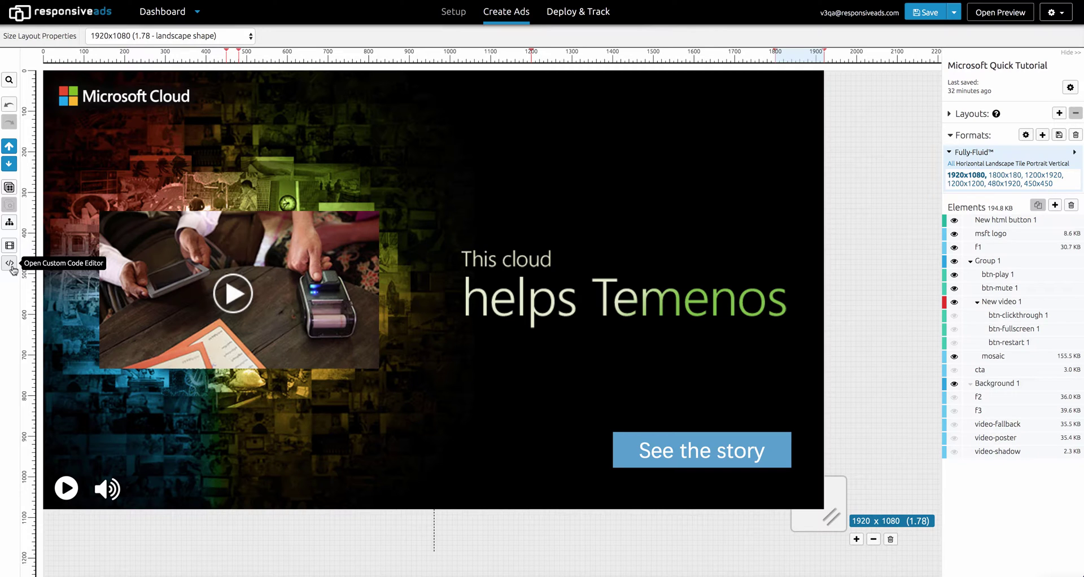
Lock the proportions of the f1 headline image and resize the ad preview to about 1797 x 1151
click(497, 304)
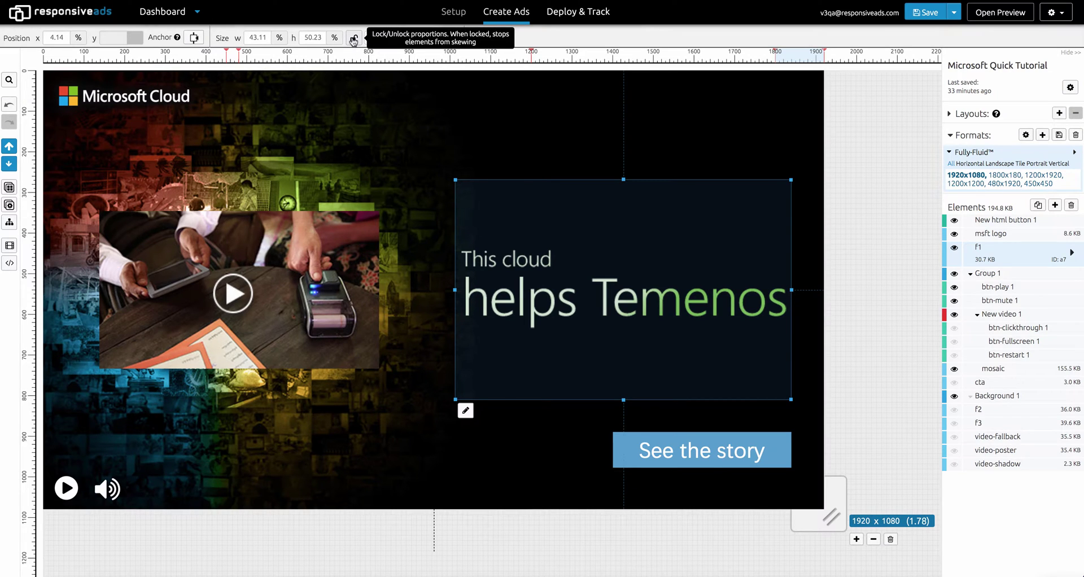
click(353, 39)
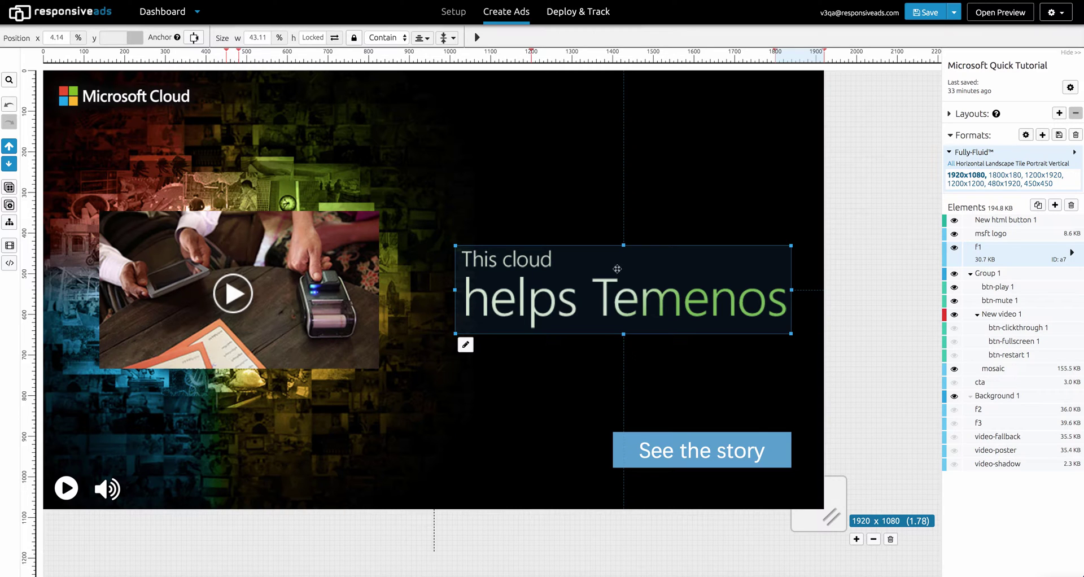
drag(826, 484, 782, 470)
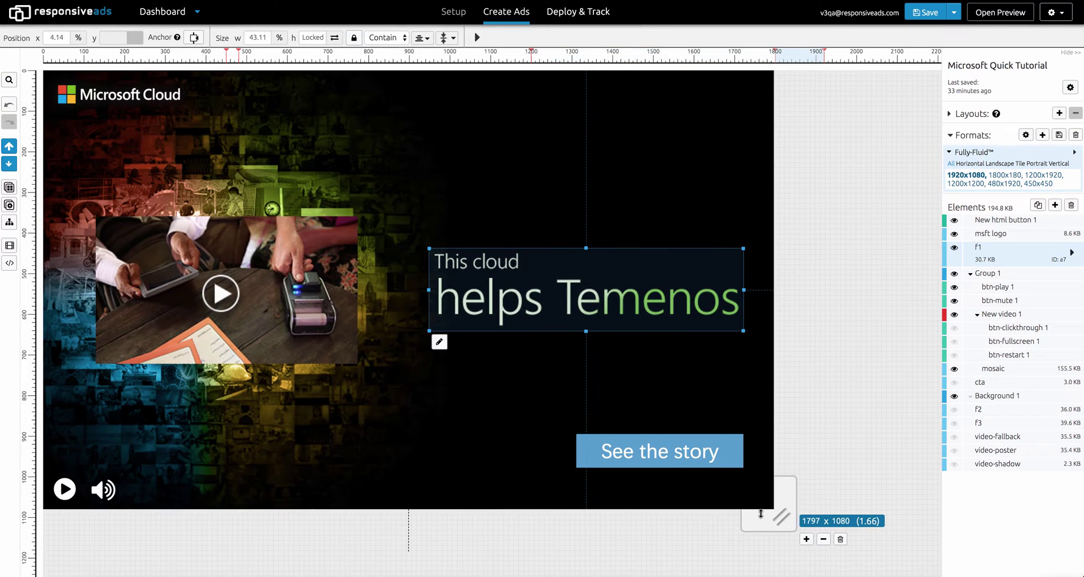
mouse_move(760, 514)
mouse_down()
mouse_move(749, 408)
mouse_move(781, 546)
mouse_move(769, 516)
mouse_up()
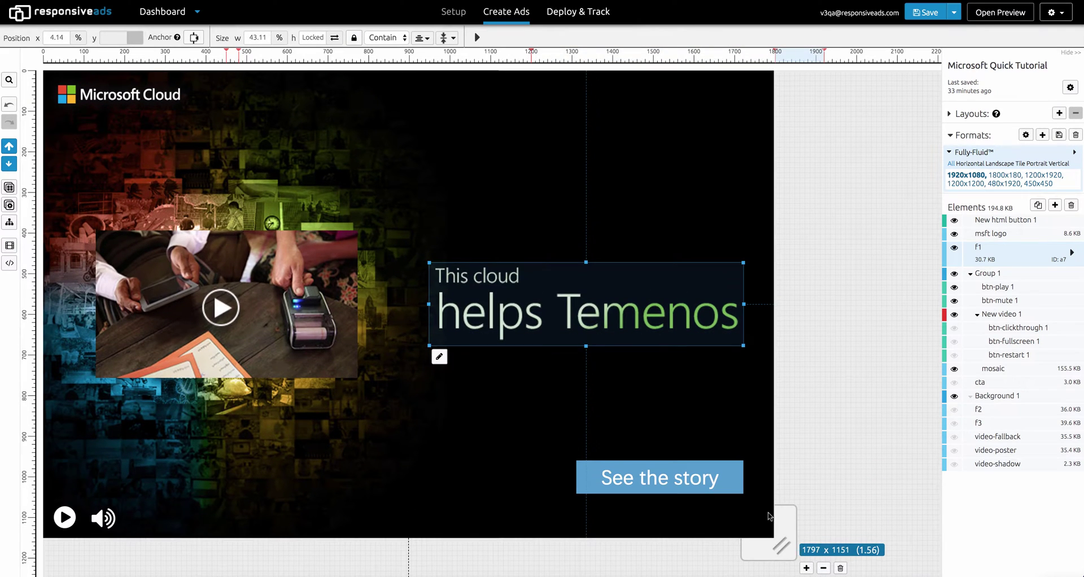
Switch the headline's locked dimension to width and back to height, and scale the headline to about 42.43% width
click(336, 40)
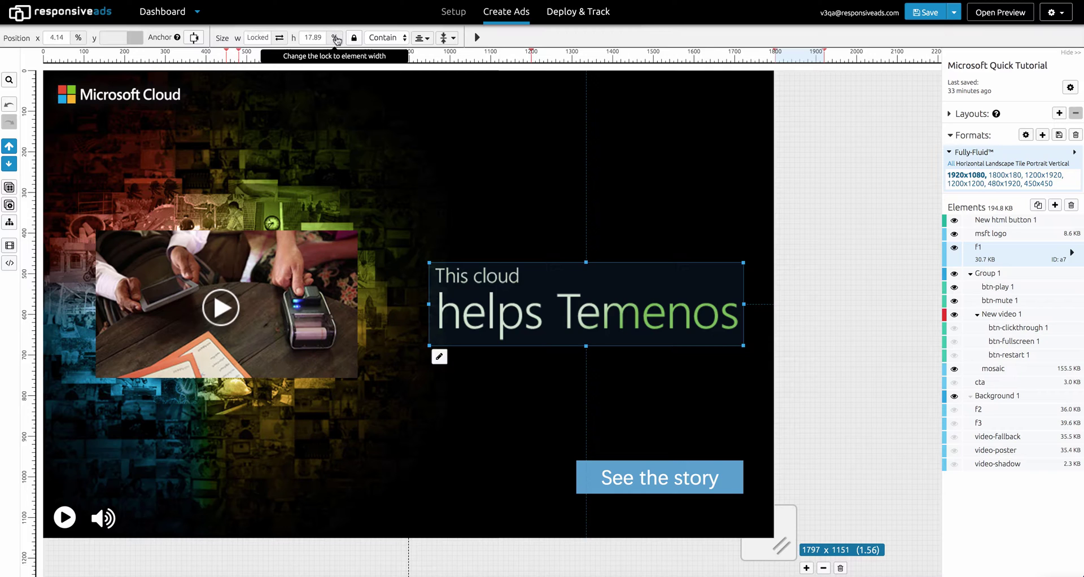
click(281, 39)
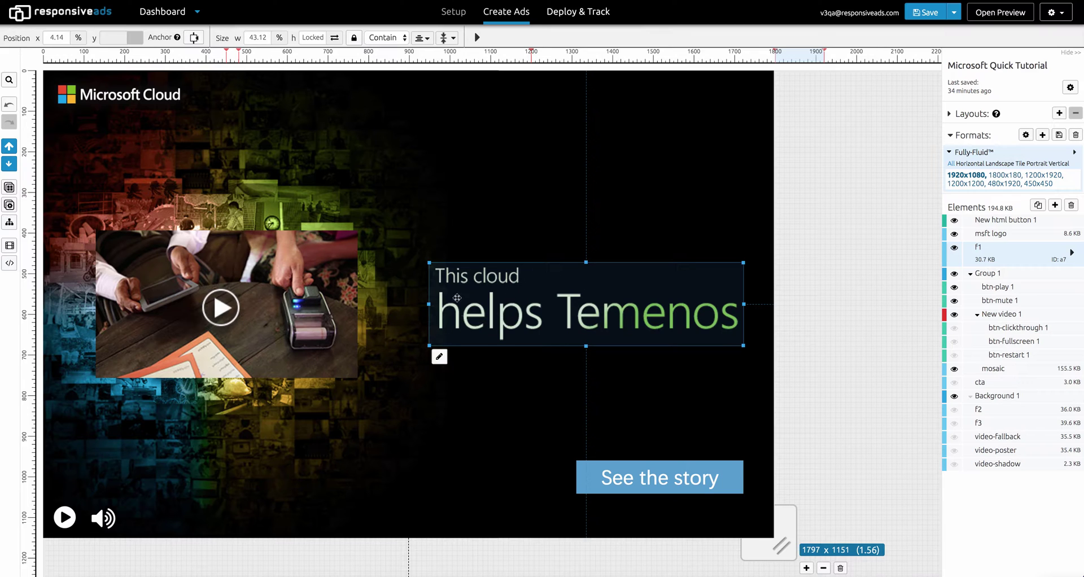
mouse_move(428, 261)
mouse_down()
mouse_move(460, 255)
mouse_move(415, 255)
mouse_move(435, 256)
mouse_up()
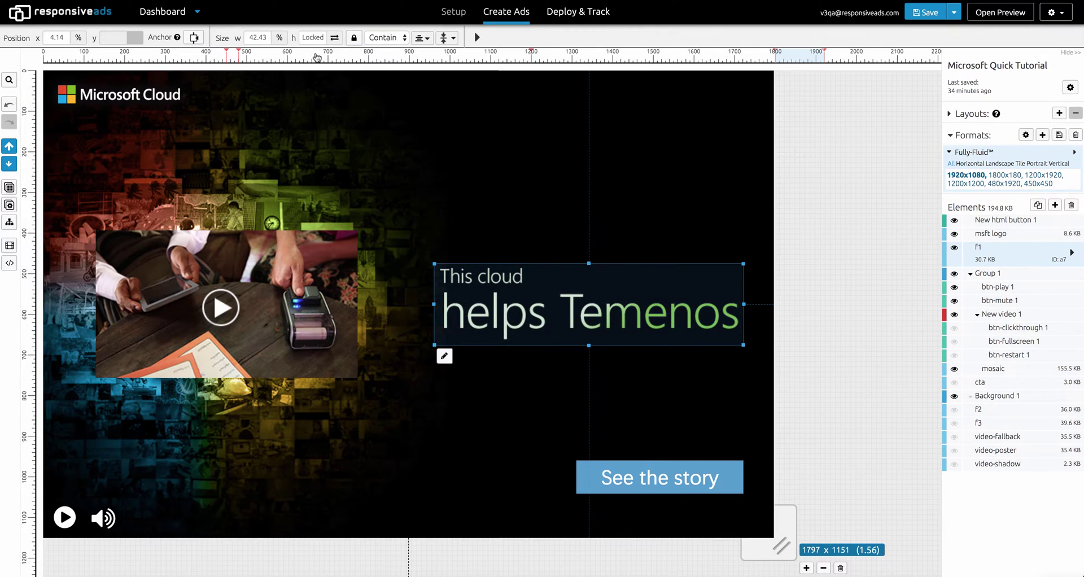
Unlock the headline image's proportions and check its display modes, keeping Contain
click(334, 39)
click(406, 41)
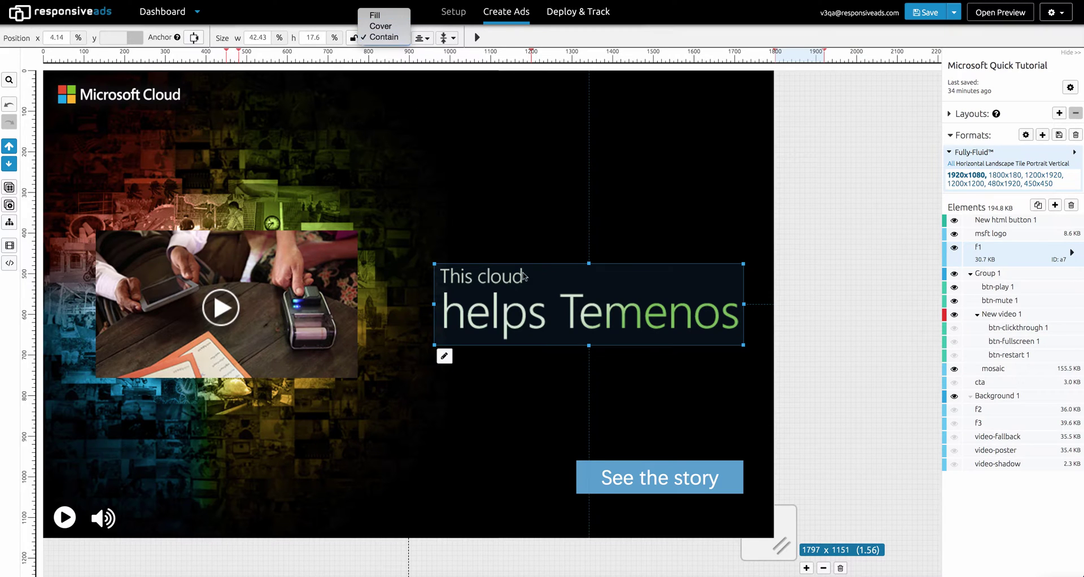
click(571, 310)
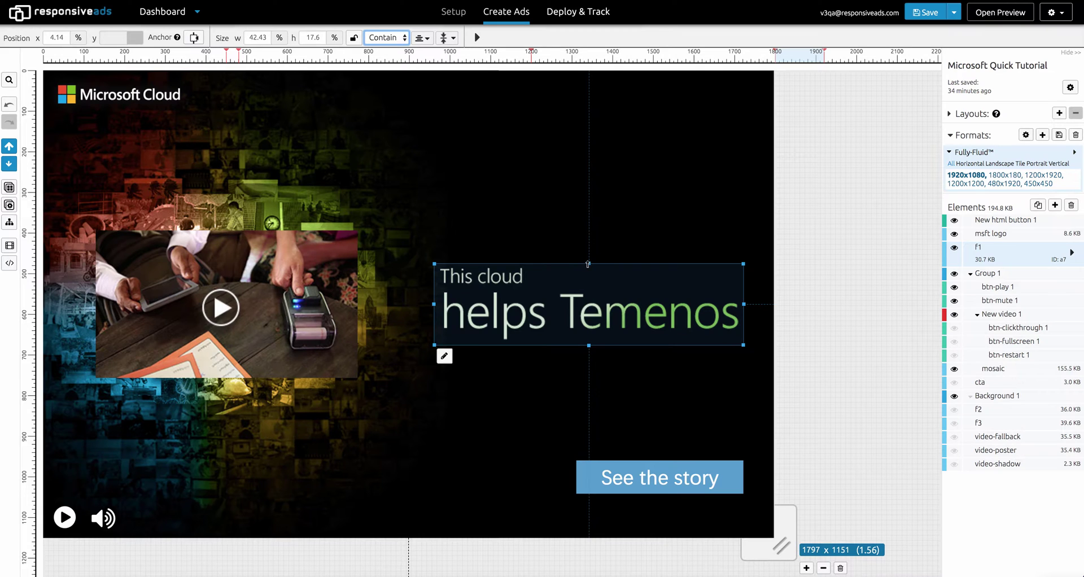
Resize the headline's frame to about 44.21% wide and 23.45% high, and the ad preview to about 1787 x 1053
drag(587, 264, 567, 85)
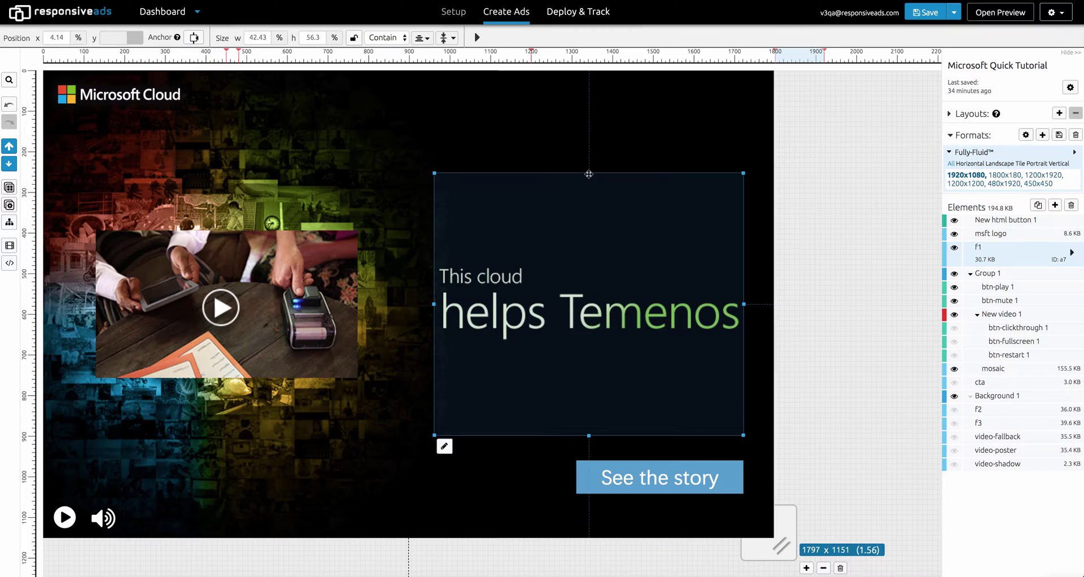
drag(588, 174, 611, 328)
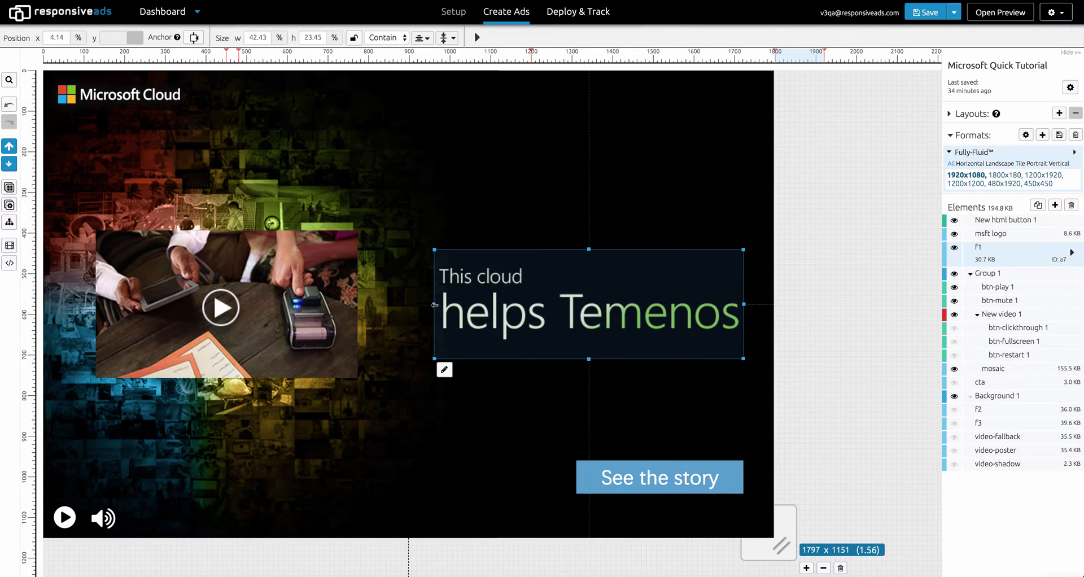
mouse_move(434, 304)
mouse_down()
mouse_move(692, 305)
mouse_move(421, 311)
mouse_up()
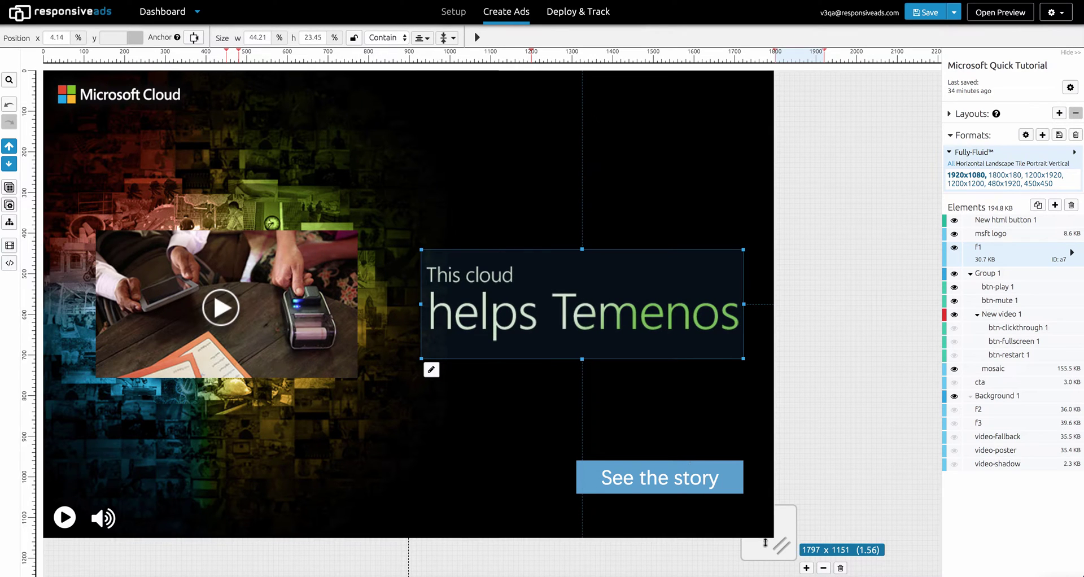
drag(765, 549, 790, 484)
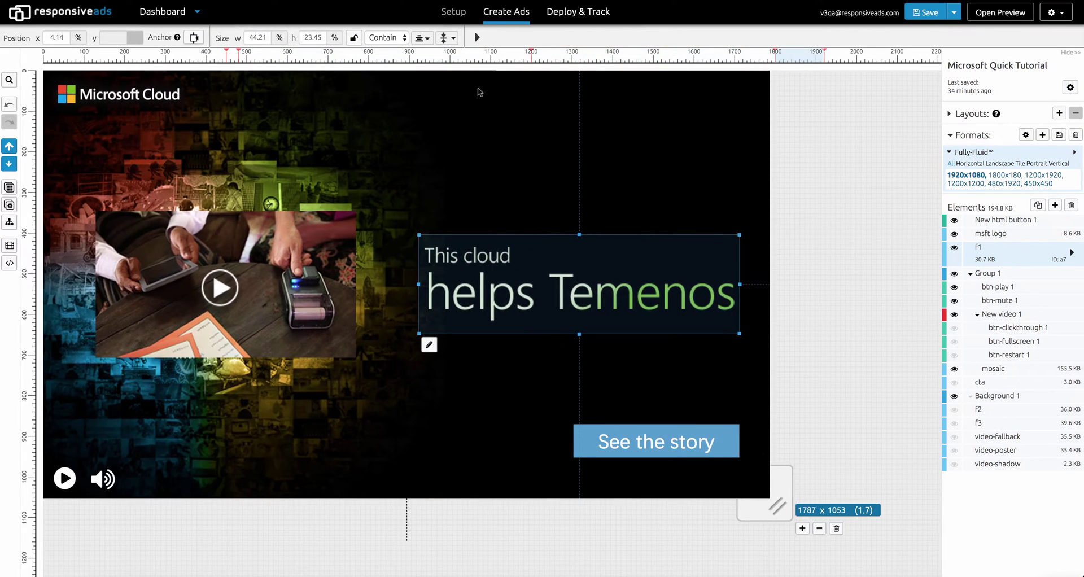
Set the headline image's display mode to Fill and stretch its frame to about 25.76% height
click(401, 38)
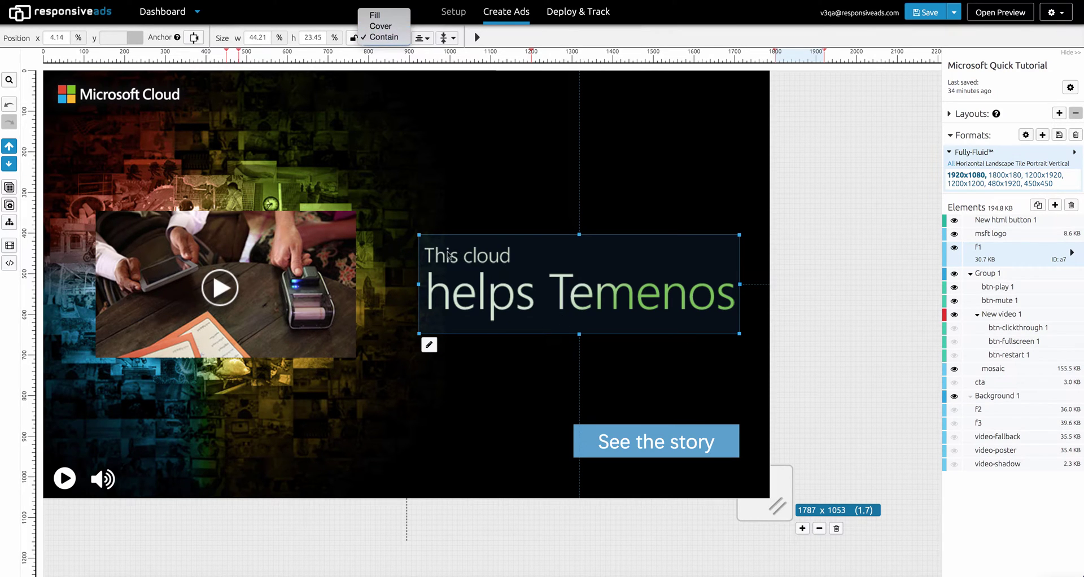
click(375, 15)
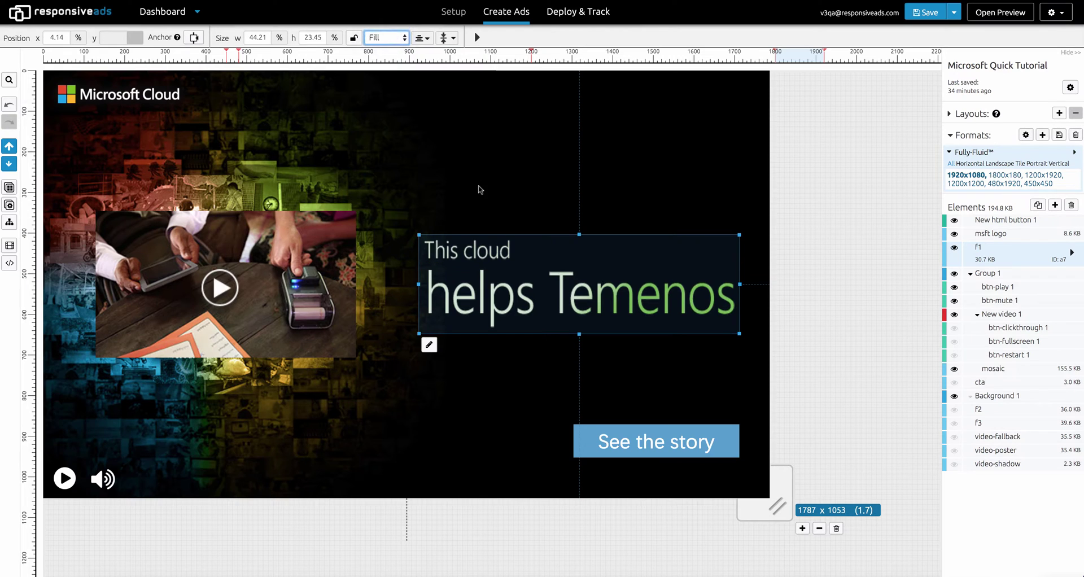
click(579, 335)
mouse_move(578, 336)
mouse_down()
mouse_move(589, 387)
mouse_move(585, 347)
mouse_up()
Set the headline image's display mode to Contain and stretch its frame to about 60.23% height
click(408, 43)
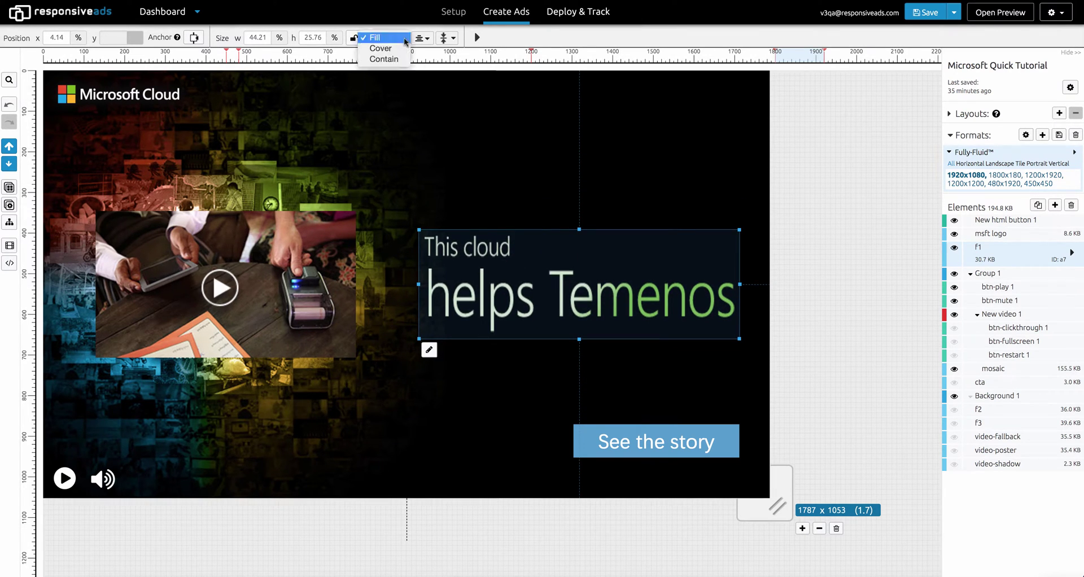
click(388, 60)
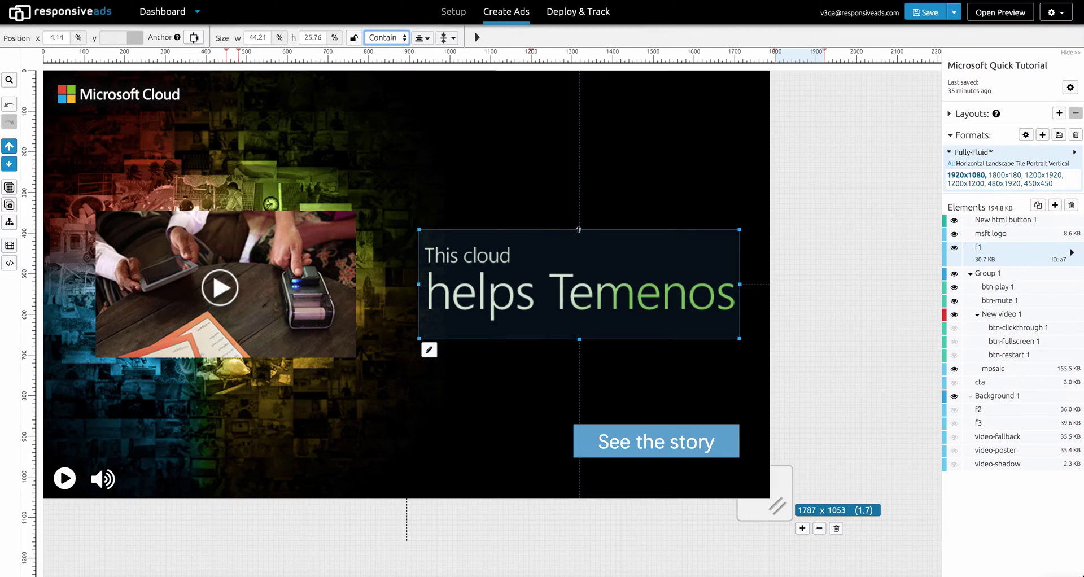
drag(579, 230, 582, 83)
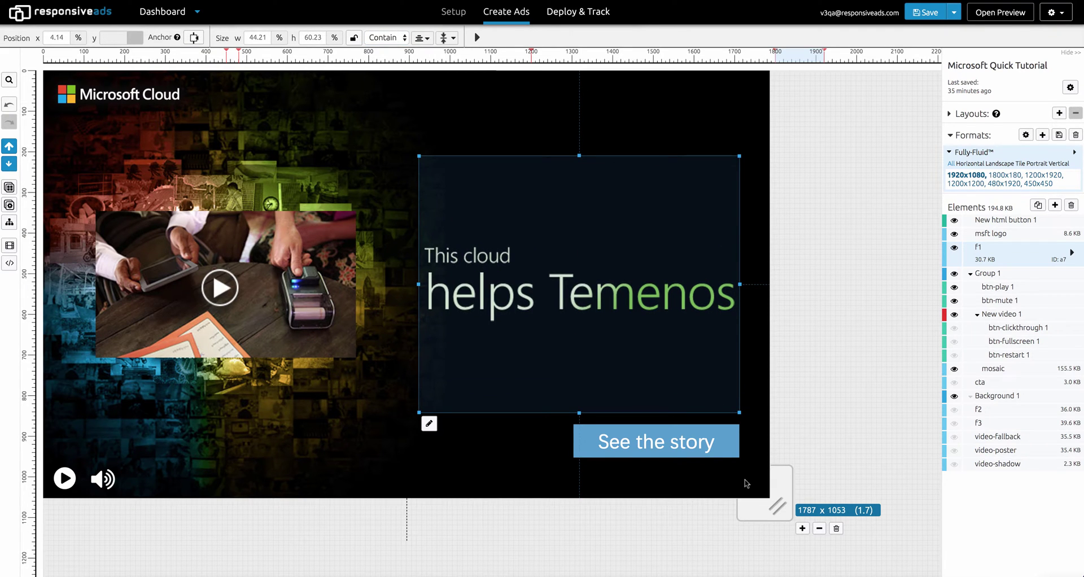
Shrink the headline's frame to about 32.44% height and resize the ad preview to about 1787 x 1051
mouse_move(754, 504)
mouse_down()
mouse_move(752, 450)
mouse_move(699, 230)
mouse_move(752, 521)
mouse_up()
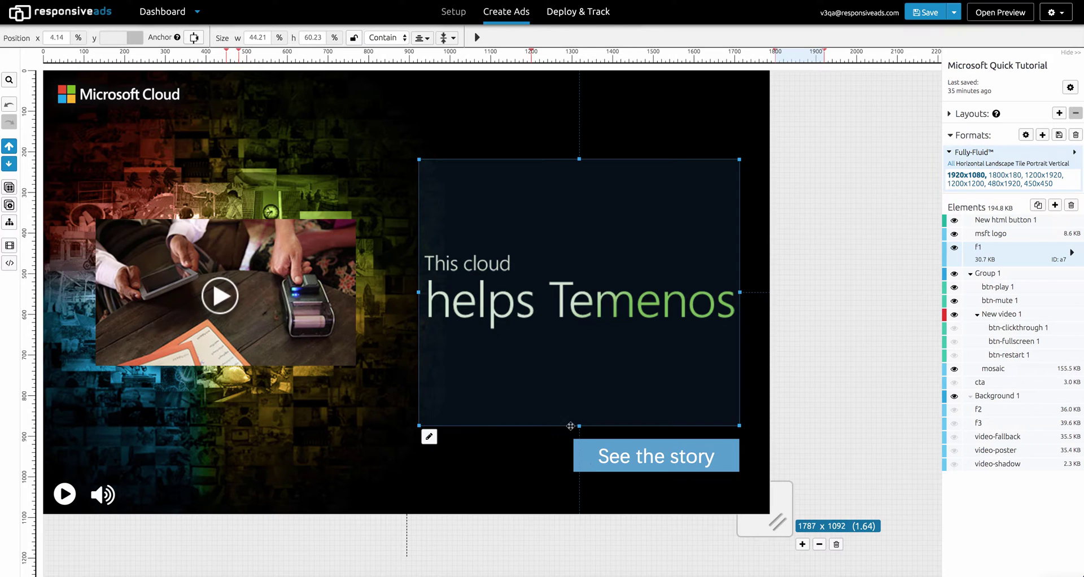
drag(578, 426, 560, 301)
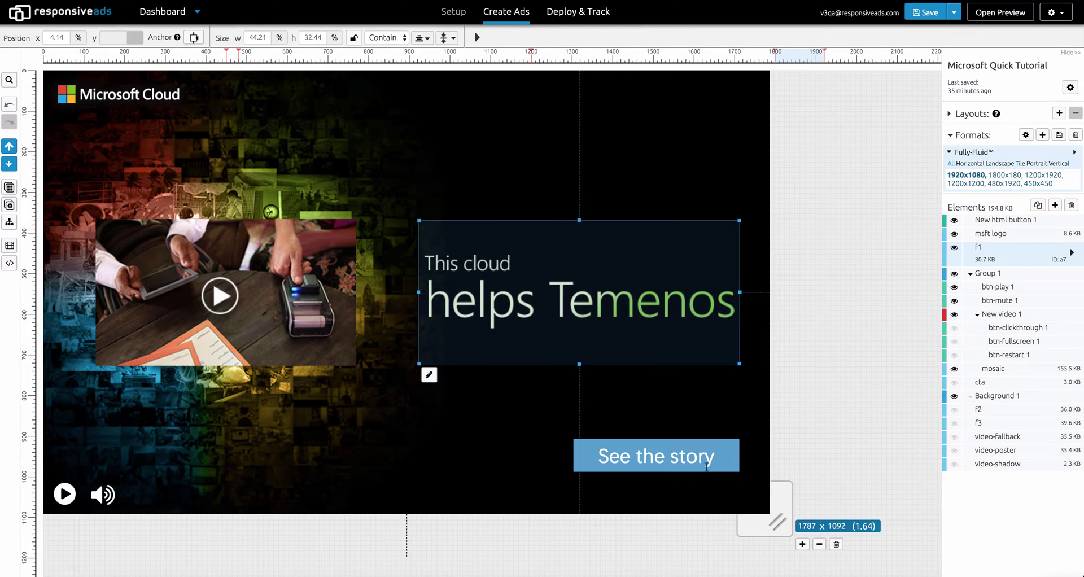
mouse_move(758, 531)
mouse_down()
mouse_move(702, 288)
mouse_move(759, 513)
mouse_up()
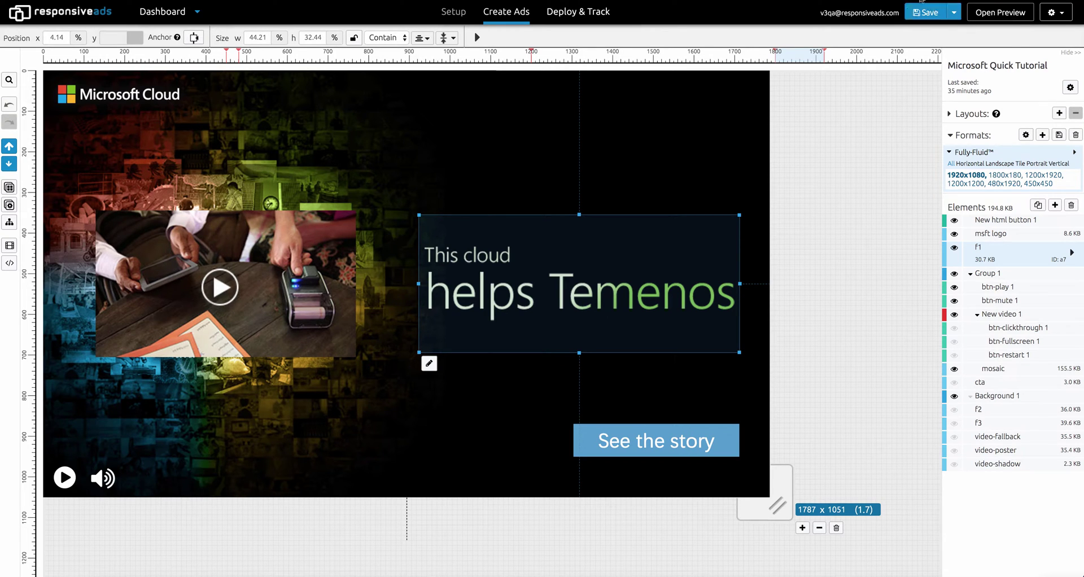
Check the additional save options and deselect the headline image
click(949, 15)
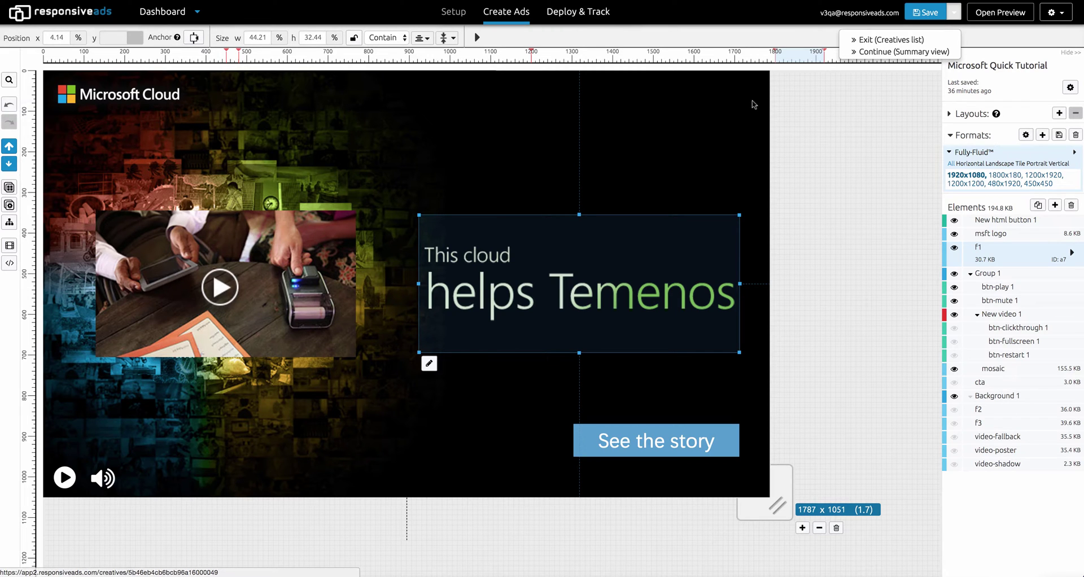
click(823, 113)
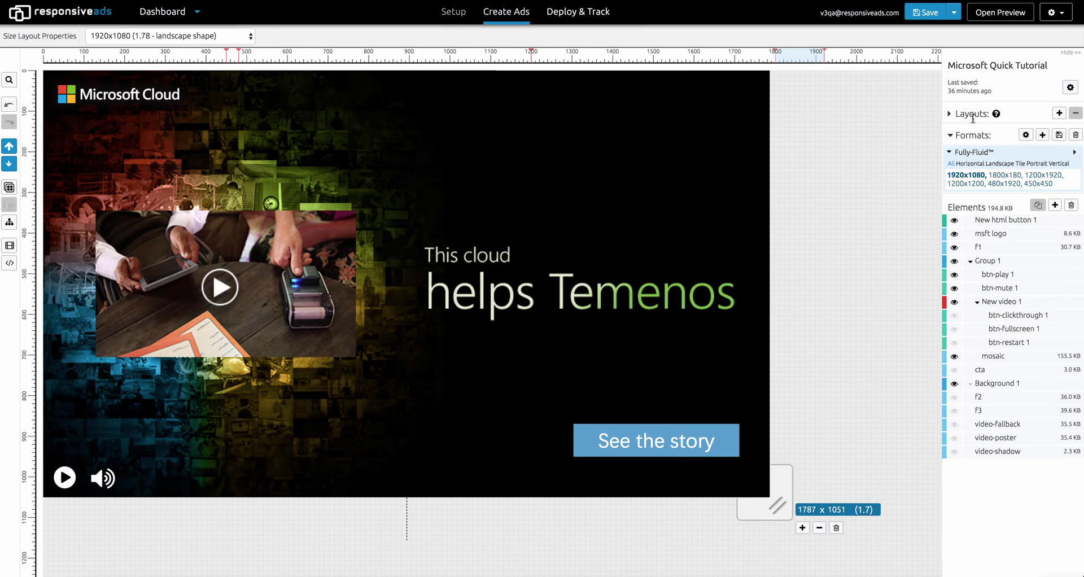
Expand the creative's layouts, list them by proportion, view the 1800x180 and 480x1920 layouts, and return to listing by size
click(951, 117)
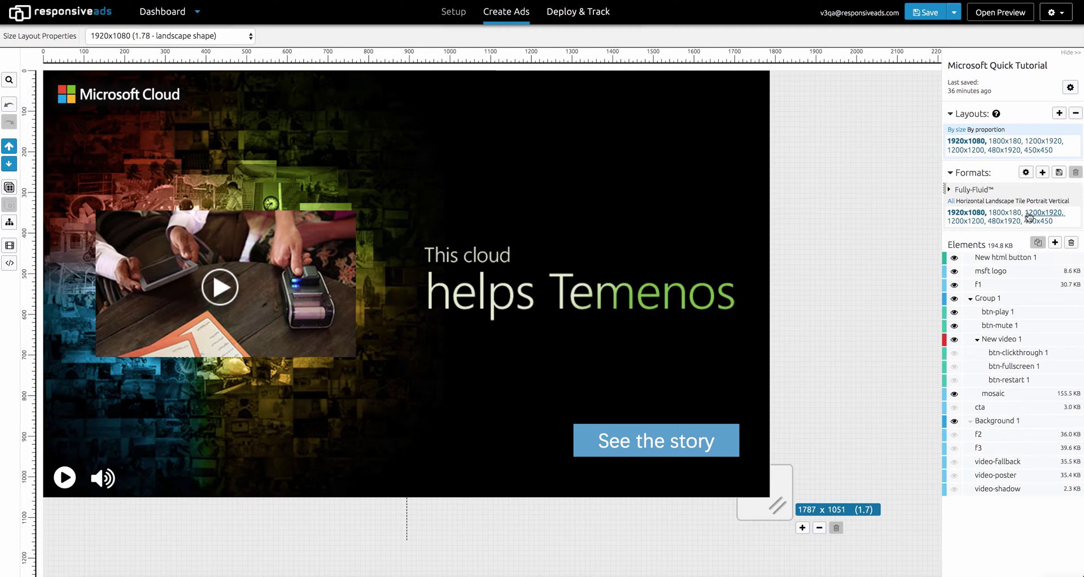
click(969, 201)
click(982, 129)
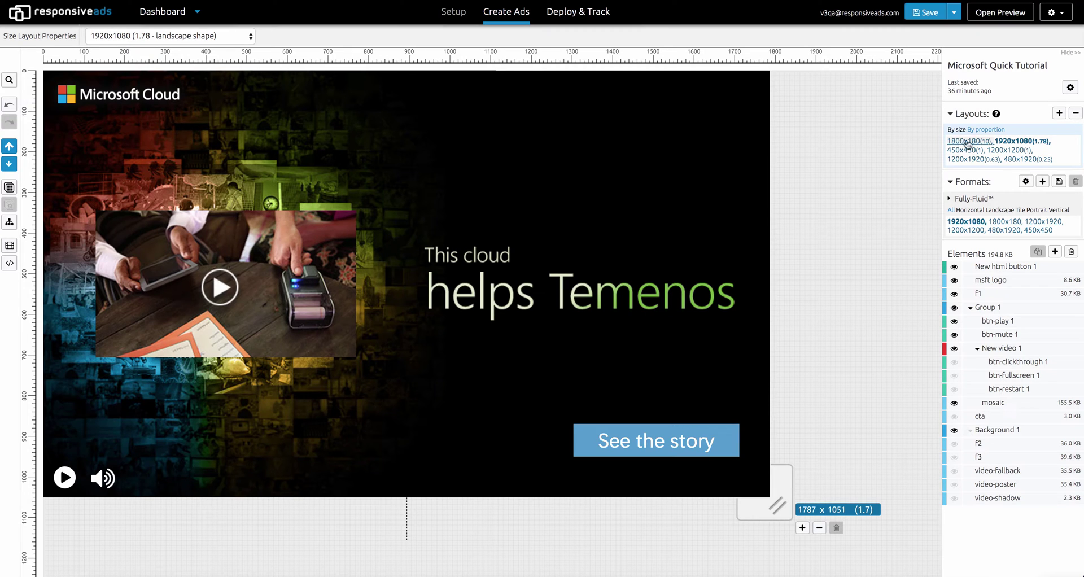
click(972, 143)
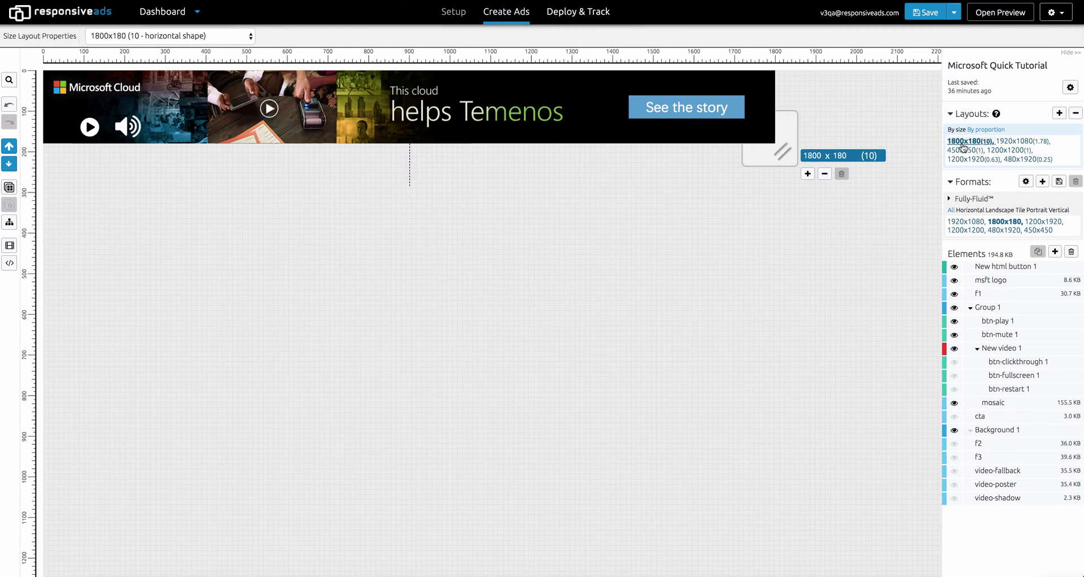
click(1027, 159)
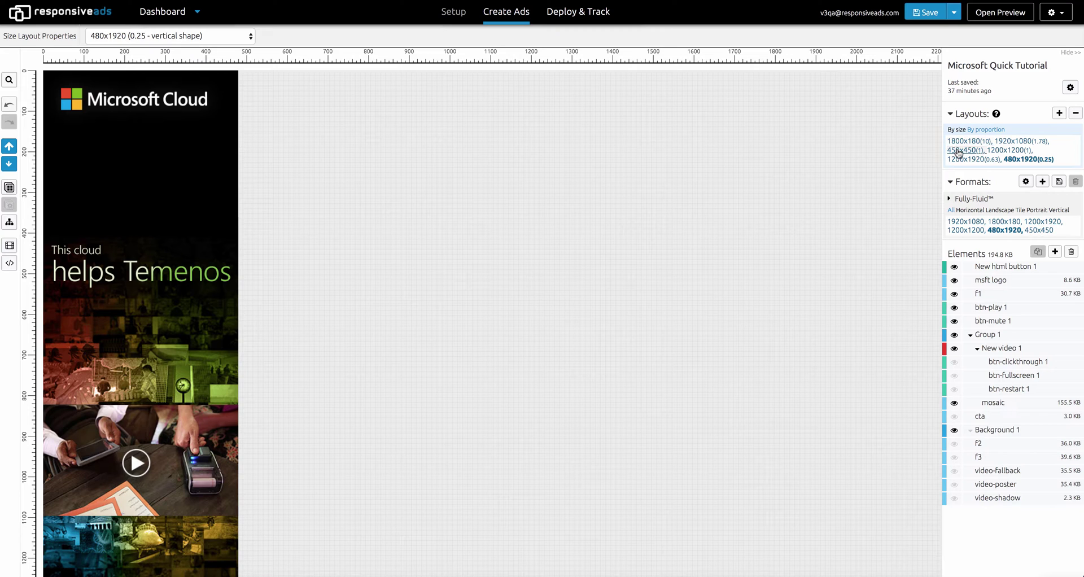
click(975, 131)
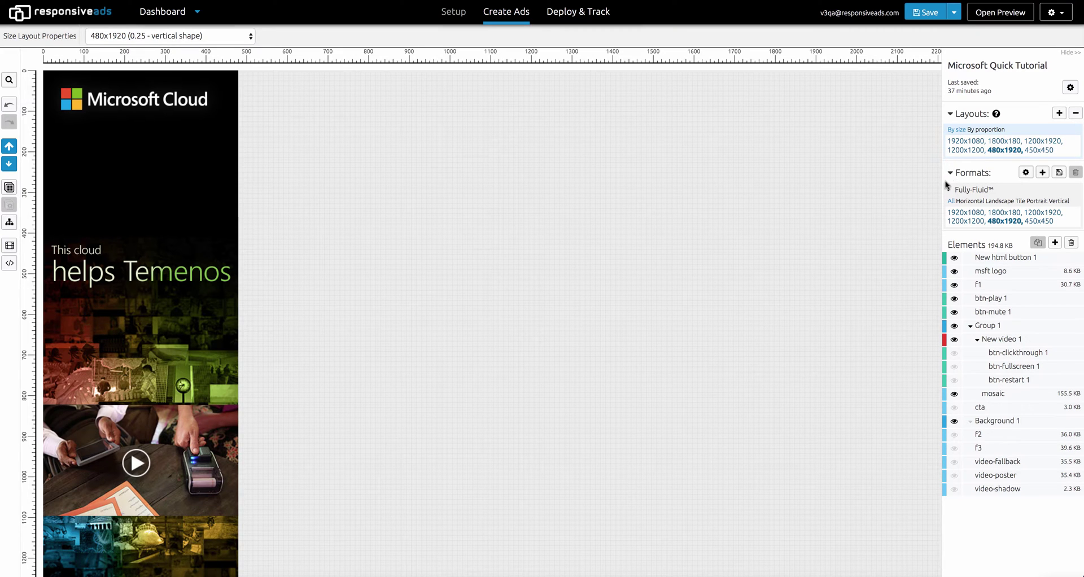
View the Fully-Fluid format's layouts in turn: 1920x1080, 1800x180, 1200x1920, 1200x1200, 480x1920 and 450x450
click(972, 192)
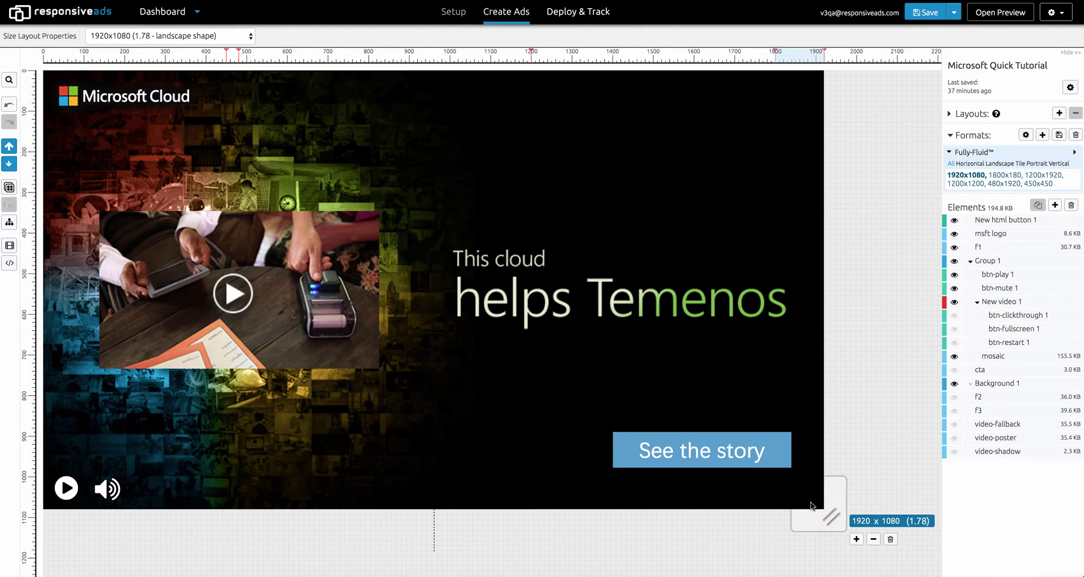
click(1009, 176)
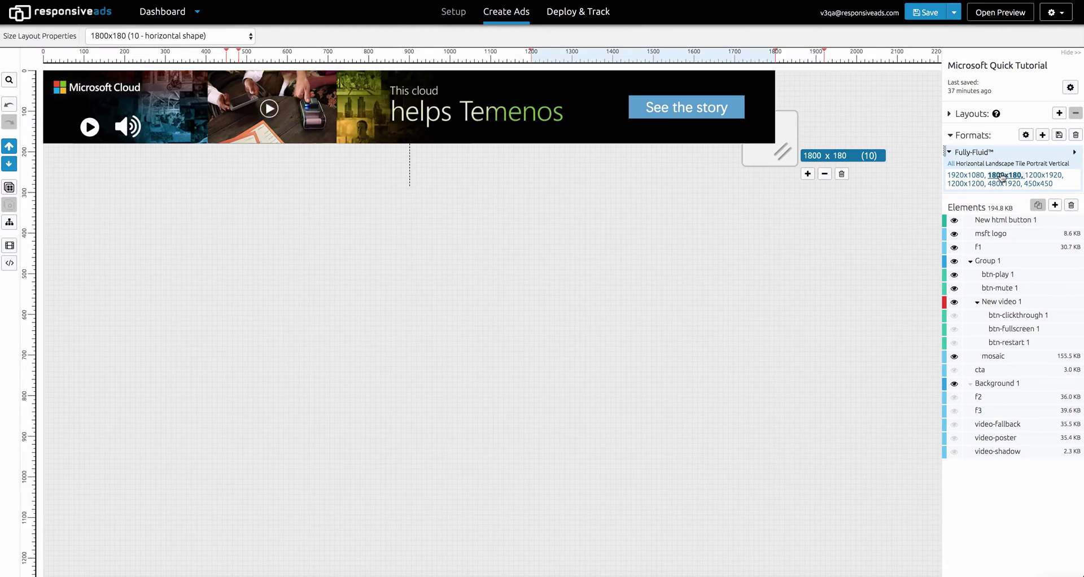
click(965, 176)
click(996, 176)
click(1032, 176)
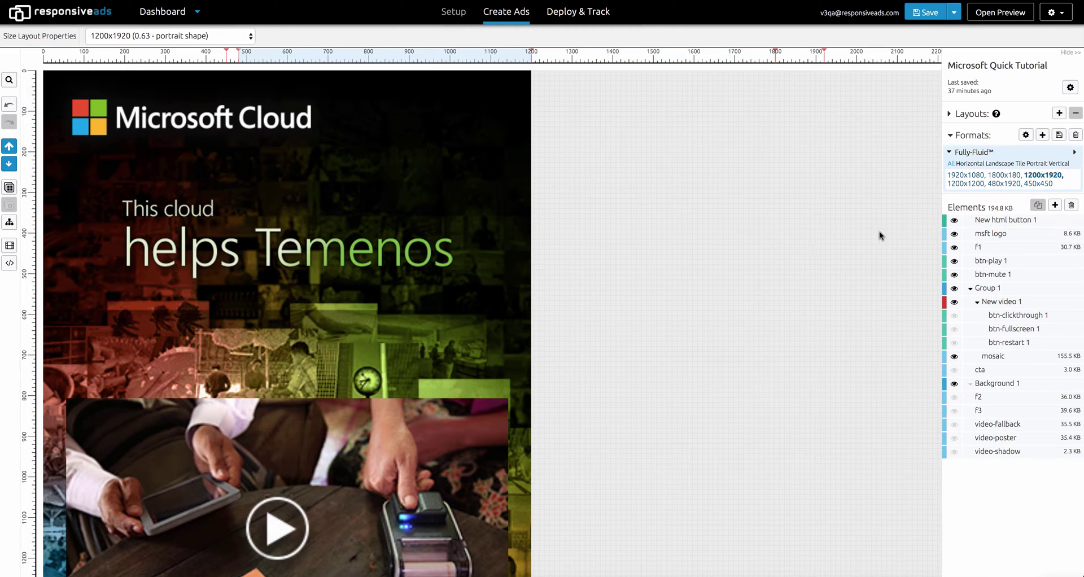
click(974, 184)
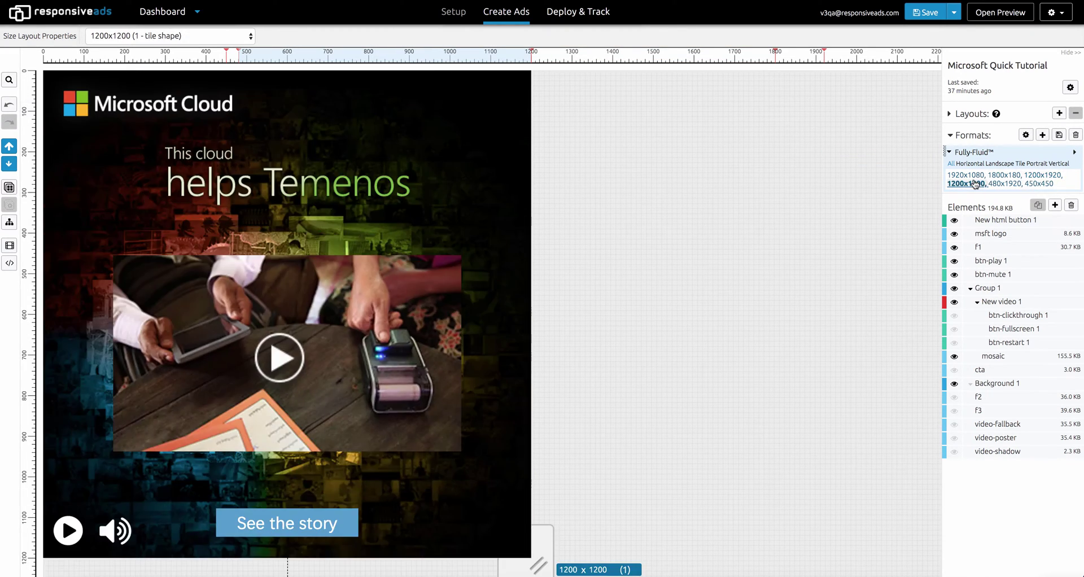
click(1002, 184)
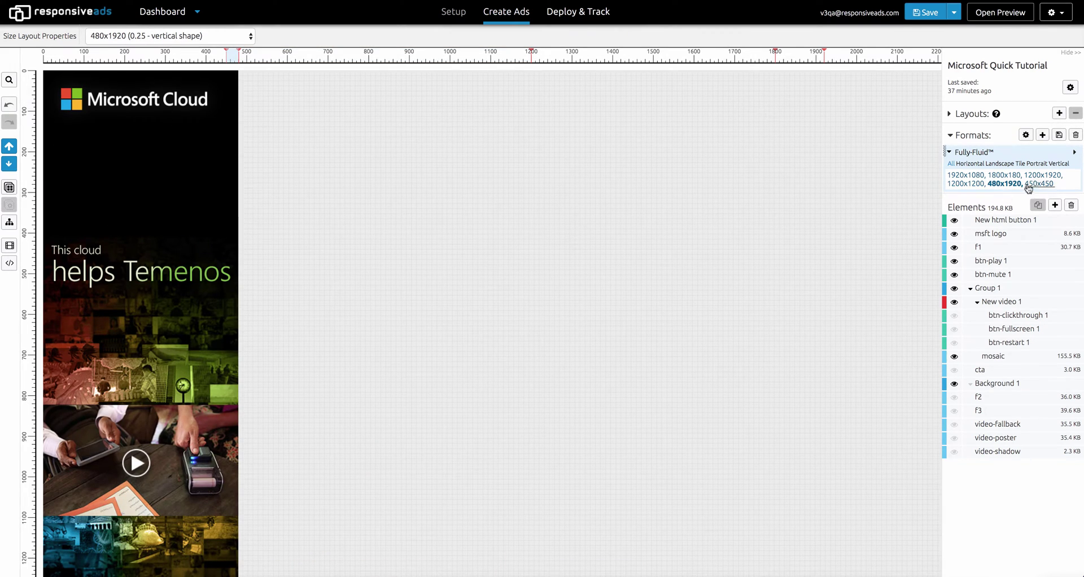
click(1036, 184)
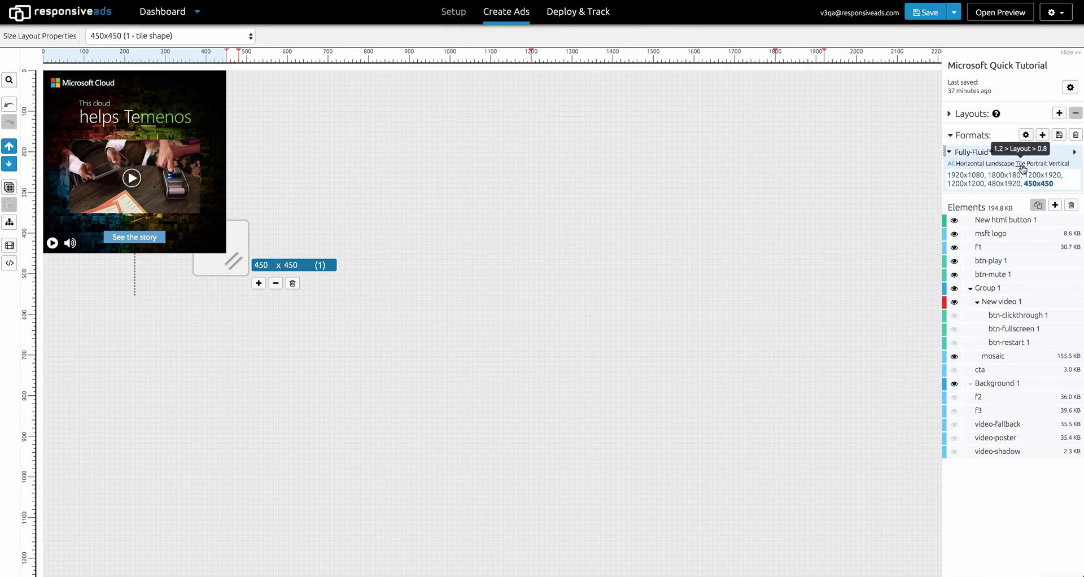
Filter the Fully-Fluid layouts by Tile and by Horizontal, and enlarge the 1800x180 preview to about 1882 x 1067
click(1019, 163)
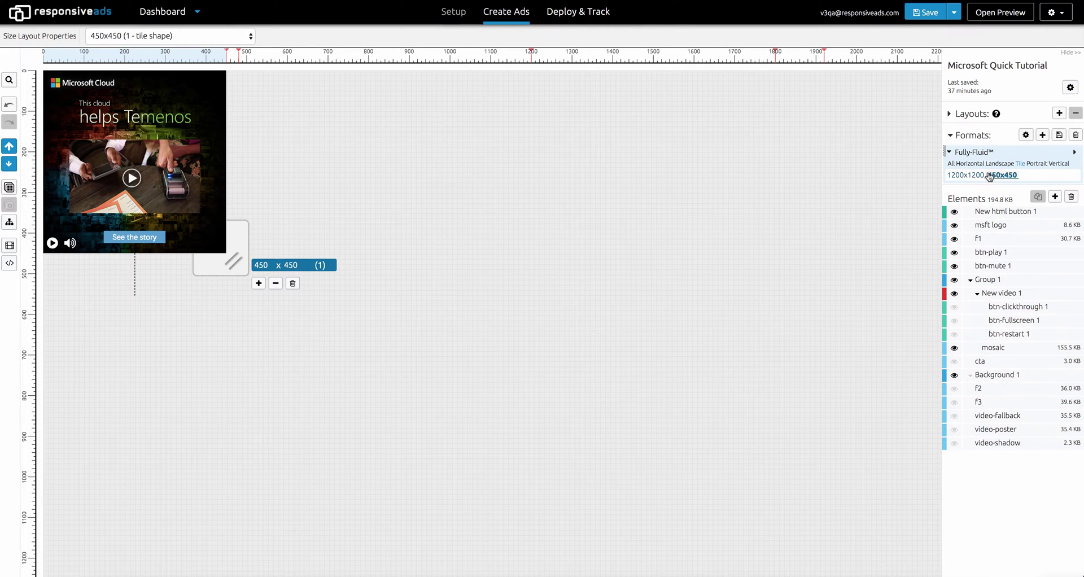
click(969, 163)
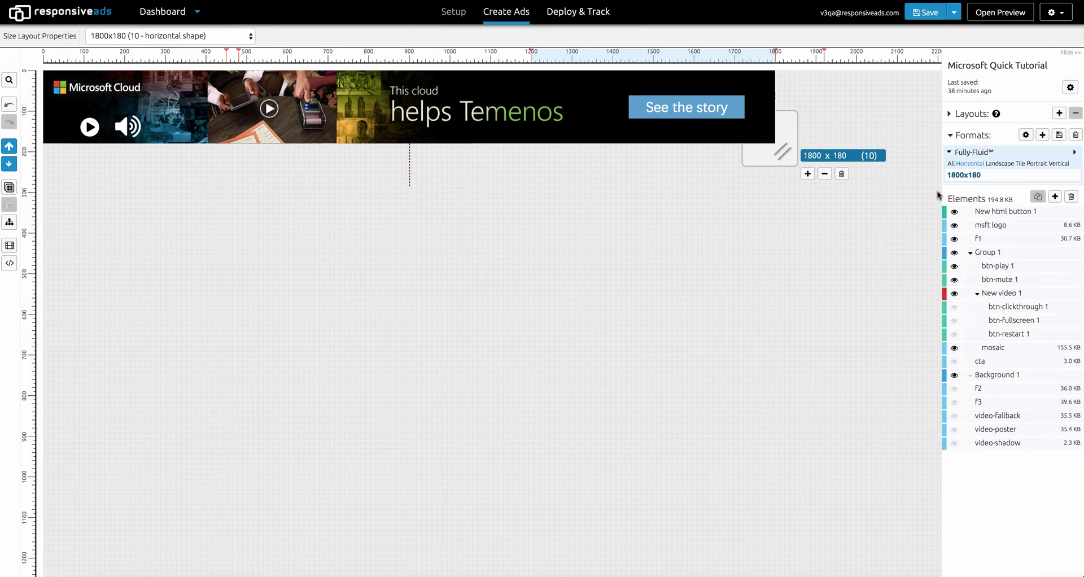
drag(783, 154, 816, 523)
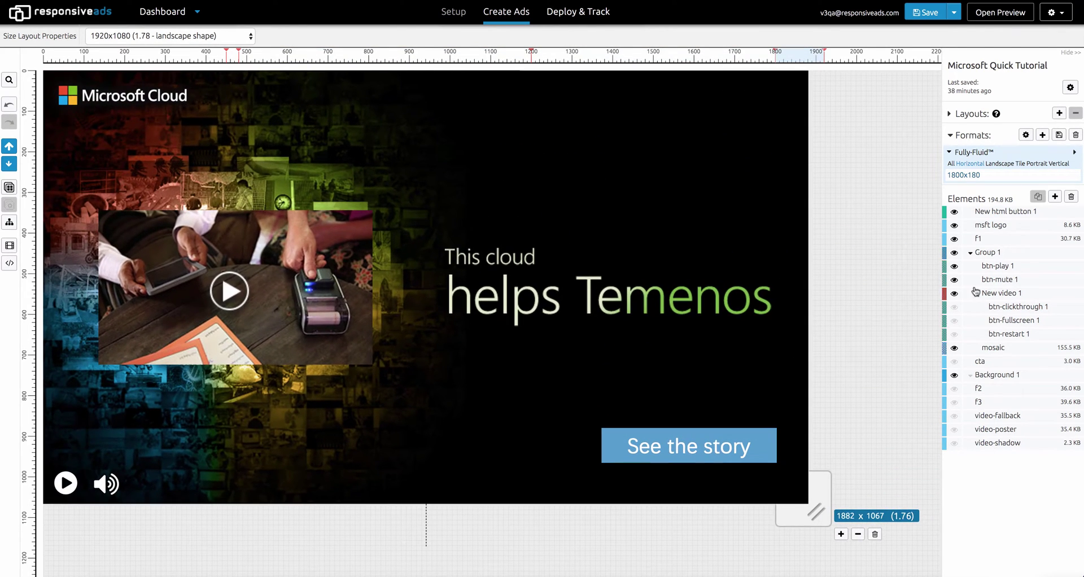
Open the Fully-Fluid format's settings and review the available proportional and fixed layout sizes
click(1074, 155)
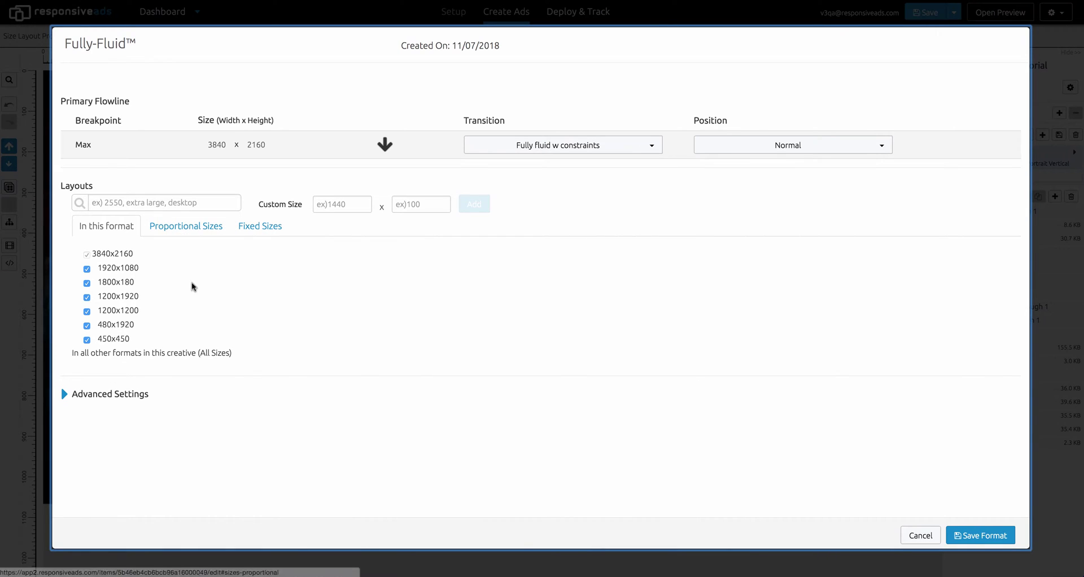
click(179, 228)
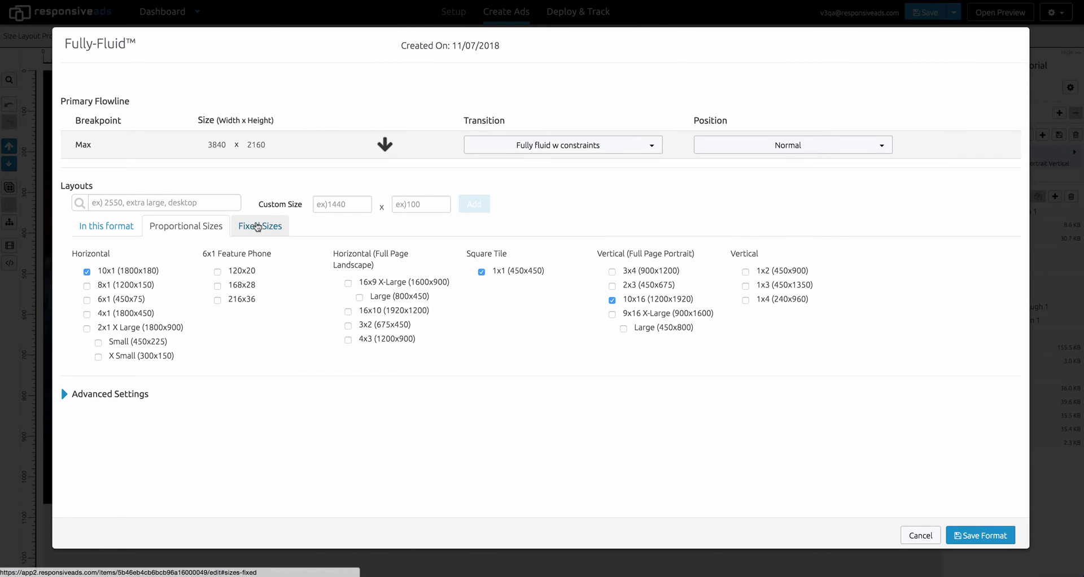
click(258, 225)
scroll(286, 279, down, 3)
scroll(287, 284, down, 3)
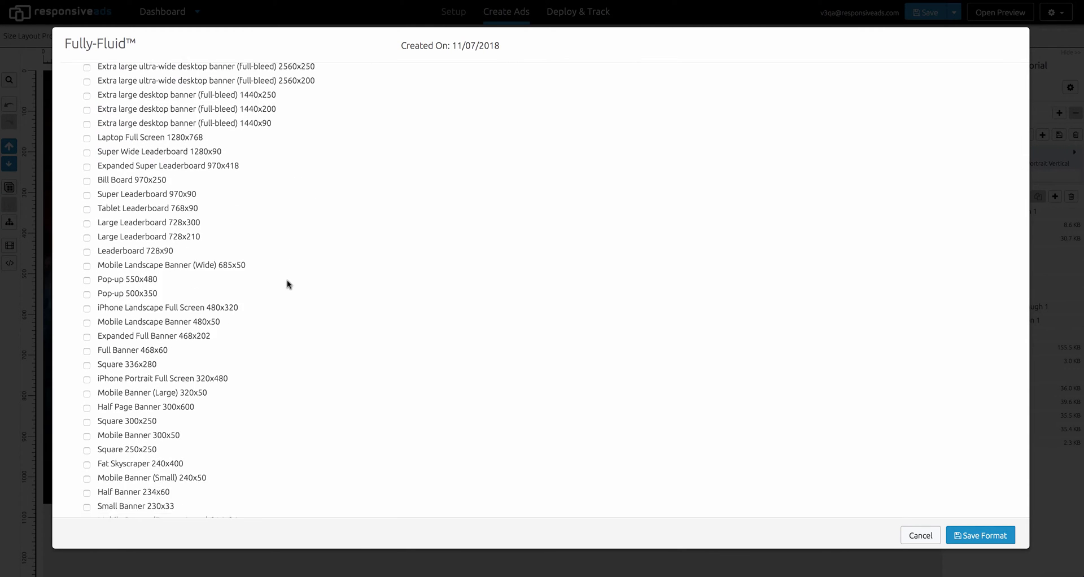
scroll(287, 285, up, 5)
scroll(287, 284, up, 2)
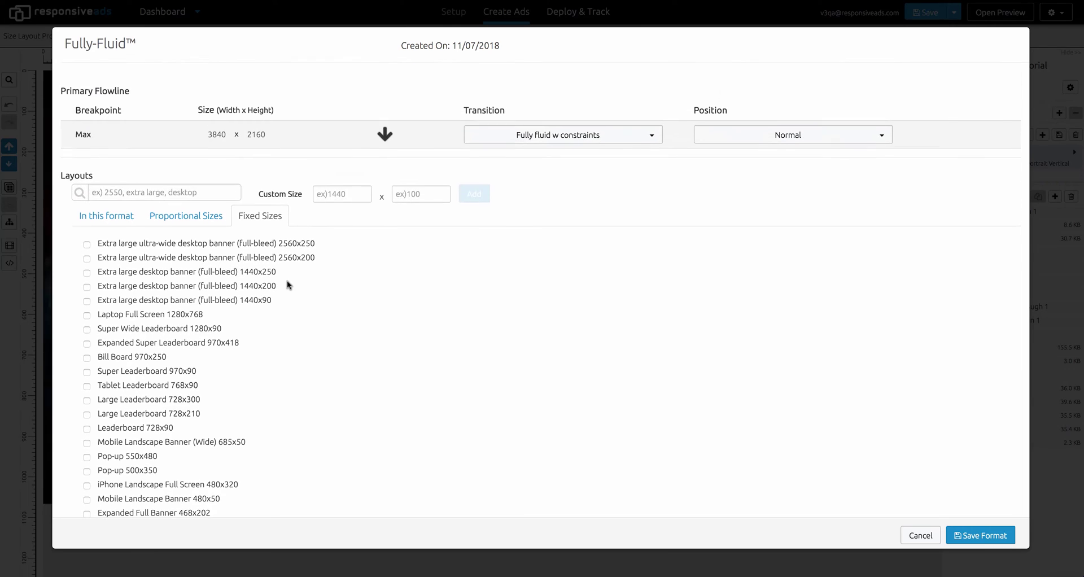
Review the layouts included in the format and its advanced settings, and leave the settings without saving
click(105, 215)
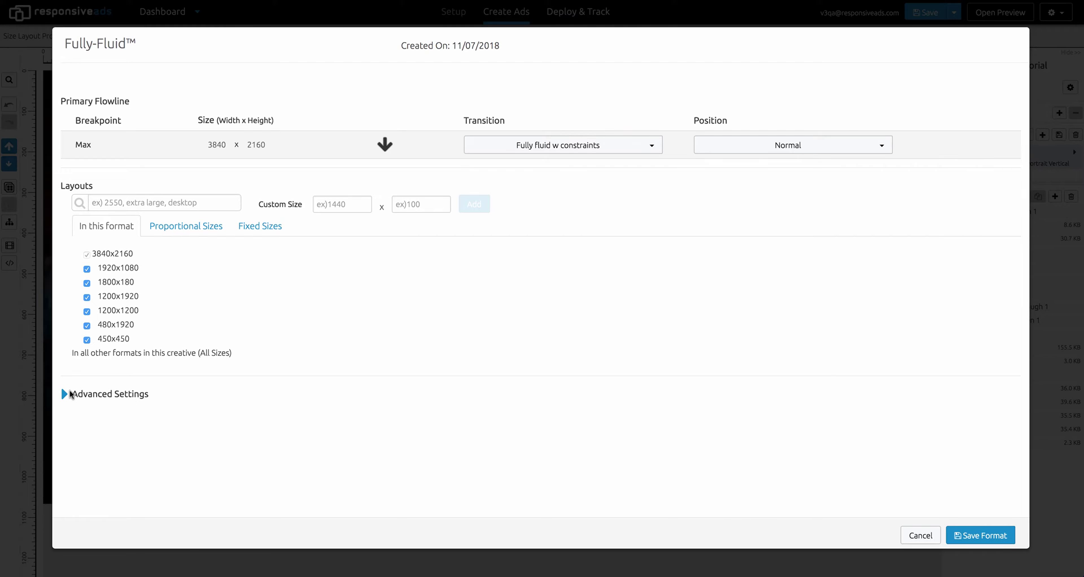
click(66, 394)
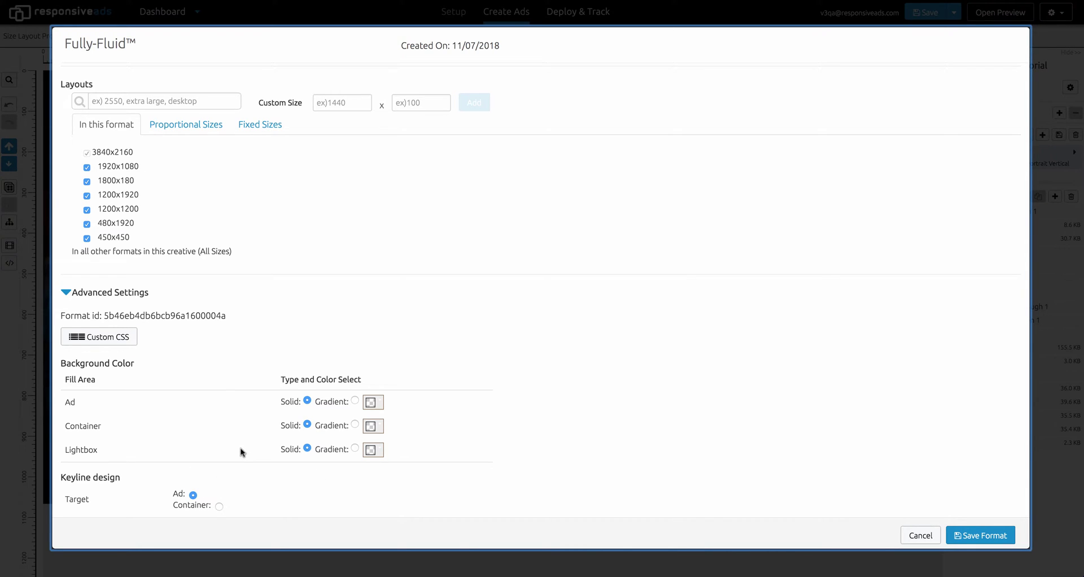
scroll(241, 451, down, 1)
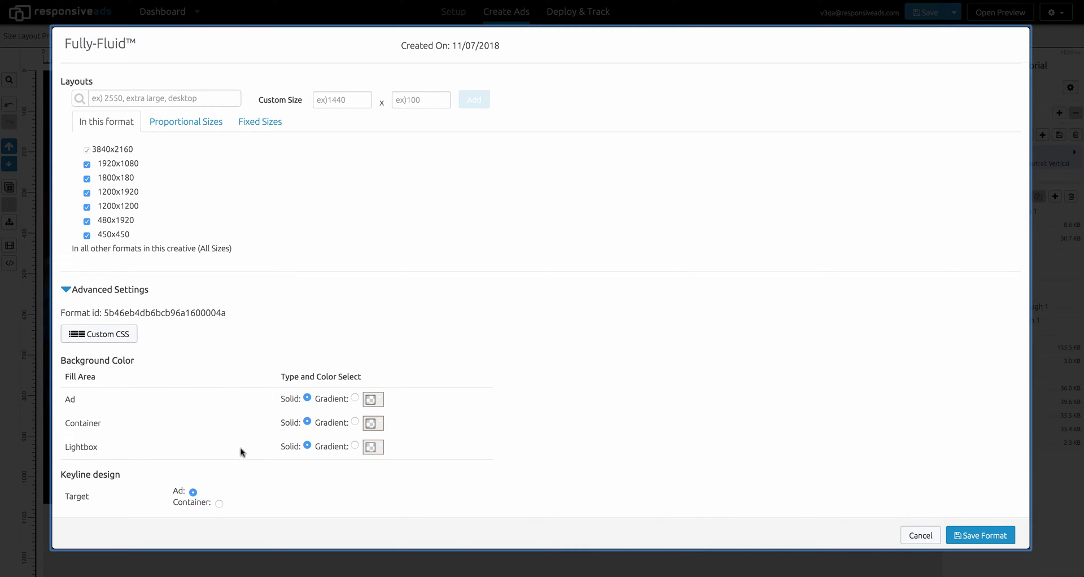
click(920, 536)
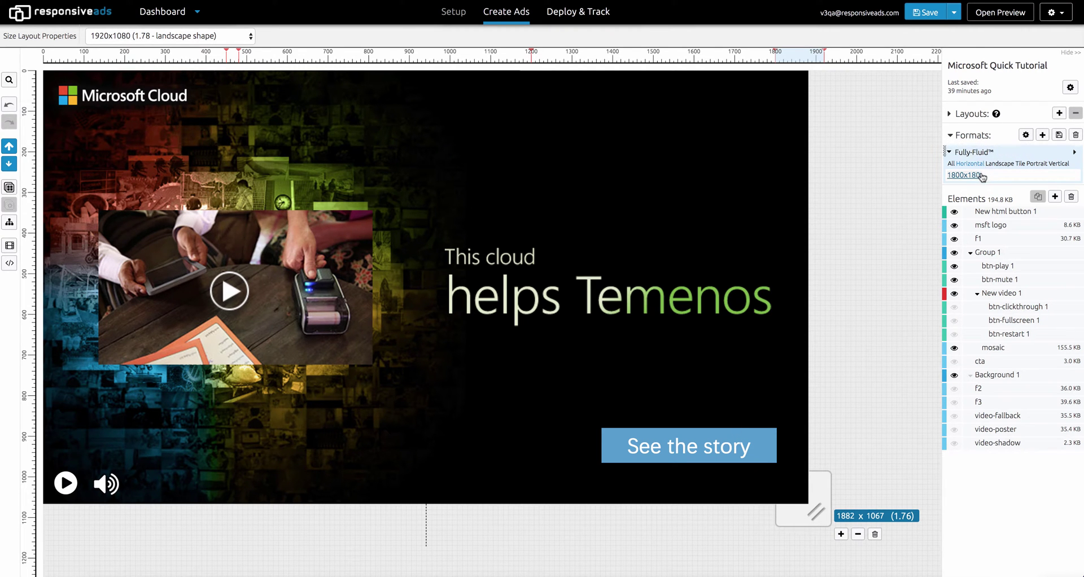
Add the ready-made Fluid 250H format to the creative and show its full 2560x250 layout
click(1041, 141)
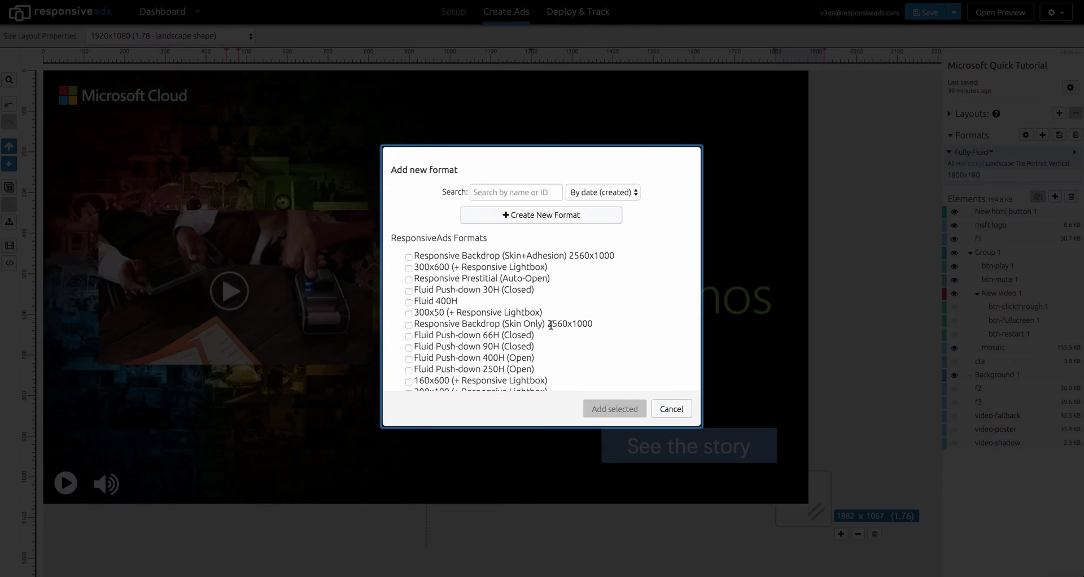
scroll(458, 337, down, 5)
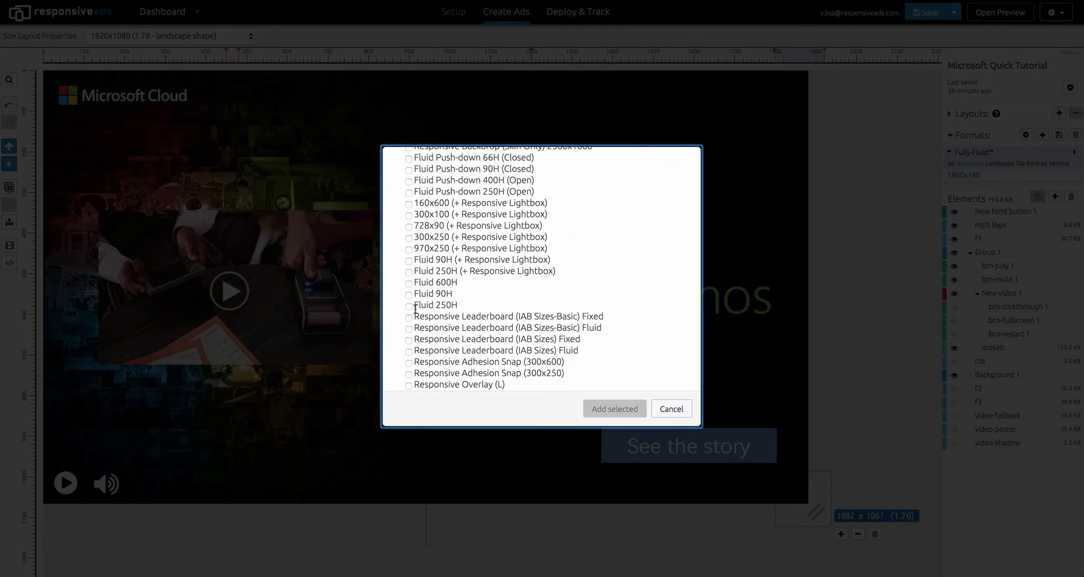
click(409, 306)
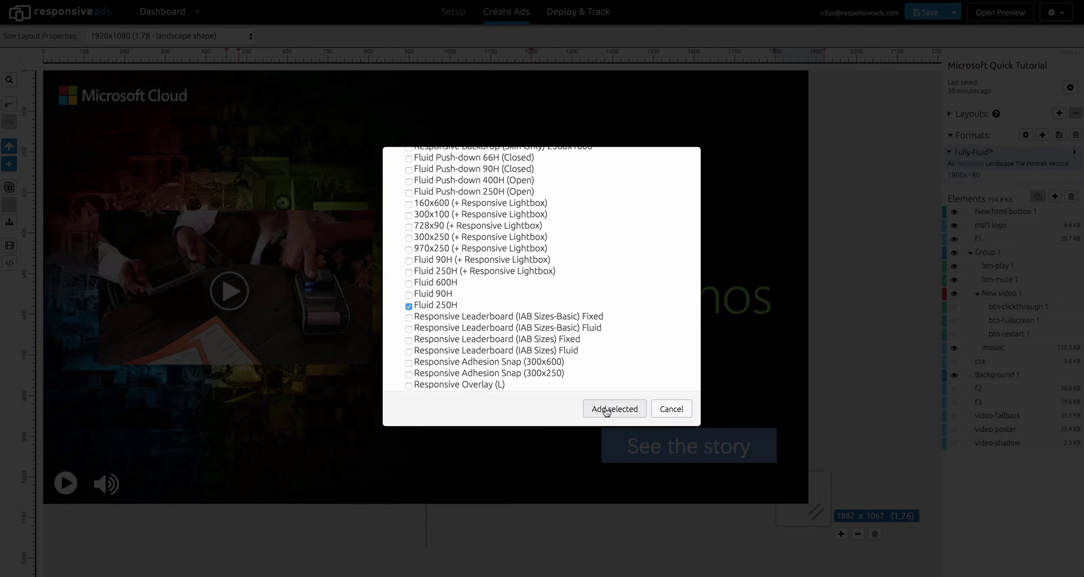
click(607, 410)
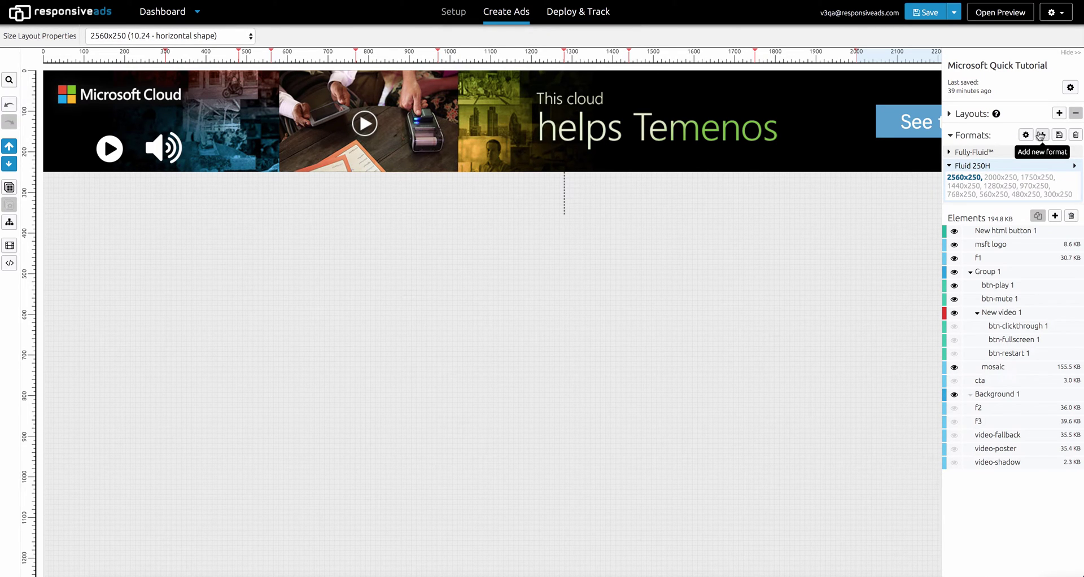
click(9, 82)
click(9, 82)
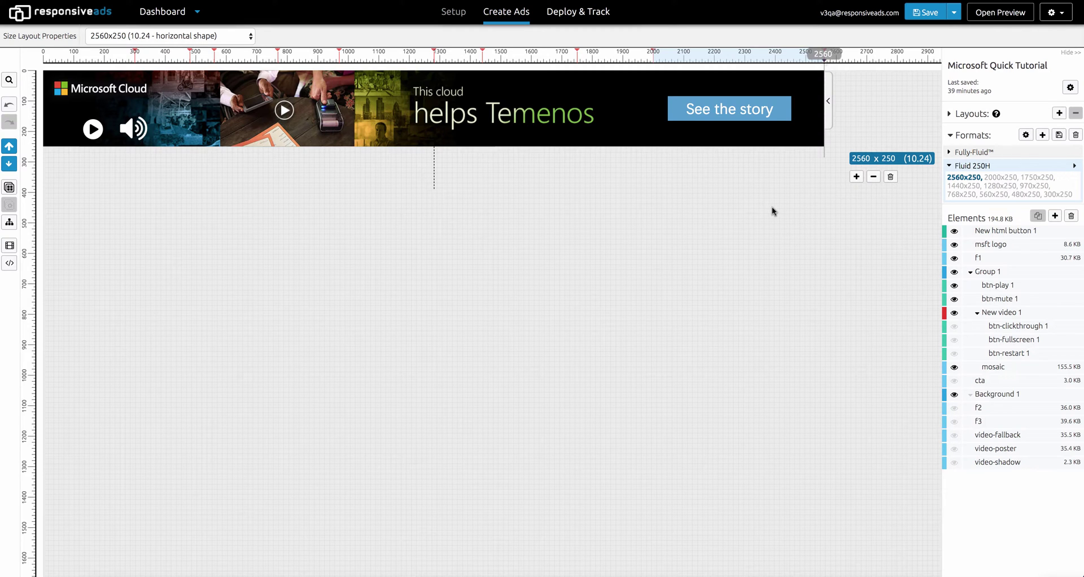
Add layouts to the Fluid 250H format for 2000x250, 1750x250, 1440x250, 1280x250, 970x250, 768x250, 560x250, 480x250 and 300x250
click(995, 180)
click(1038, 178)
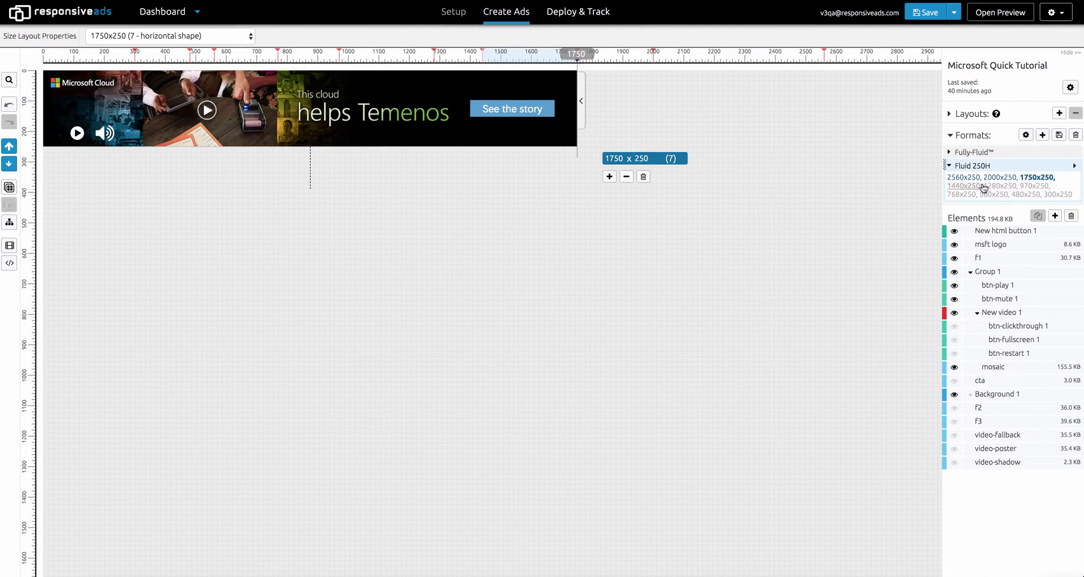
click(970, 187)
click(999, 188)
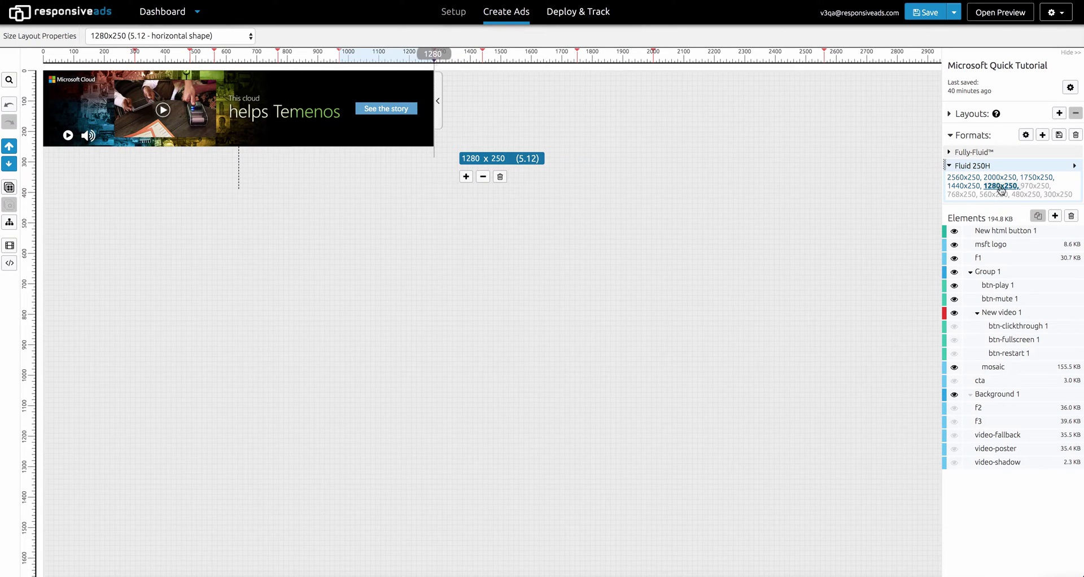
click(1031, 186)
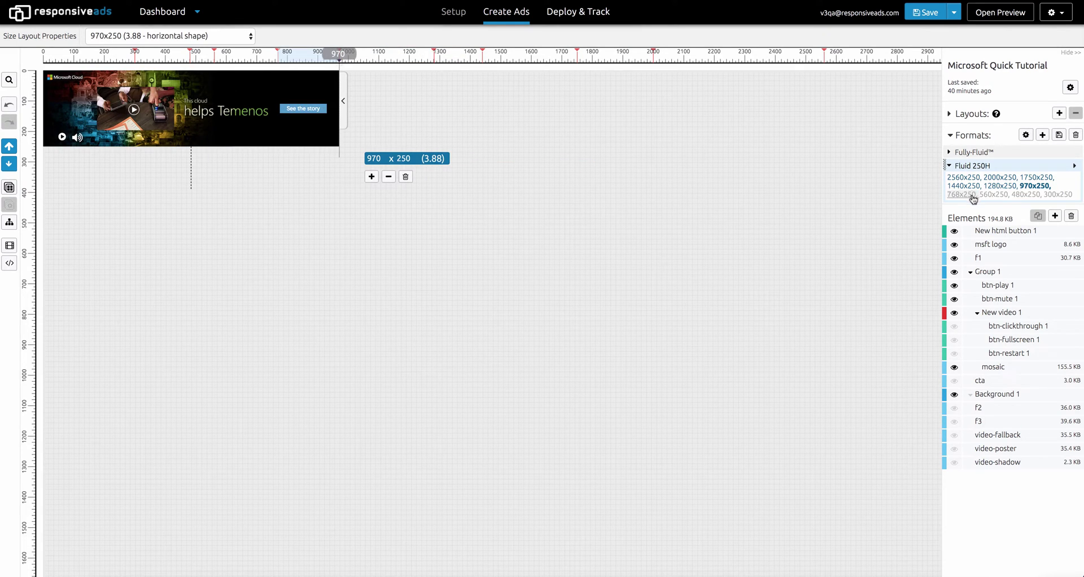
click(972, 195)
click(1003, 195)
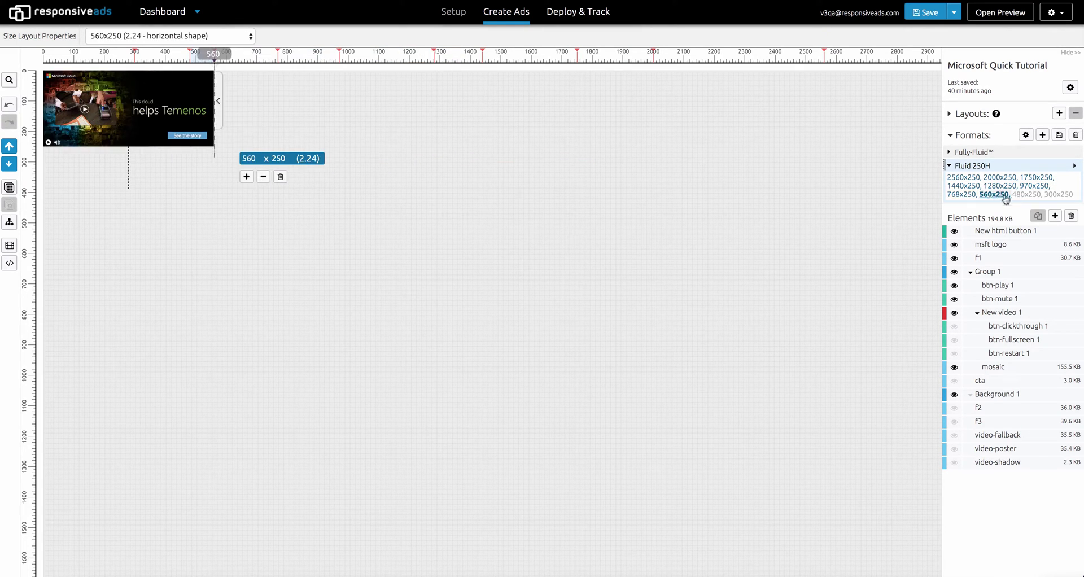
click(1021, 194)
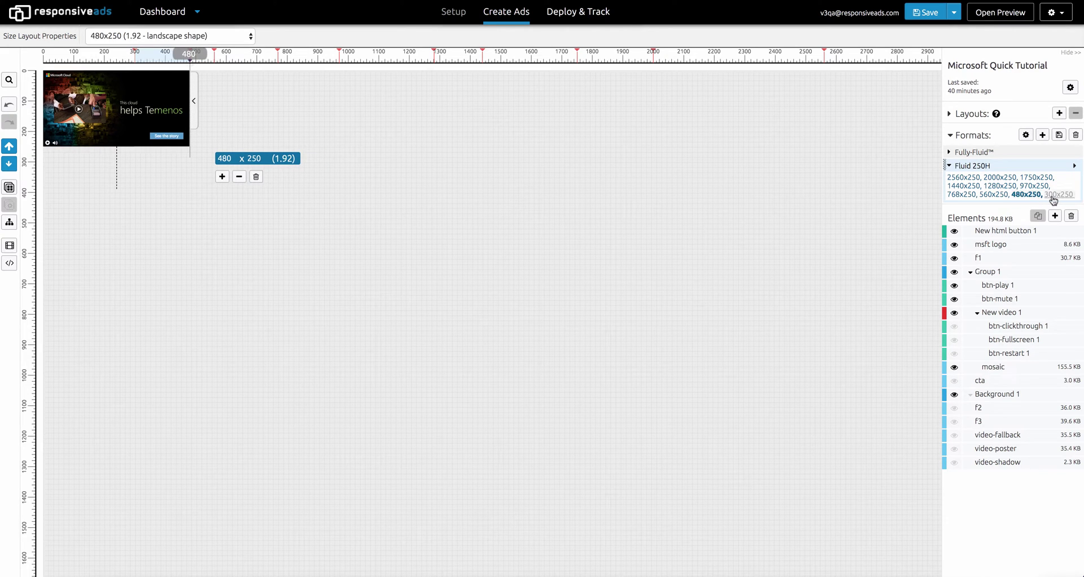
click(1053, 195)
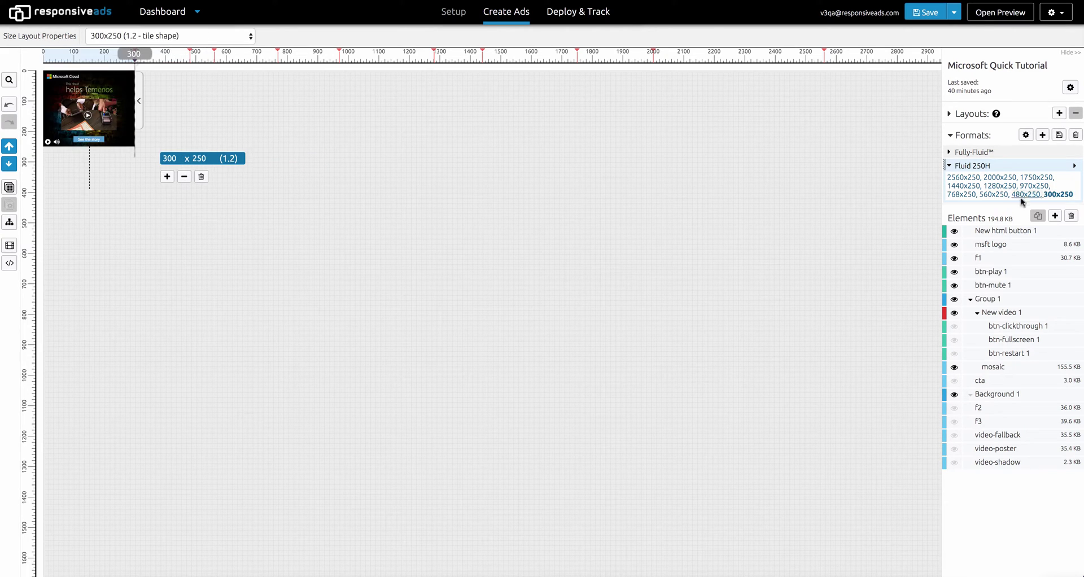
Show the 2560x250 layout and the 480x250 layout of the Fluid 250H format, viewing the latter enlarged
click(957, 179)
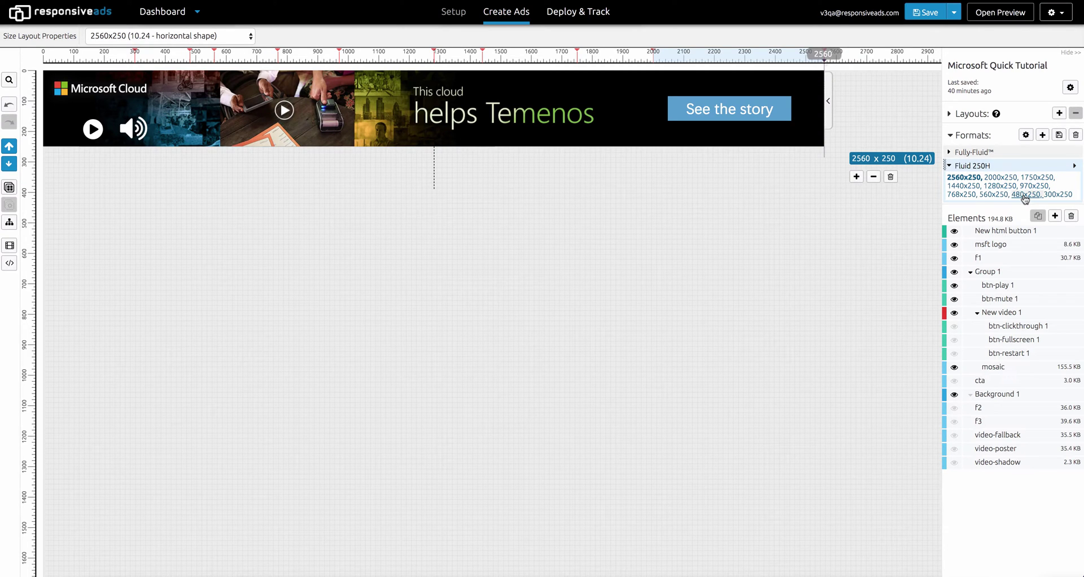
click(1025, 195)
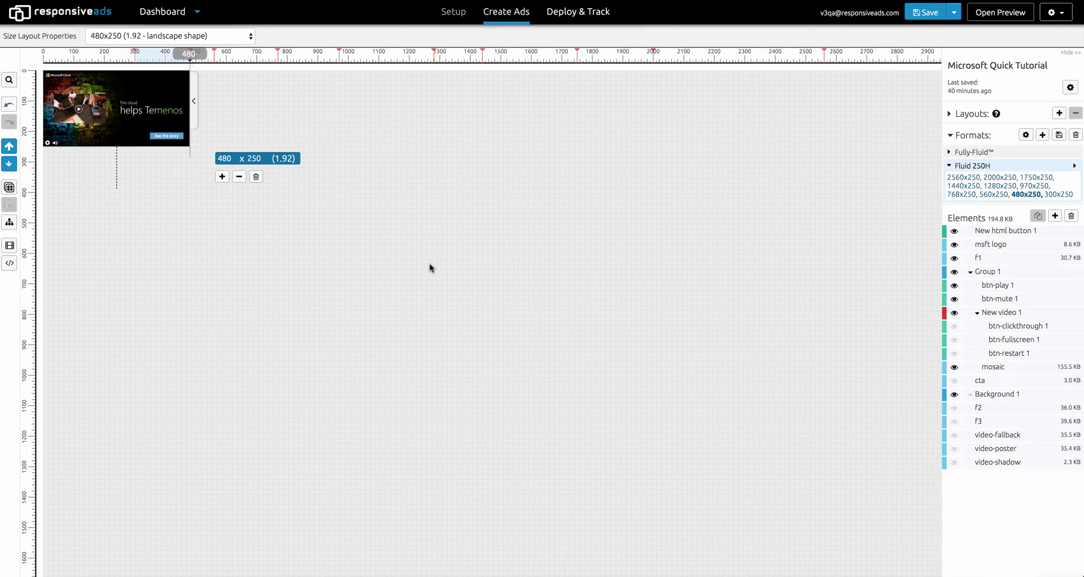
click(9, 83)
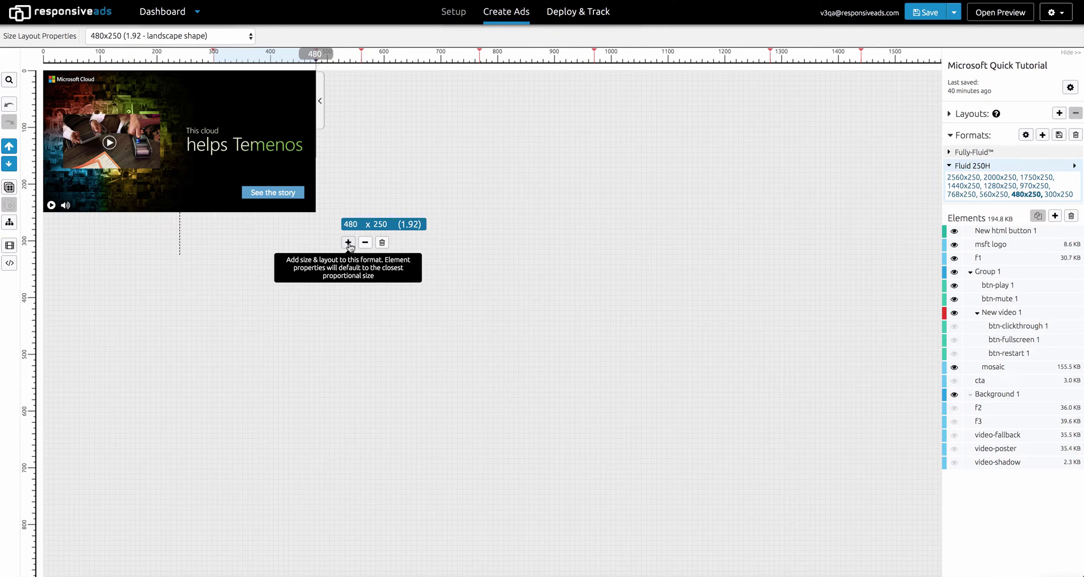
Widen the preview to 525x250, and remove and restore the 560x250 layout of the Fluid 250H format
drag(320, 117, 347, 118)
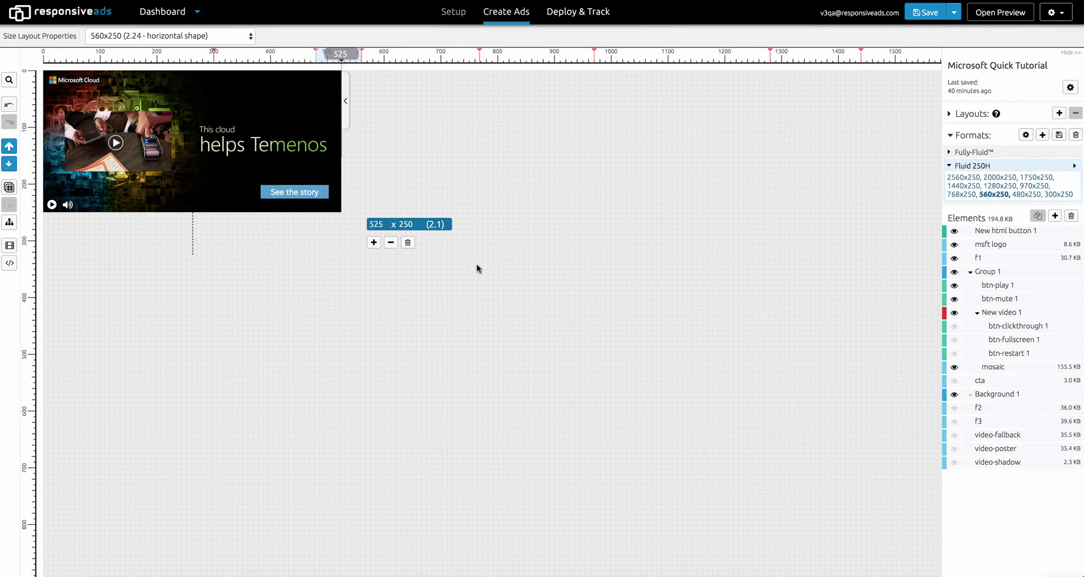
click(391, 243)
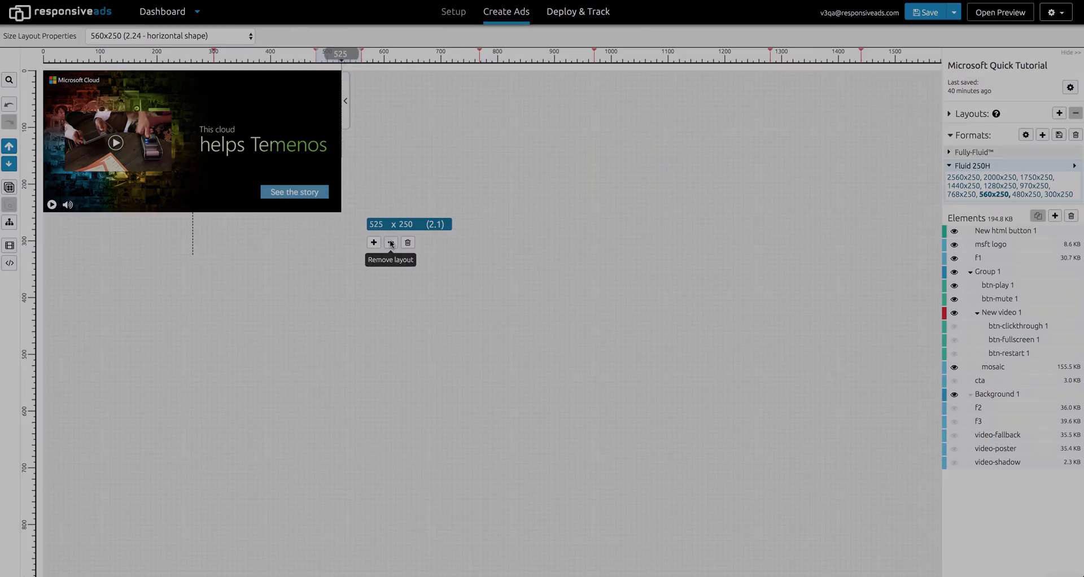
click(610, 198)
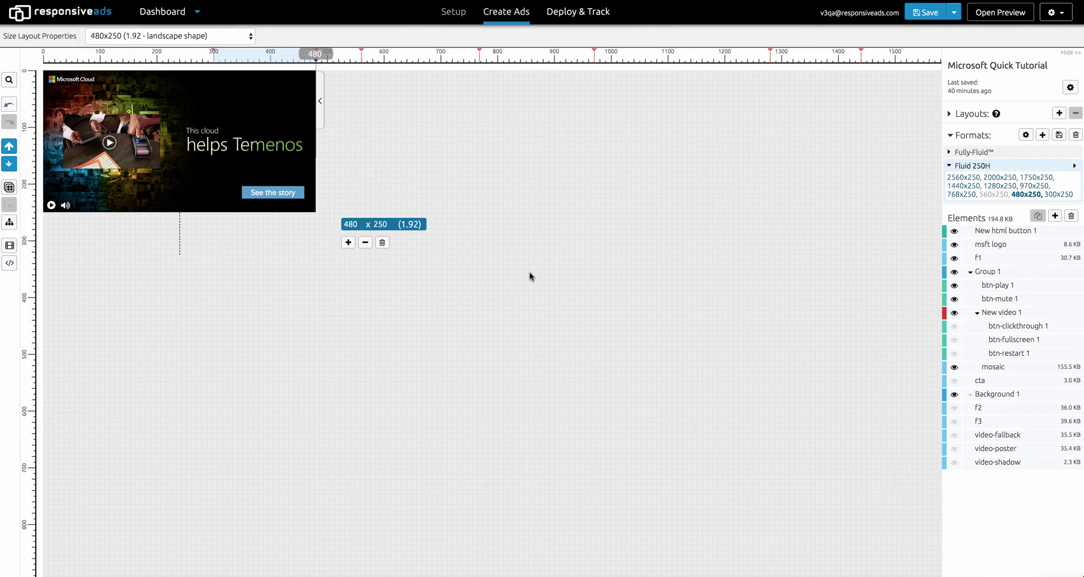
click(995, 195)
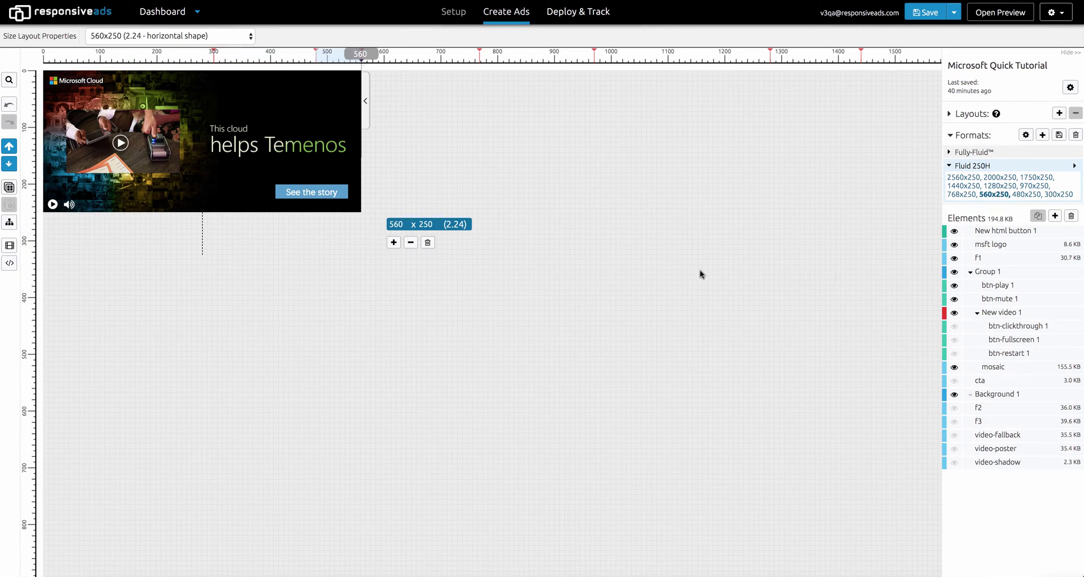
Start deleting the 560x250 size from the format and cancel the deletion
click(429, 244)
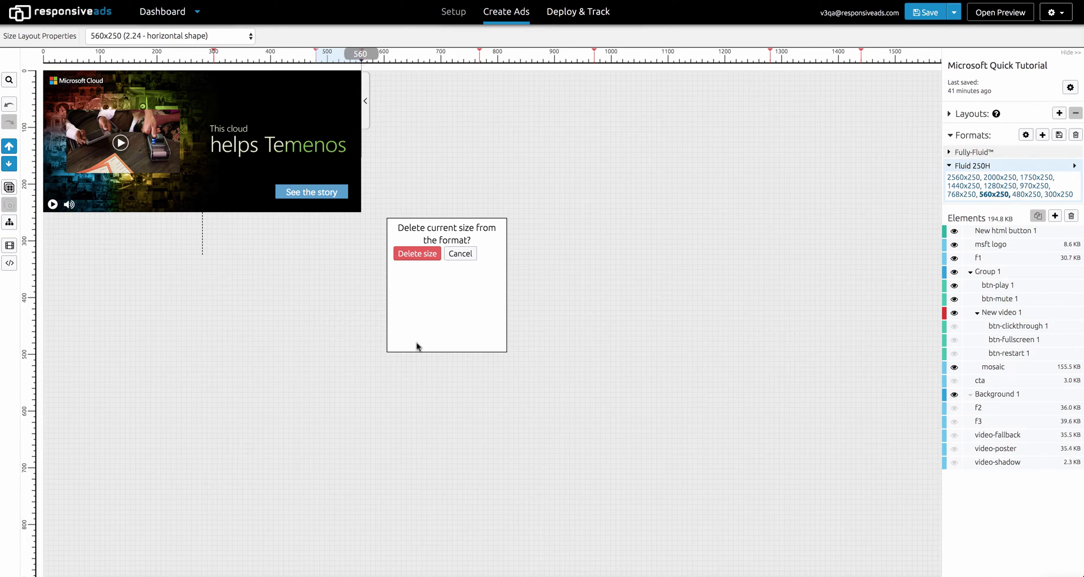
click(453, 255)
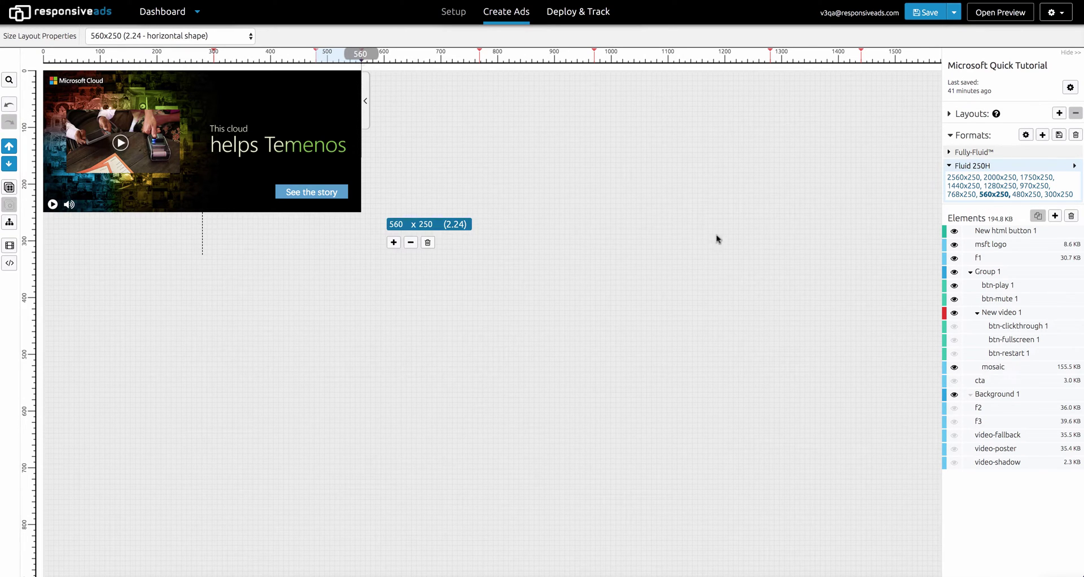
Switch to the Fully-Fluid format and load its 1920x1080 layout
click(958, 151)
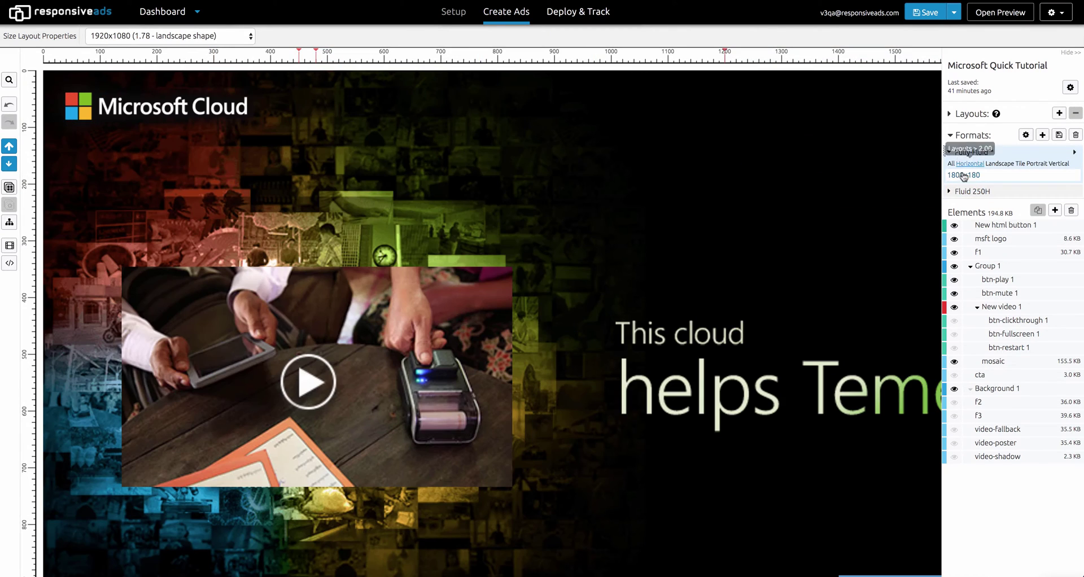
click(967, 192)
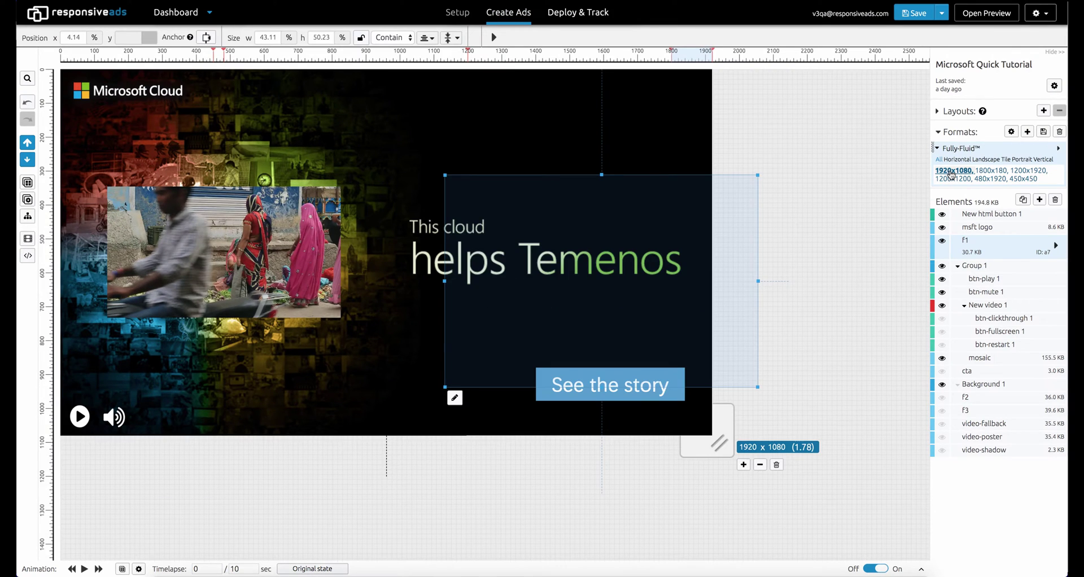
click(951, 171)
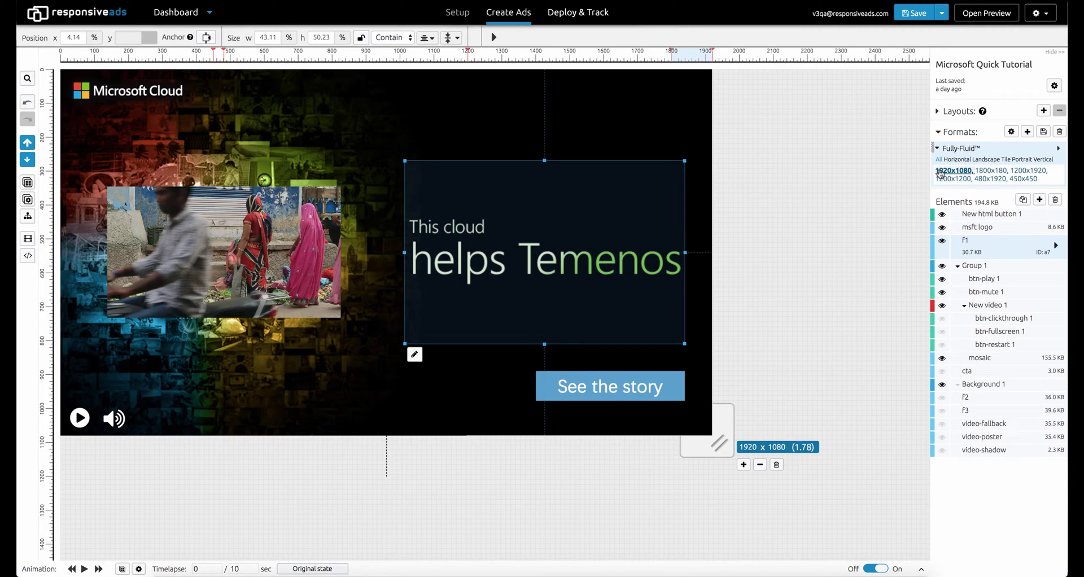
Select the headline, the Microsoft logo, the mute control and the play control in turn on the 1920x1080 layout
click(813, 233)
click(580, 264)
click(162, 92)
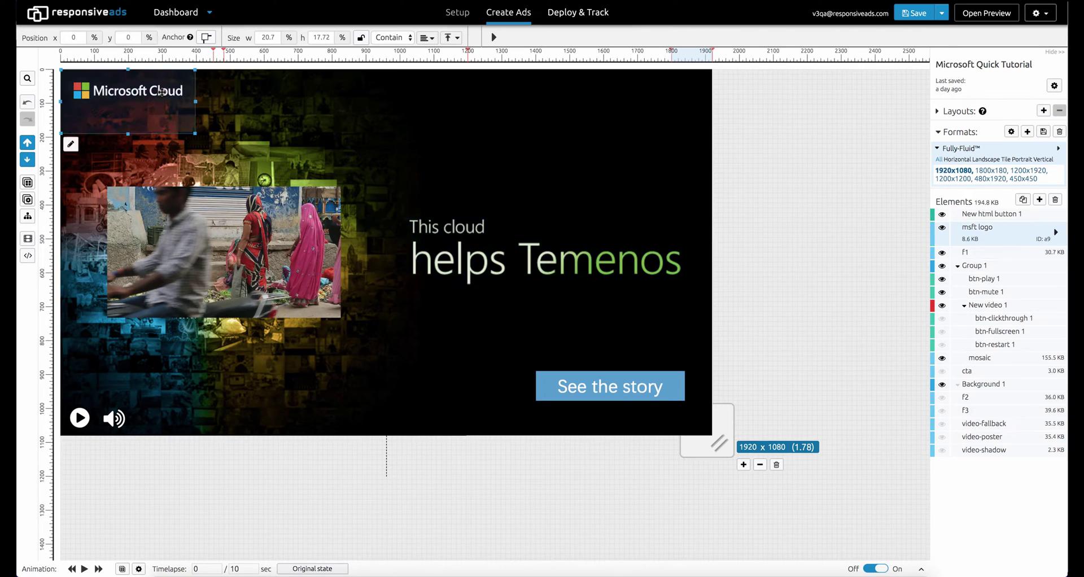
click(115, 418)
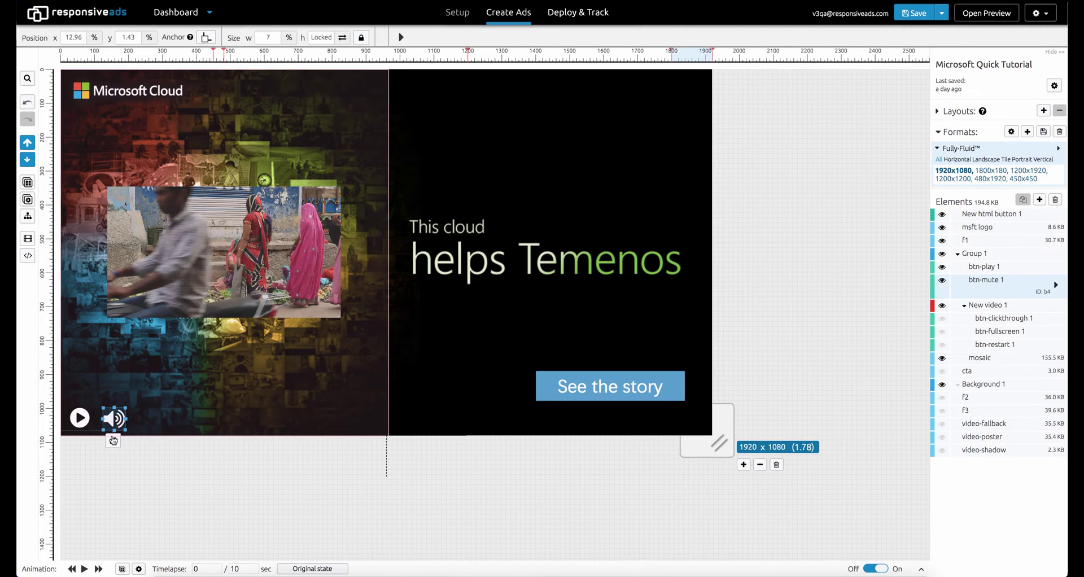
click(86, 413)
Open the settings of the "See the story" button and keep % as the unit for its horizontal shadow
click(534, 399)
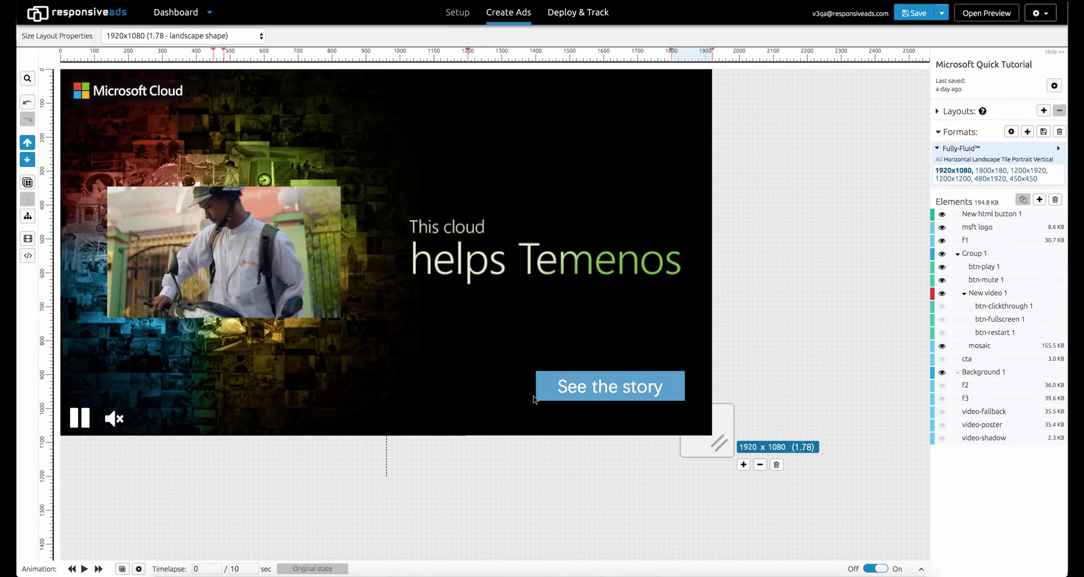
click(541, 396)
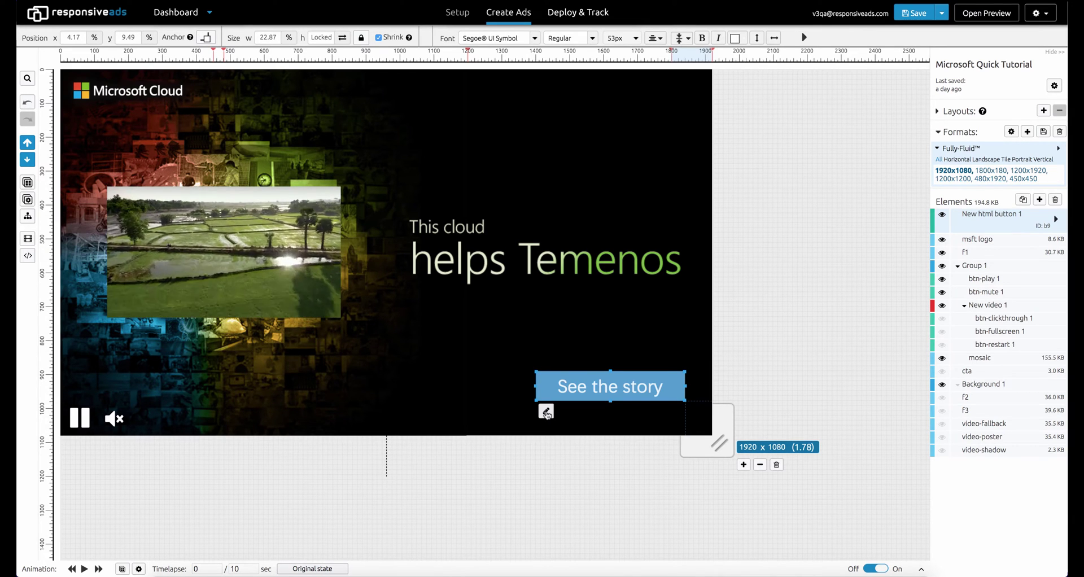
click(546, 412)
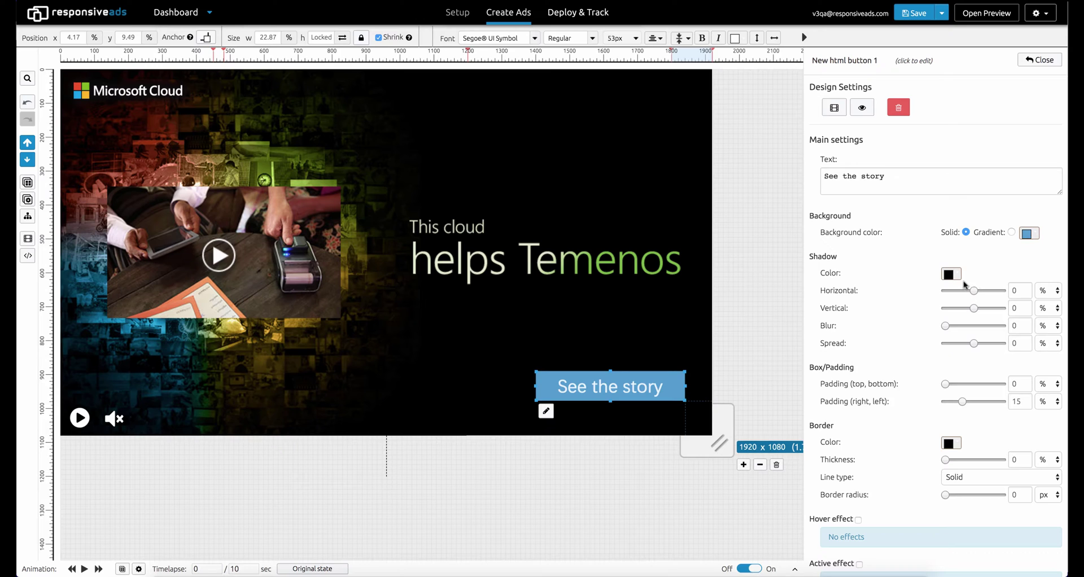
click(1057, 294)
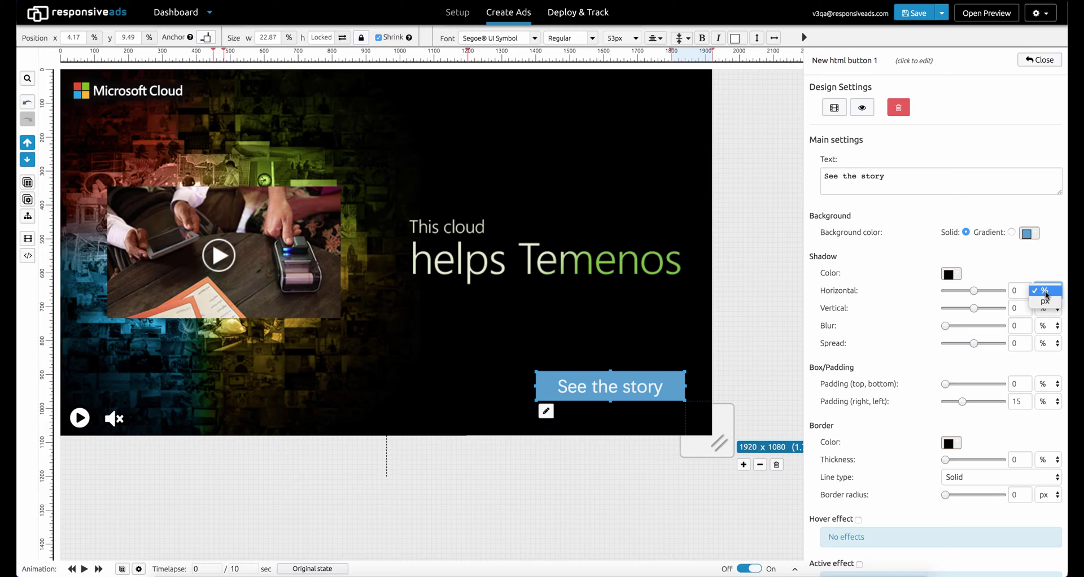
click(1047, 293)
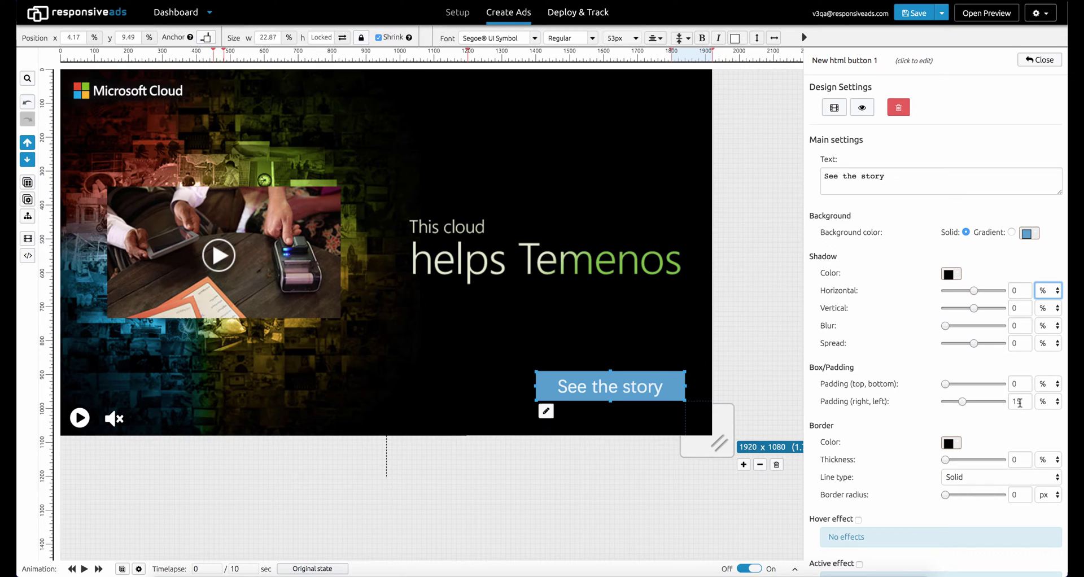
Try right and left paddings of 50, 30, 35, 3 and 0 % on the "See the story" button, and return to 15 %
drag(1020, 402, 1011, 401)
text(50)
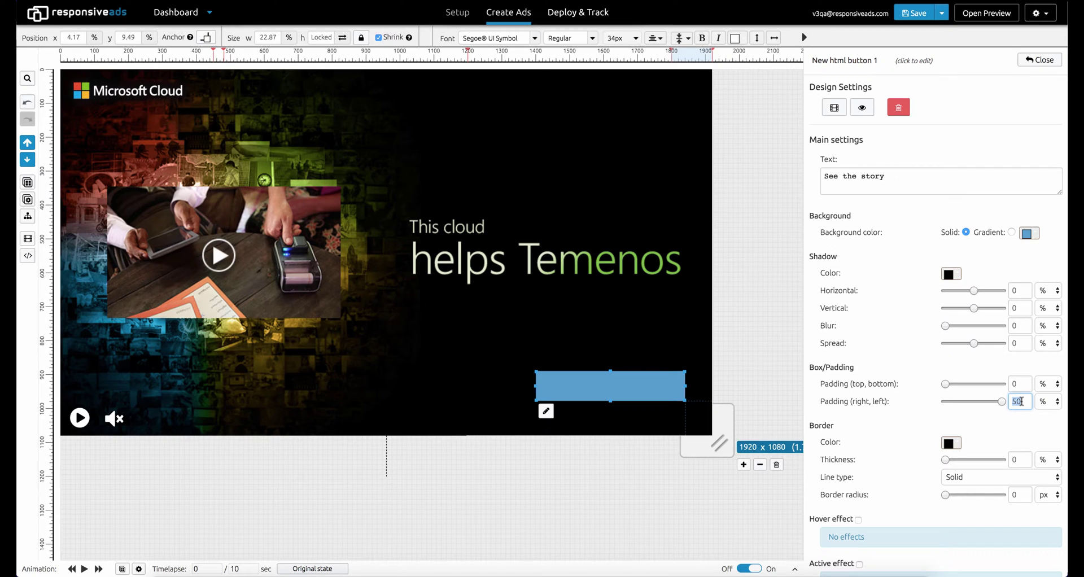
text(30)
key(BackSpace)
text(5)
key(BackSpace)
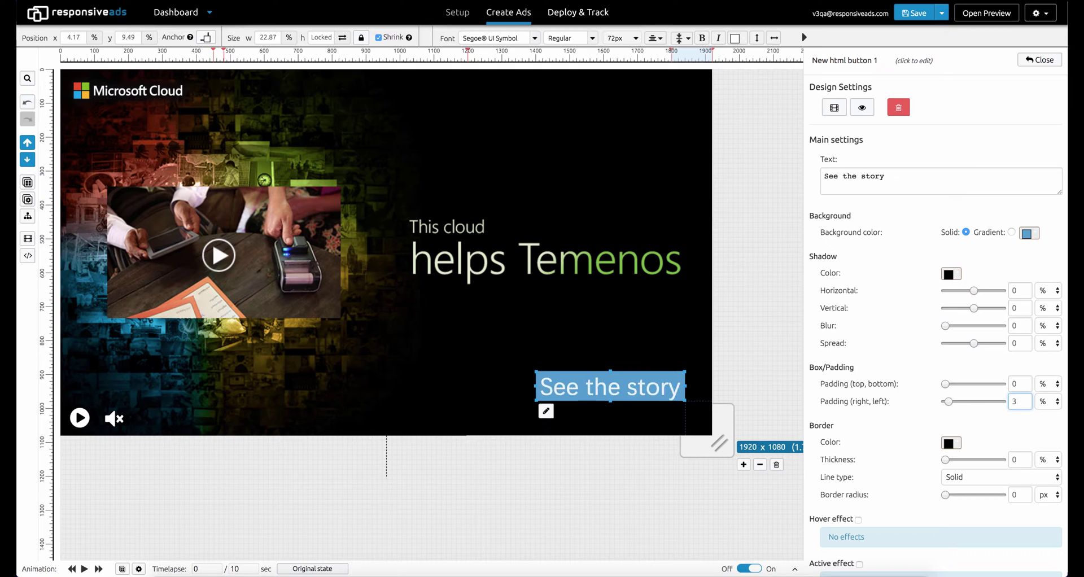
key(BackSpace)
text(0)
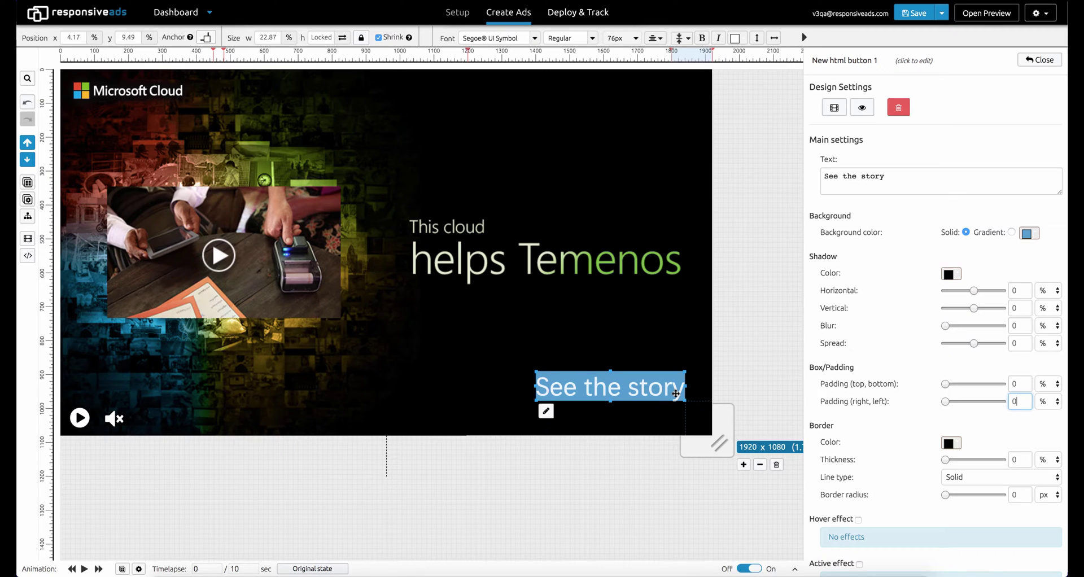
double_click(1015, 400)
text(15)
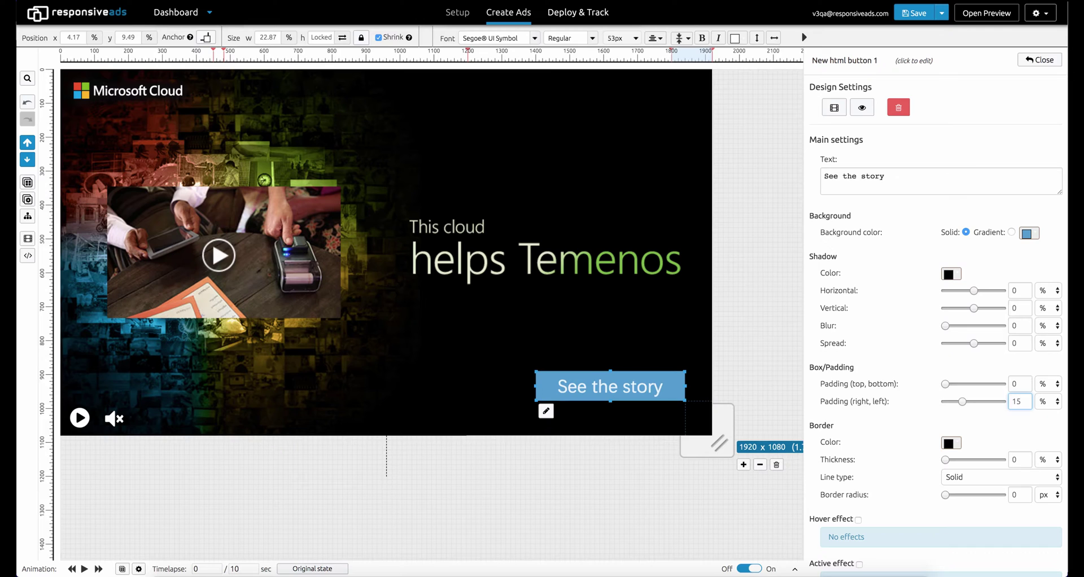
Set the "See the story" button's top and bottom padding to 10 %
click(1013, 383)
text(10)
mouse_move(609, 372)
mouse_down()
mouse_move(609, 357)
mouse_move(610, 372)
mouse_up()
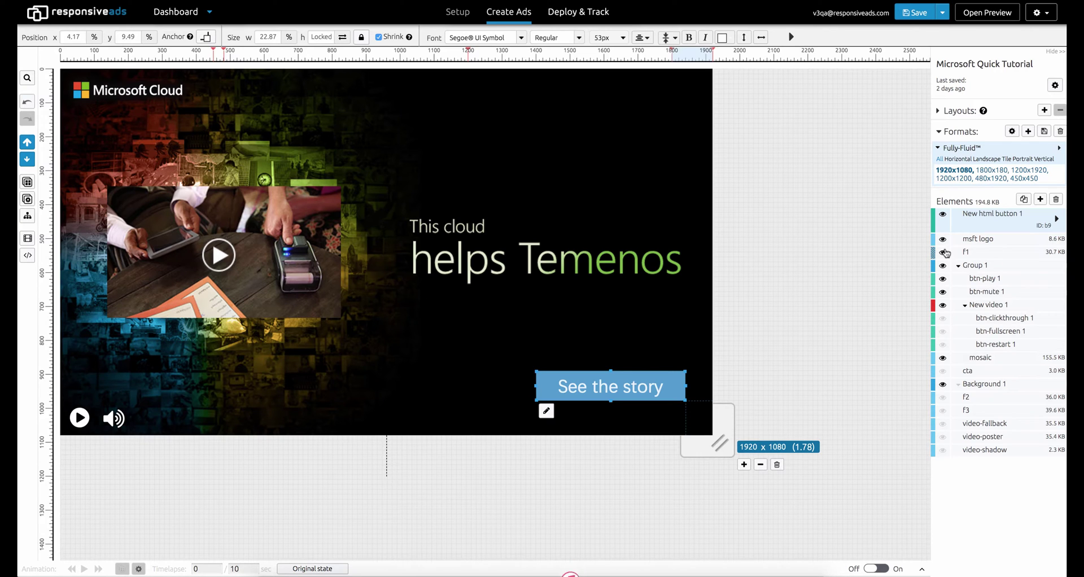
Shrink the preview to 1705x931 and duplicate the msft logo element as visible in the current size, with the copy selected
click(968, 242)
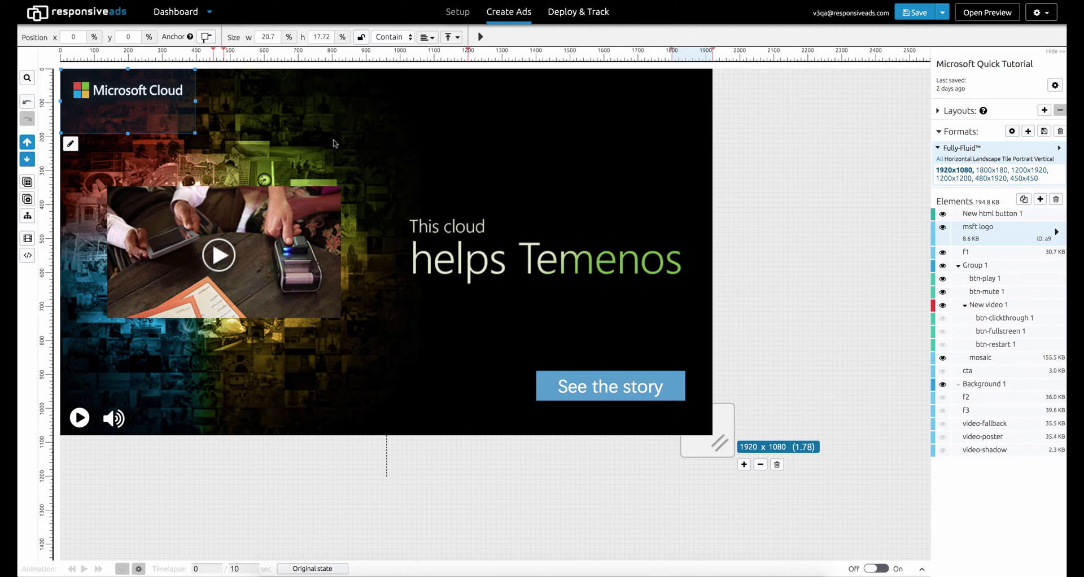
drag(723, 439, 651, 394)
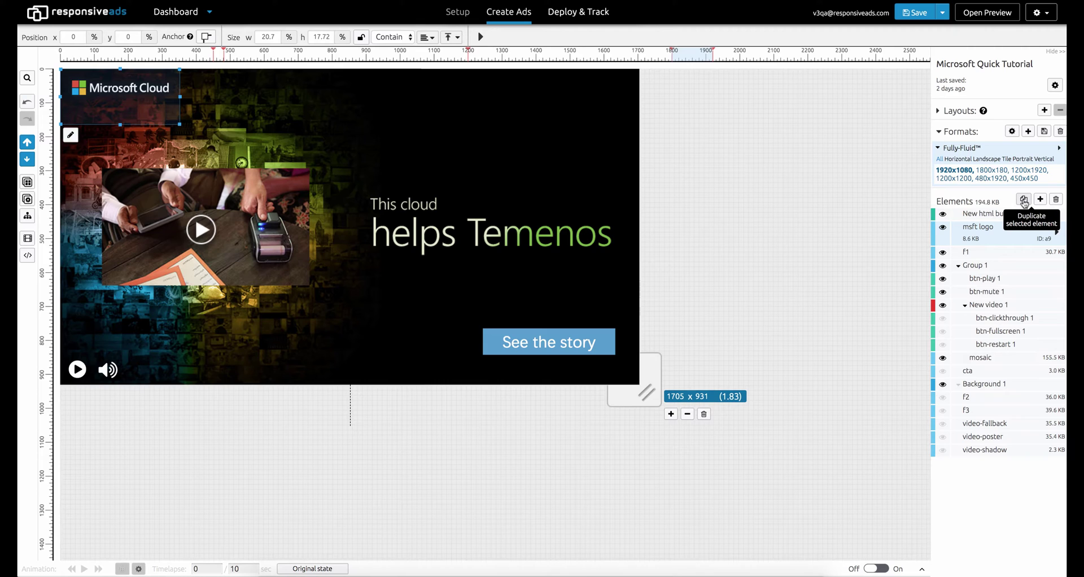
click(1023, 201)
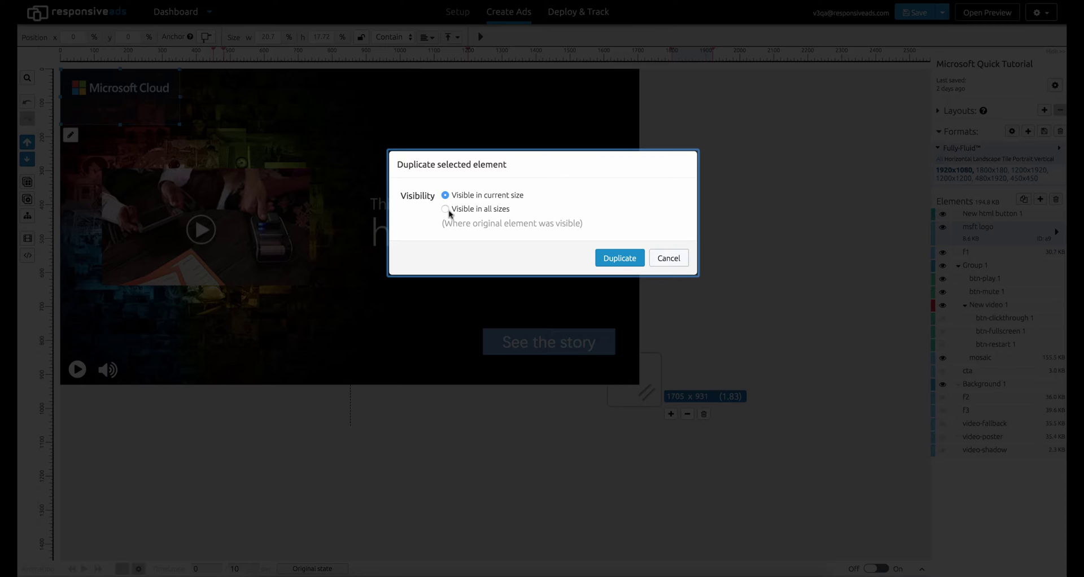
click(618, 259)
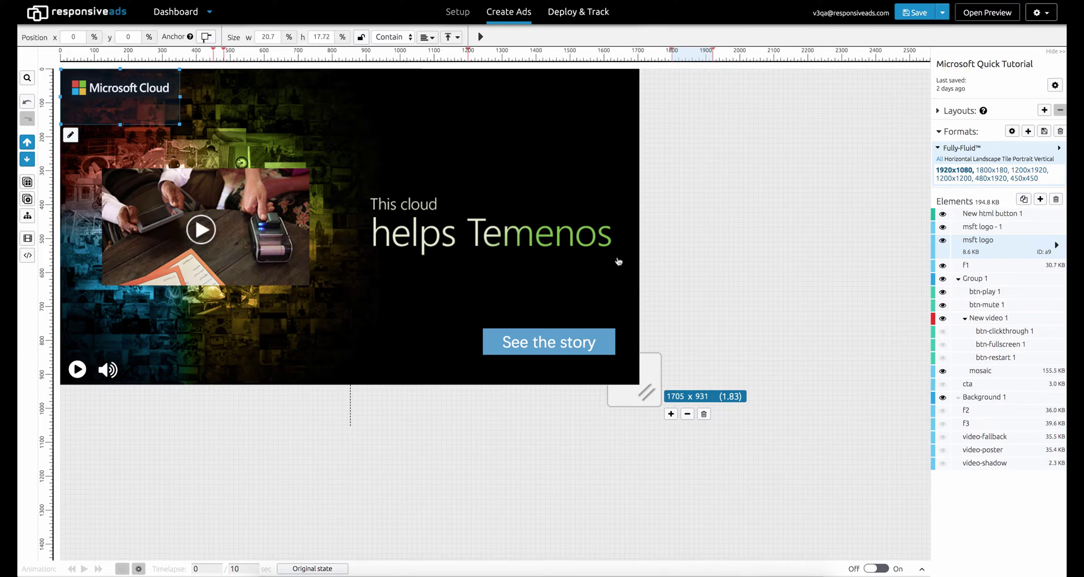
click(976, 229)
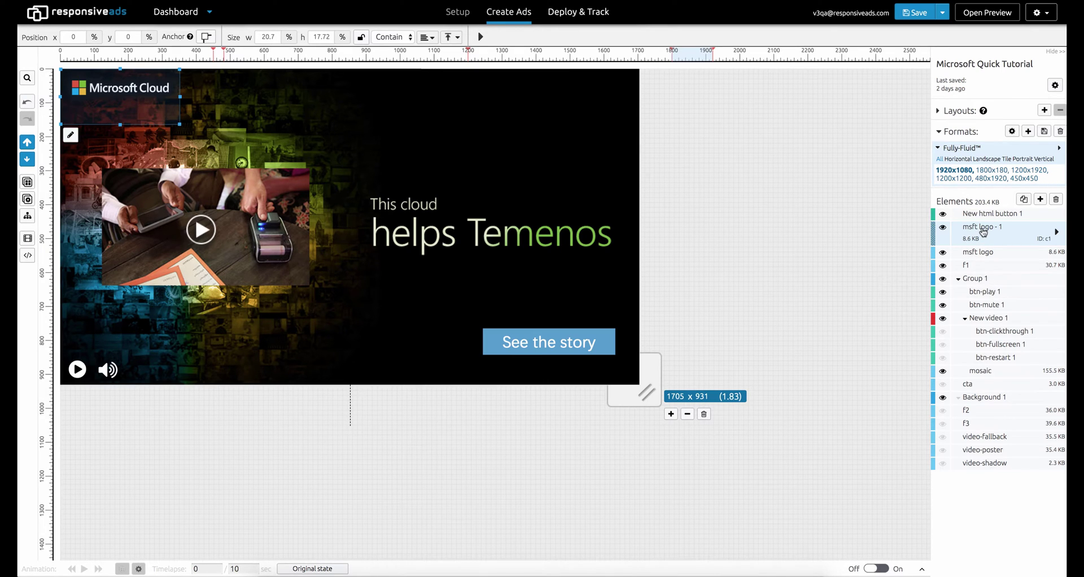
View the msft logo copy's image settings, and with btn-play 1 selected look through the element types available to add
click(1055, 233)
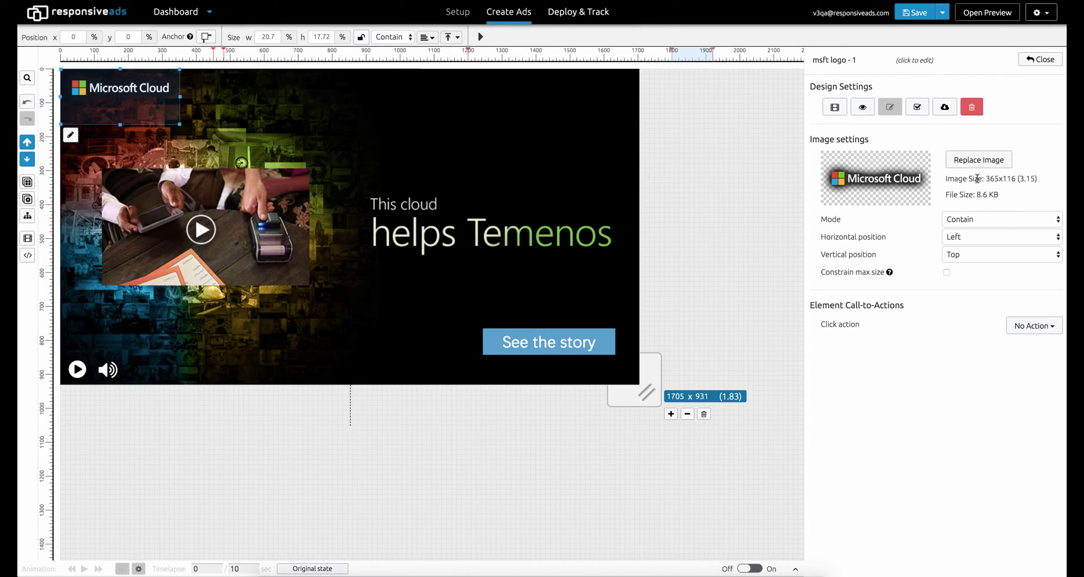
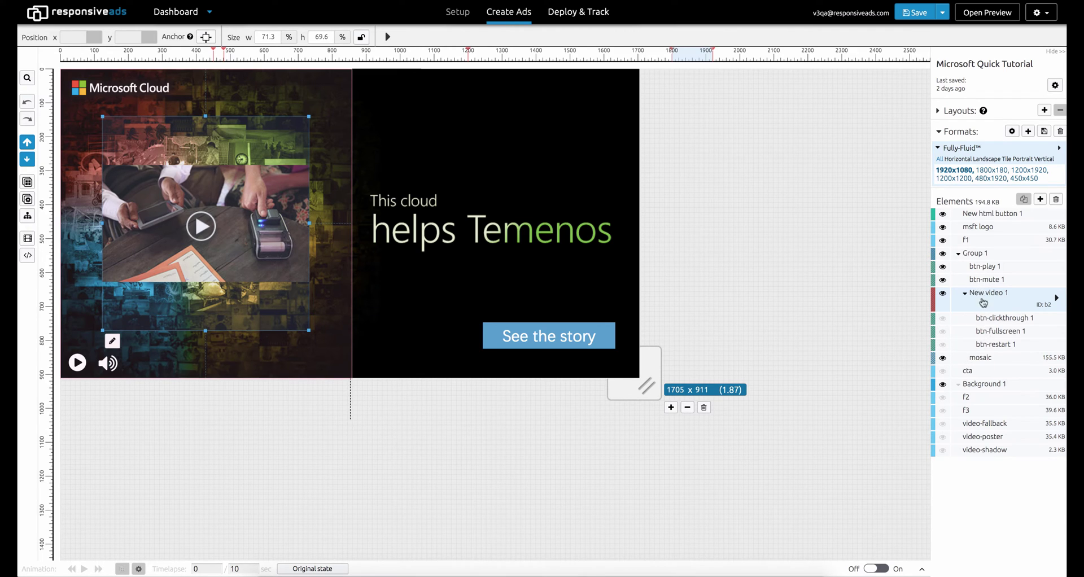
click(983, 269)
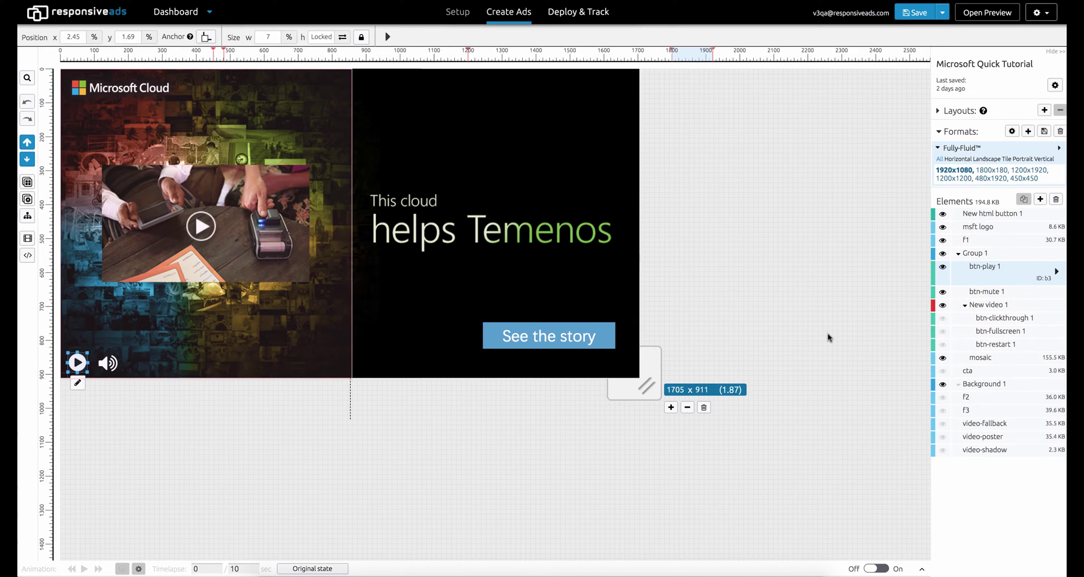
click(1039, 199)
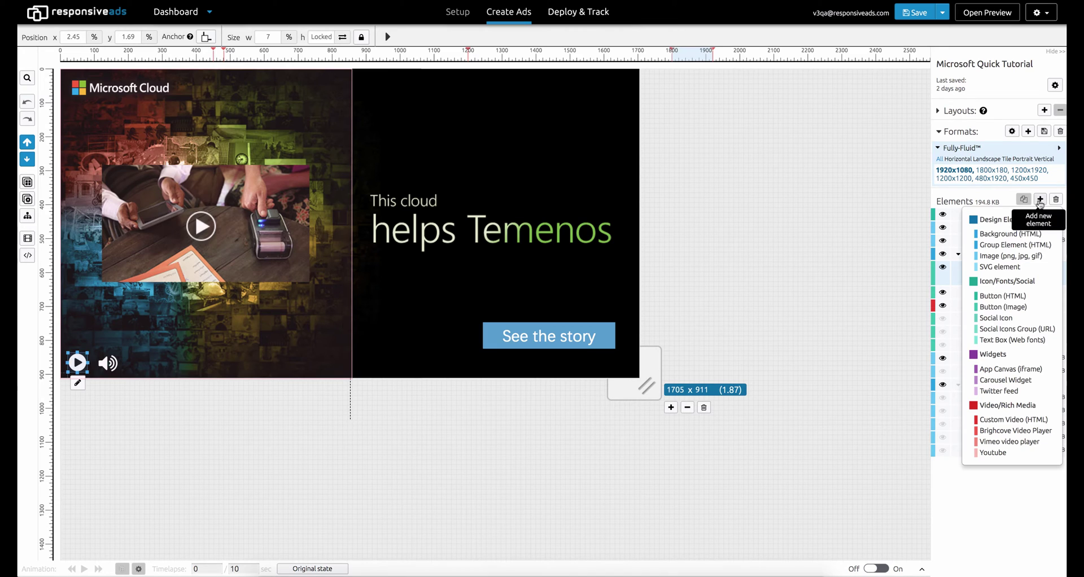
click(1039, 202)
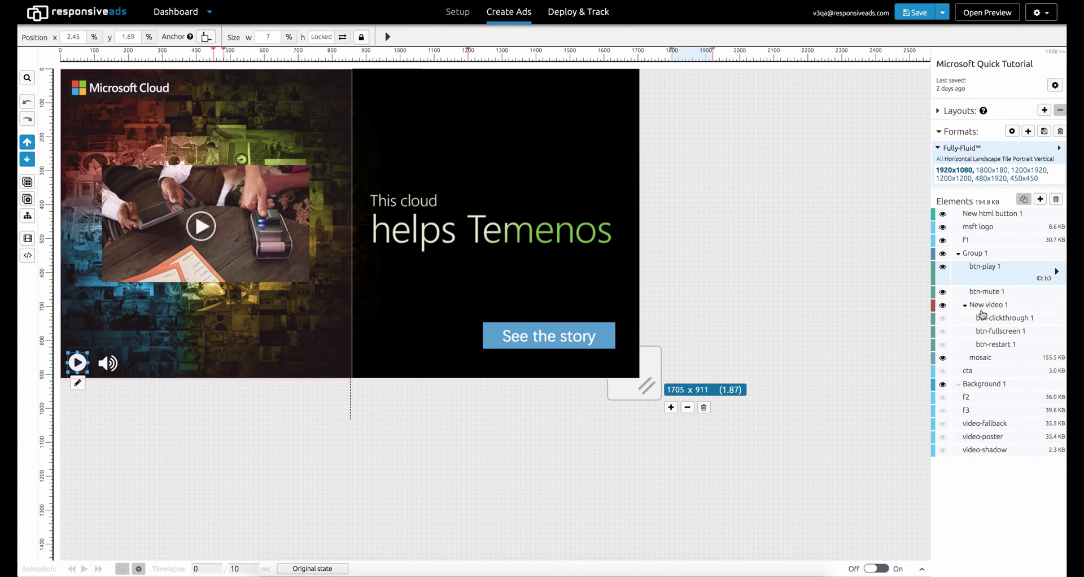
Open the settings of the Background 1 element and view its background image choices, keeping None
click(975, 385)
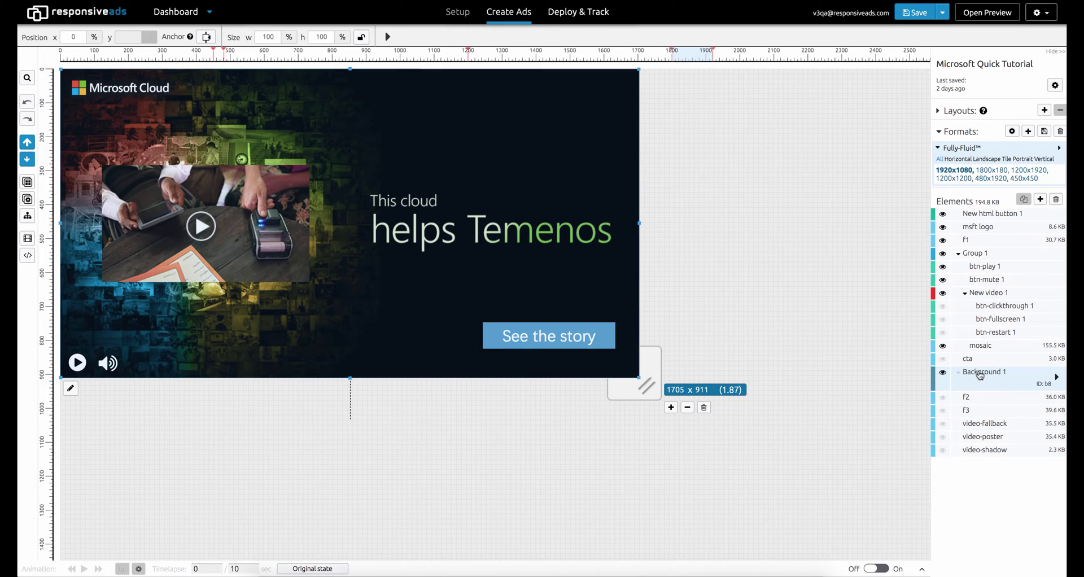
click(1055, 378)
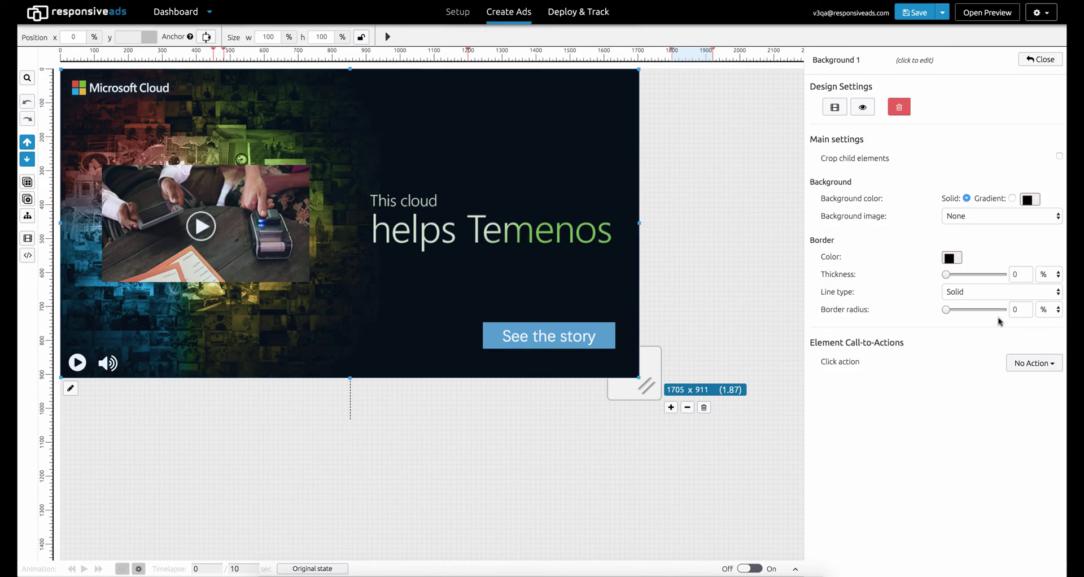
click(969, 218)
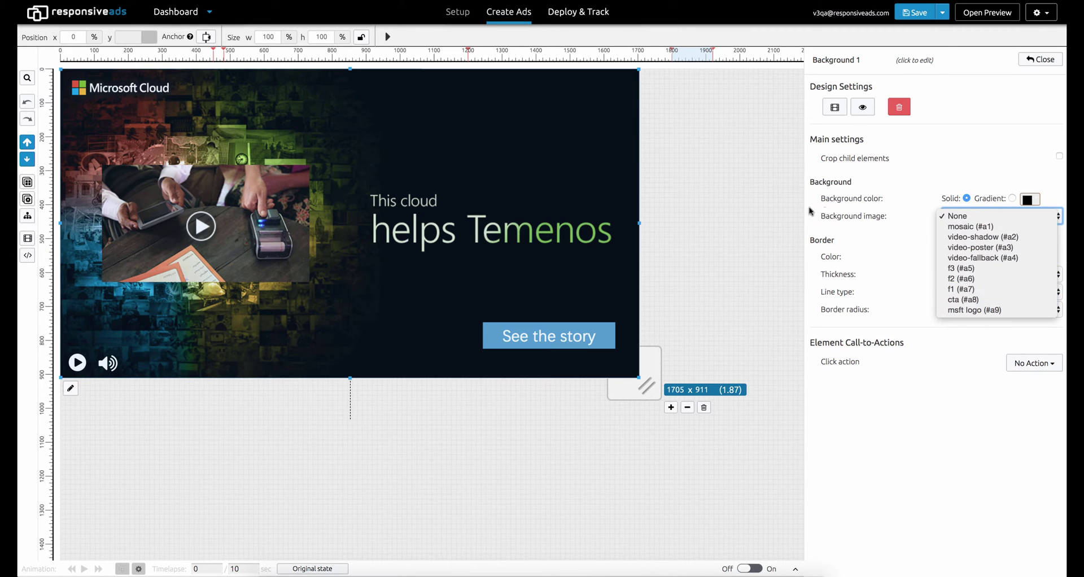
click(780, 212)
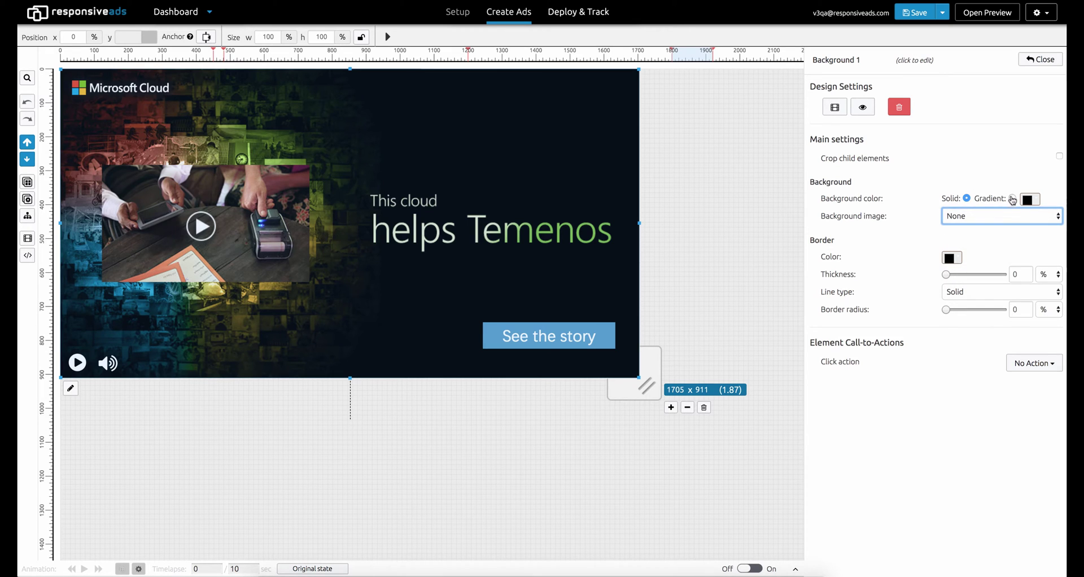
Switch Background 1's background color to a gradient, keep the Vertical direction and close its settings
click(1012, 199)
click(962, 215)
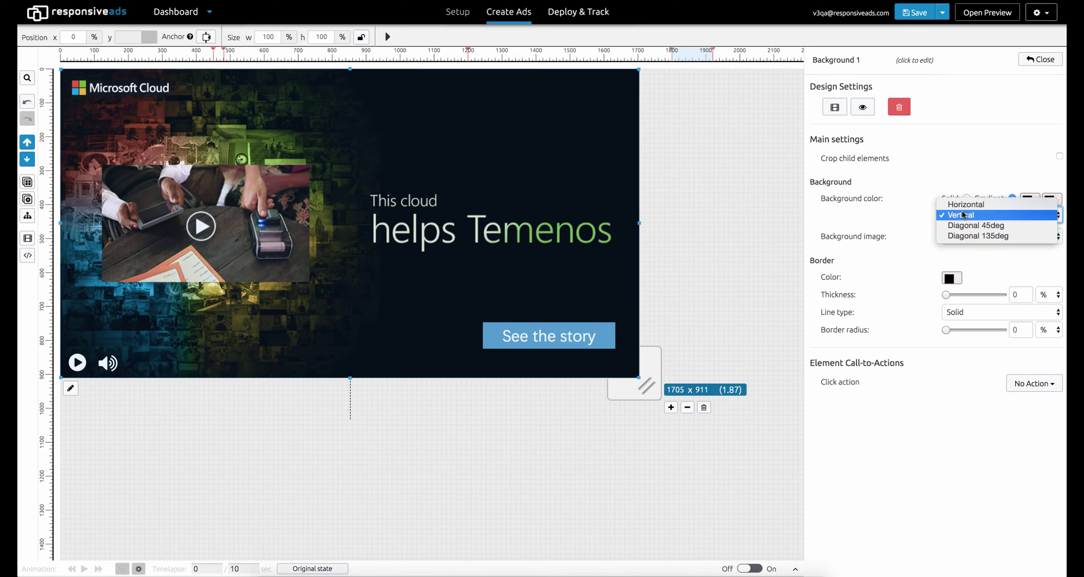
click(791, 220)
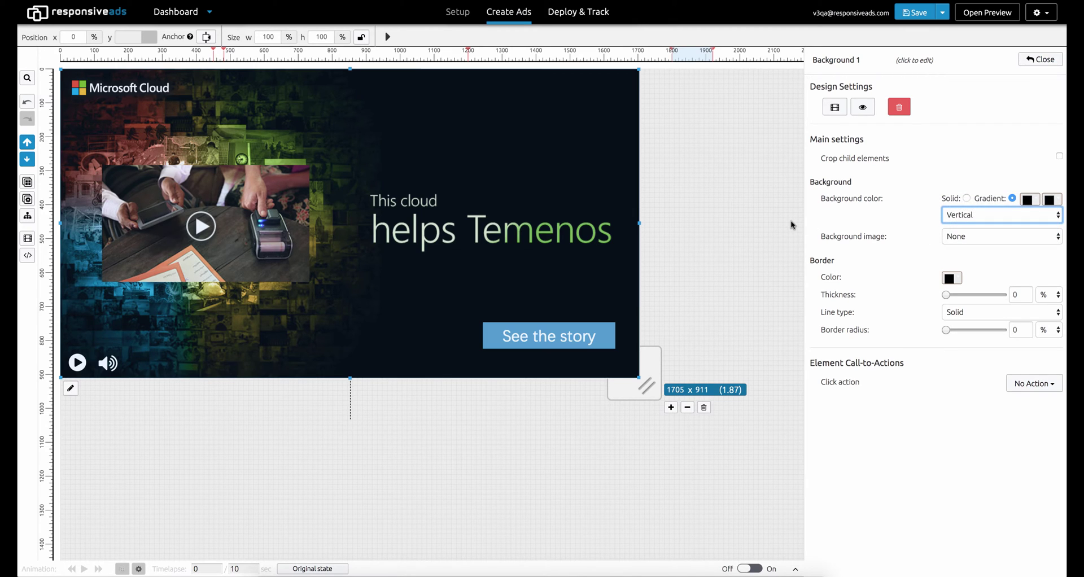
click(1031, 61)
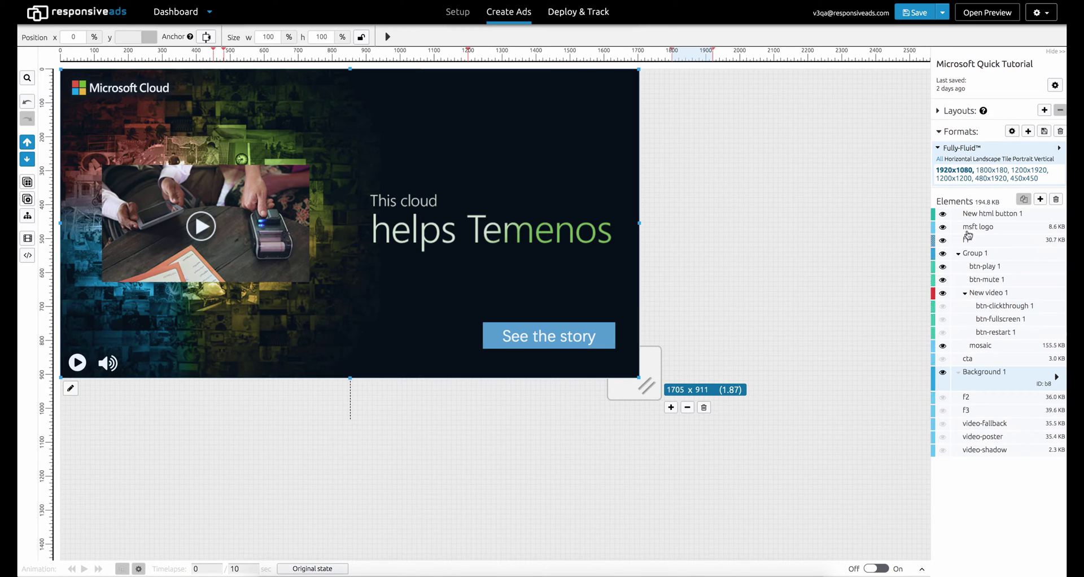
Show video-fallback, video-poster and video-shadow to compare the total file size, and hide them again
mouse_move(980, 203)
click(942, 449)
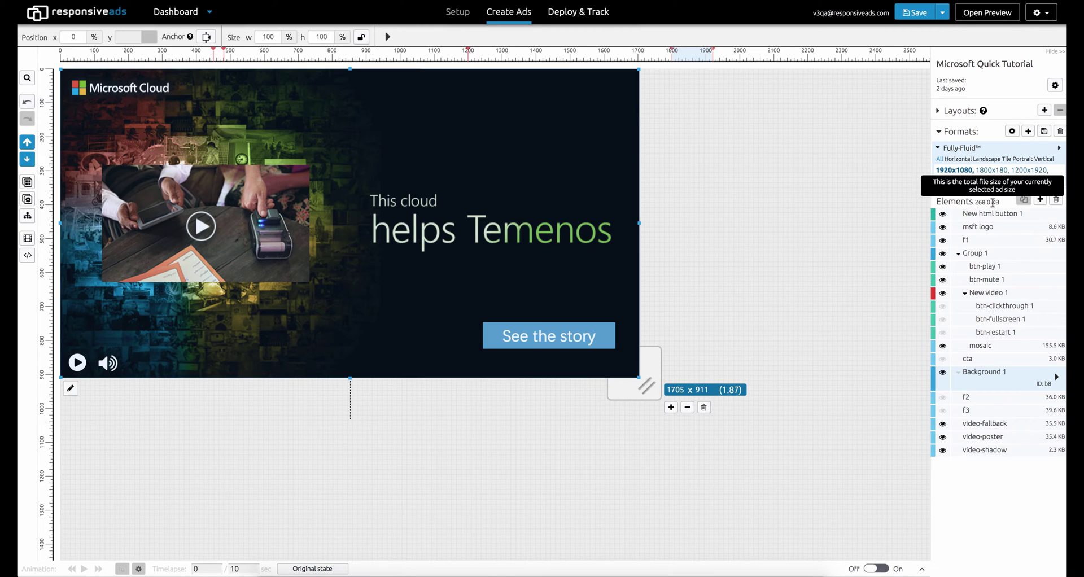
click(945, 424)
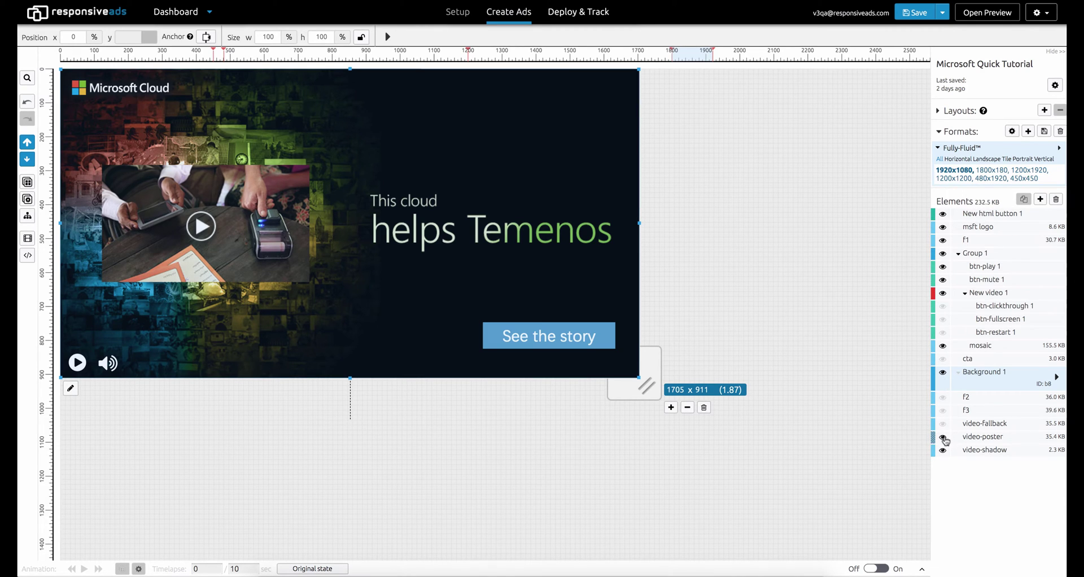
click(942, 437)
Add a Group Element (HTML) and place it directly below Background 1 in the element list
click(1040, 200)
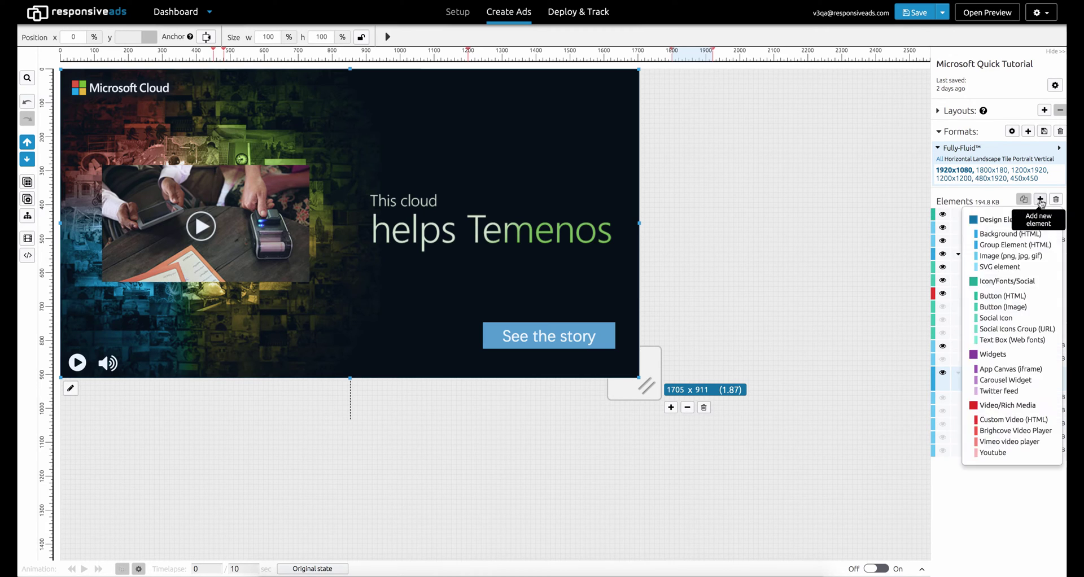
click(990, 244)
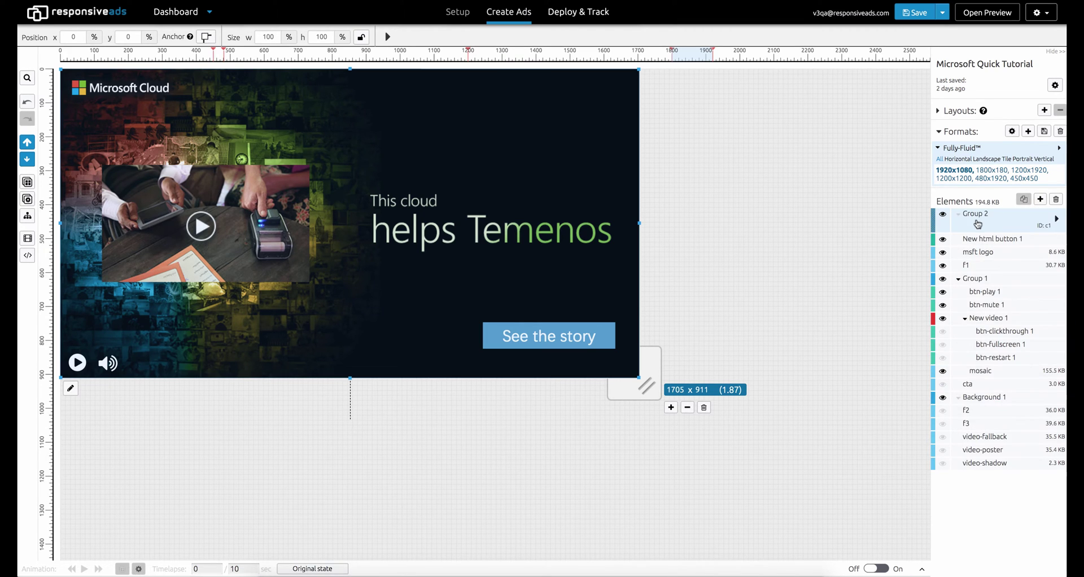
drag(976, 219, 979, 390)
Rename the new group as "Reference or back-up images" and close its settings
click(1056, 390)
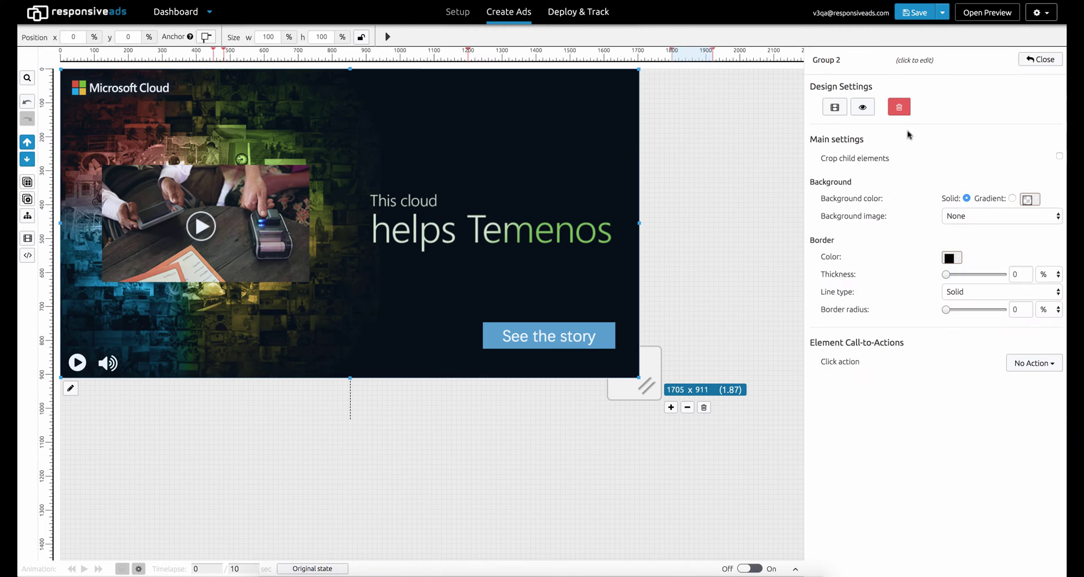
click(852, 61)
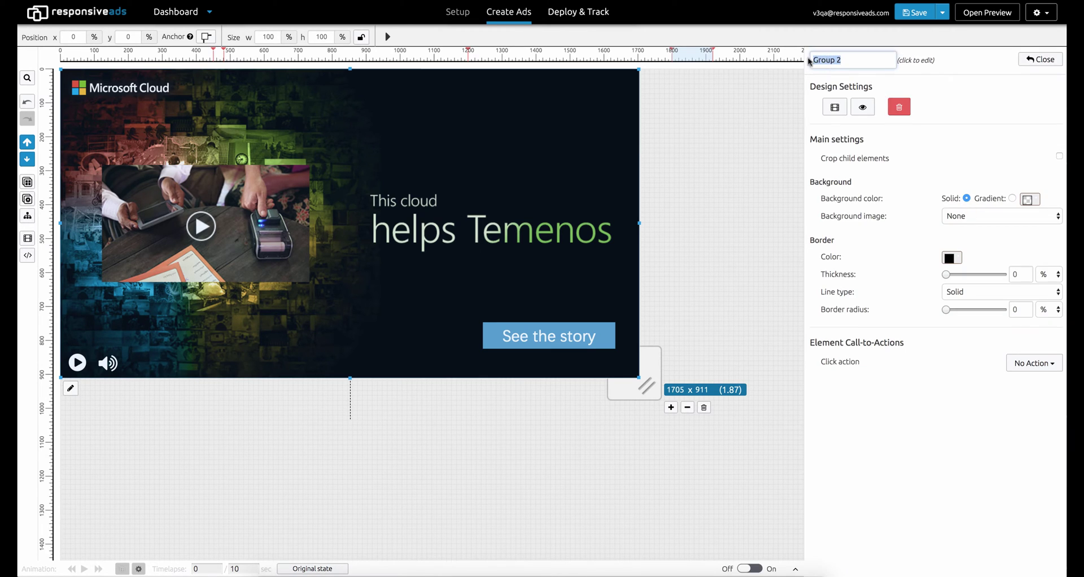
text(Reference or back-up images)
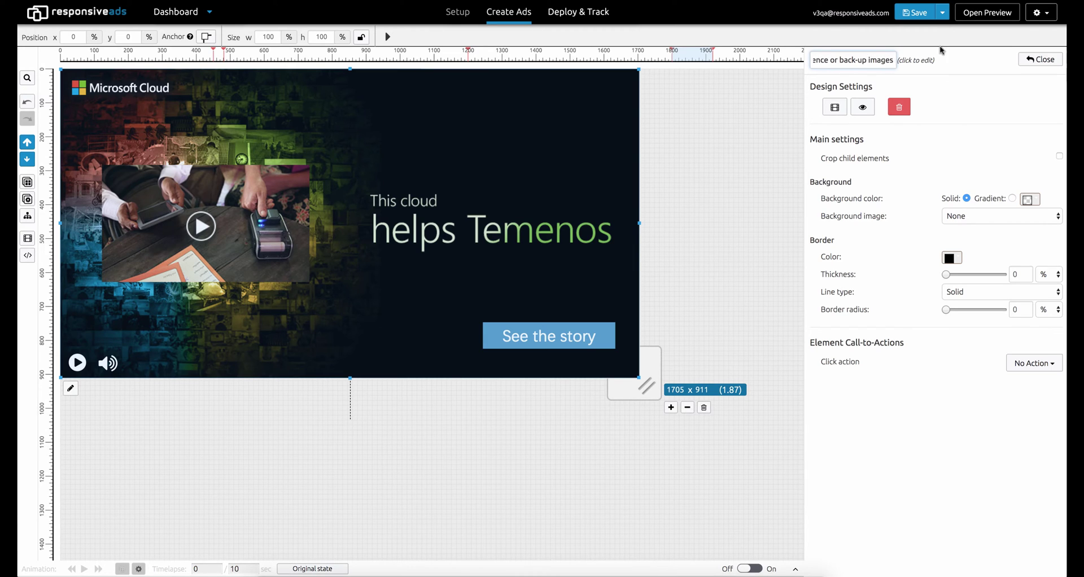
click(1046, 59)
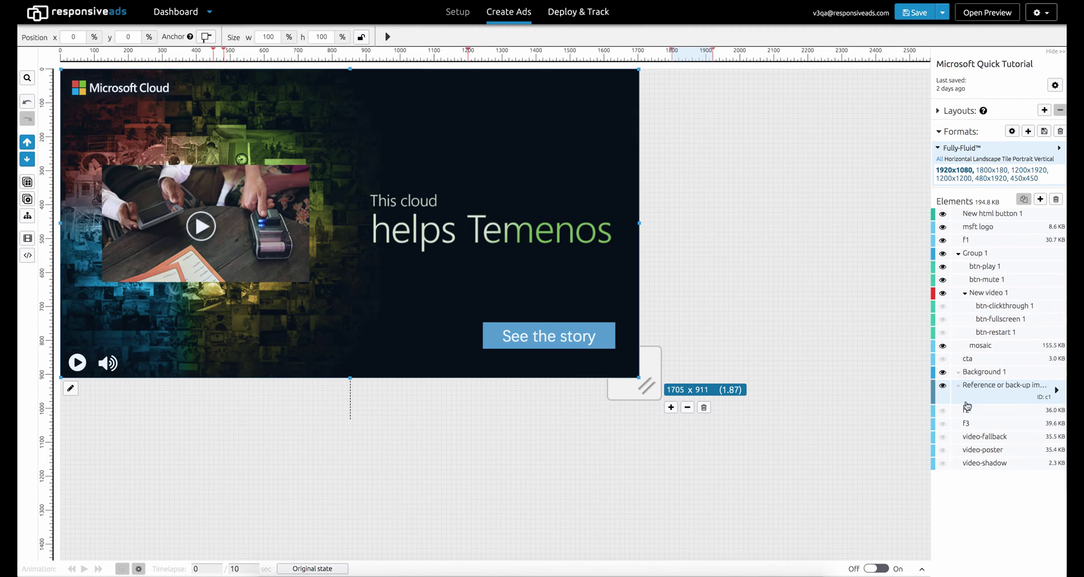
Move f2, f3, video-fallback, video-poster and video-shadow into the Reference or back-up images group, and collapse the group
drag(968, 408, 972, 400)
drag(977, 437, 972, 400)
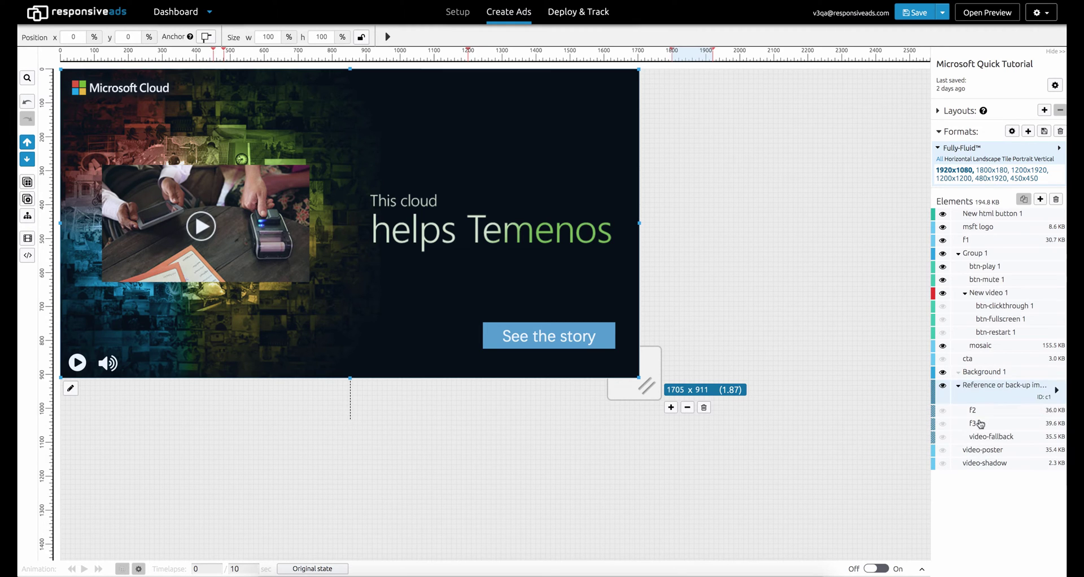
drag(982, 449, 988, 401)
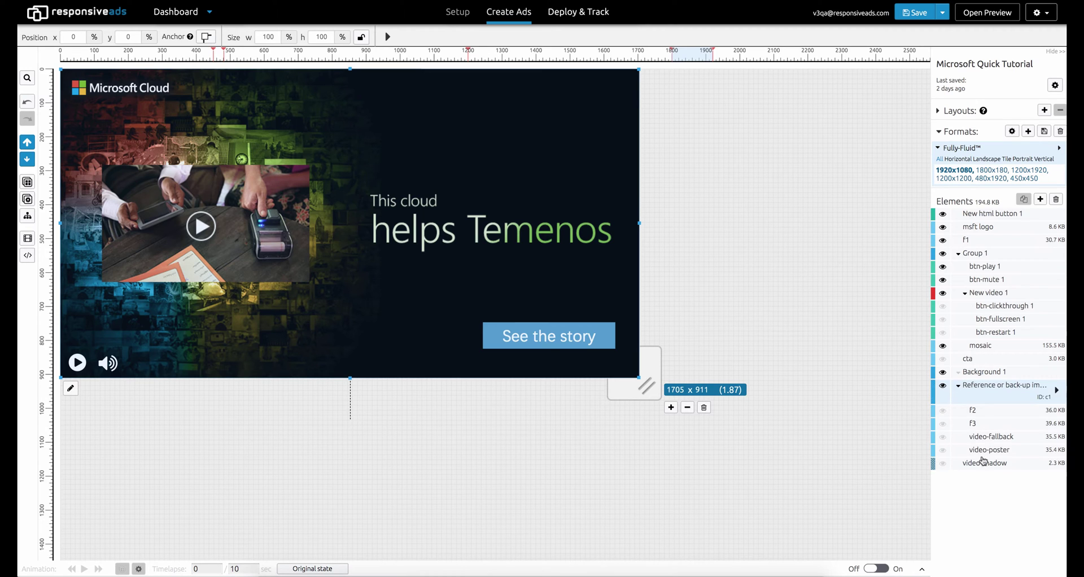
drag(982, 464, 995, 405)
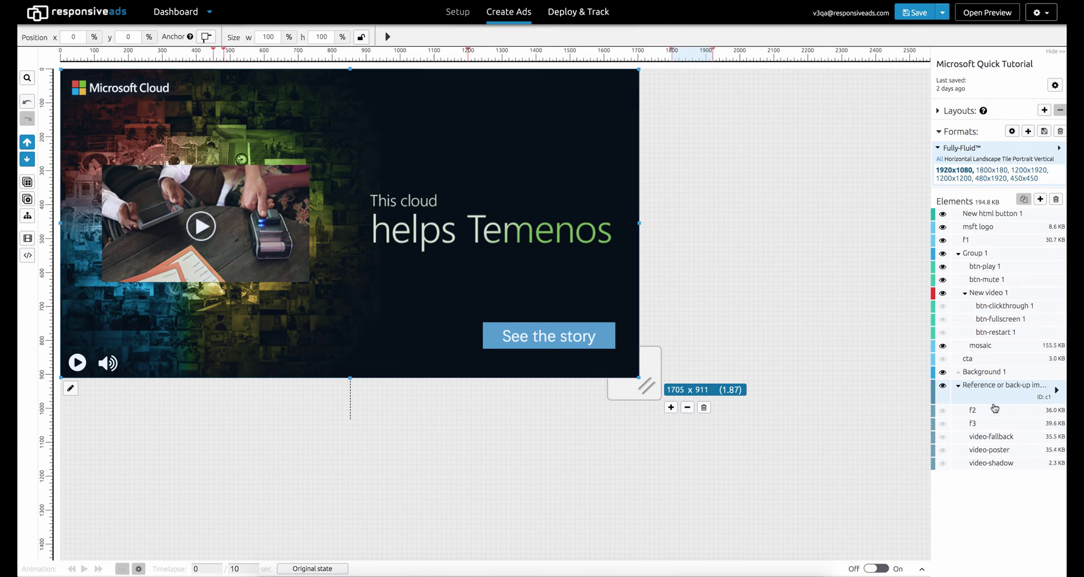
click(957, 386)
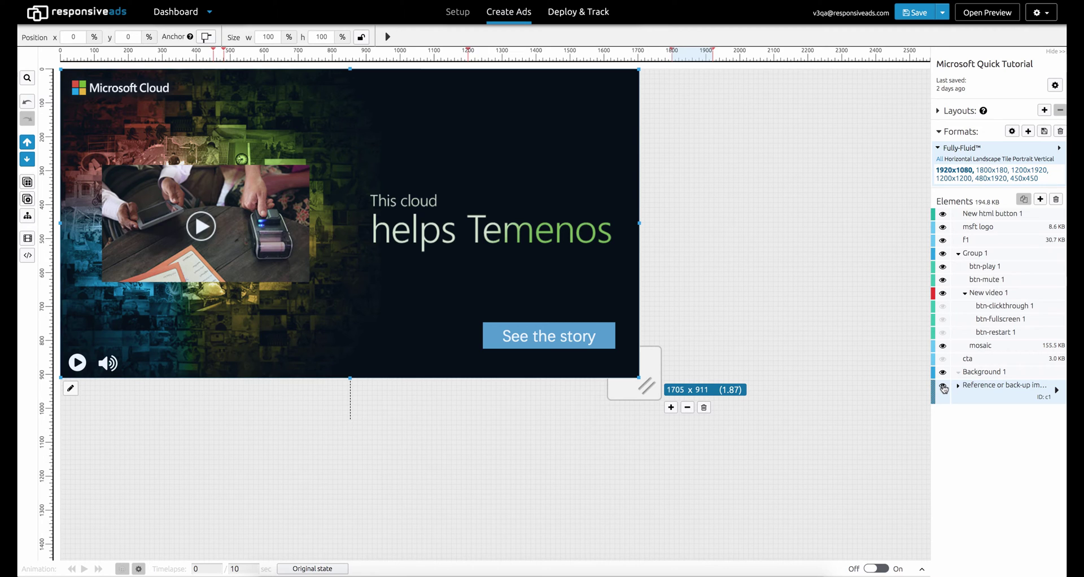
Hide the Reference or back-up images group and move cta, btn-clickthrough 1, btn-fullscreen 1 and btn-restart 1 into it, collapsing Group 1
drag(967, 359, 980, 399)
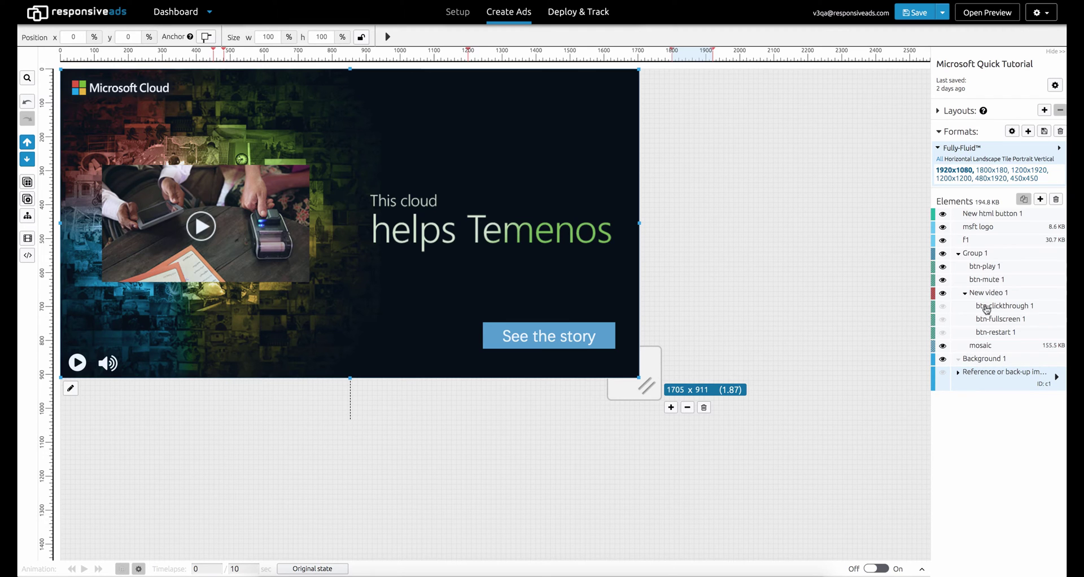
drag(986, 309, 983, 377)
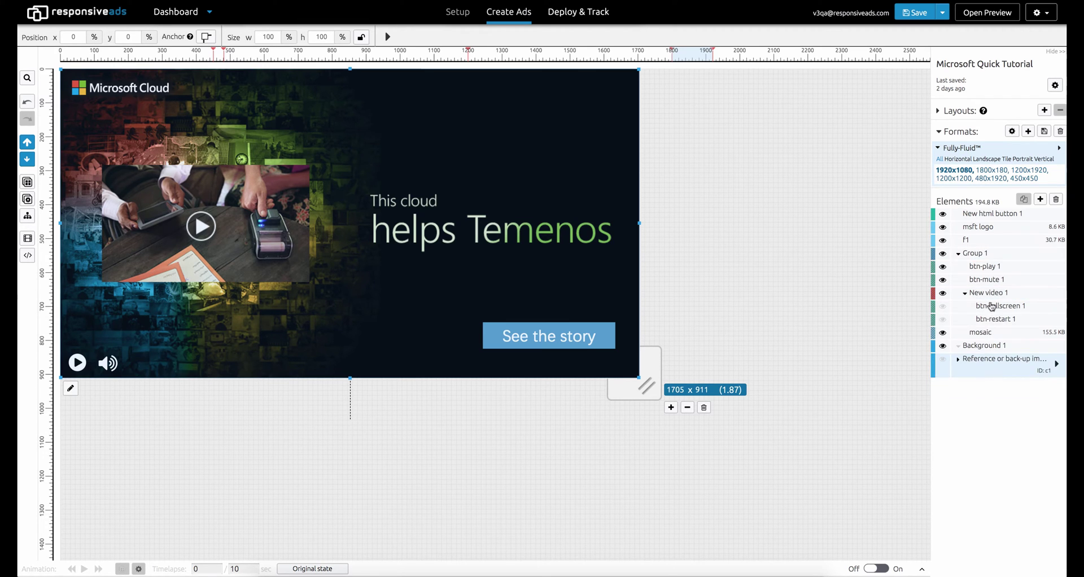
drag(991, 306, 989, 372)
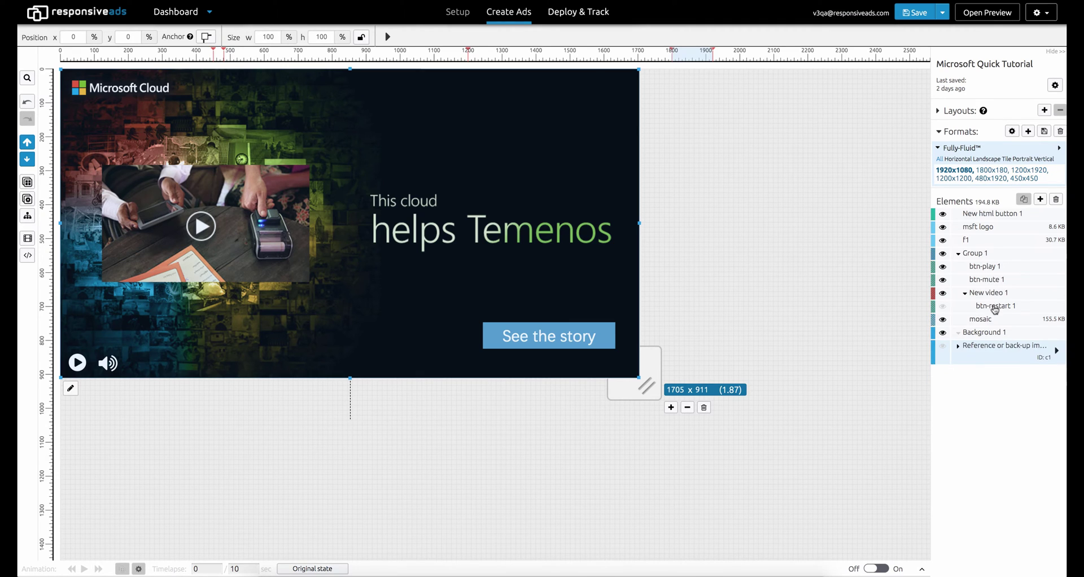
drag(995, 309, 954, 352)
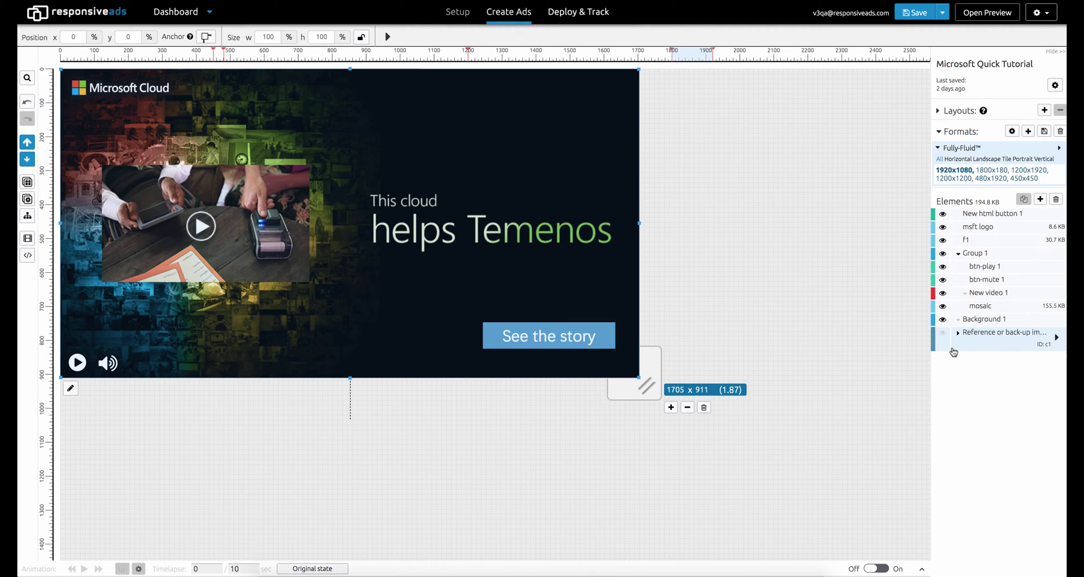
click(959, 254)
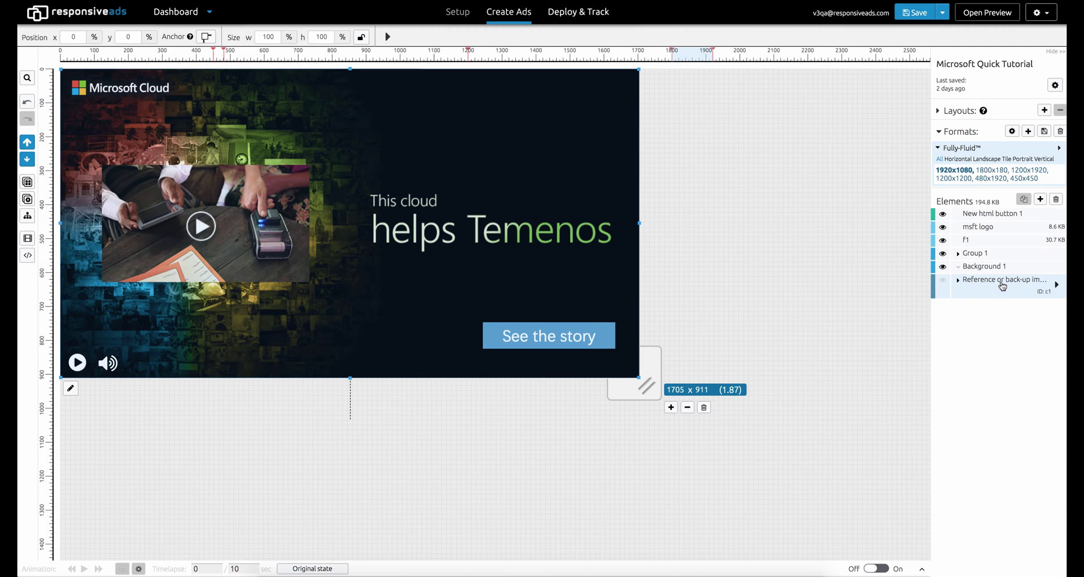
Set up copying the Reference or back-up images group's settings from 1920x1080 to all sizes in the current format
click(31, 199)
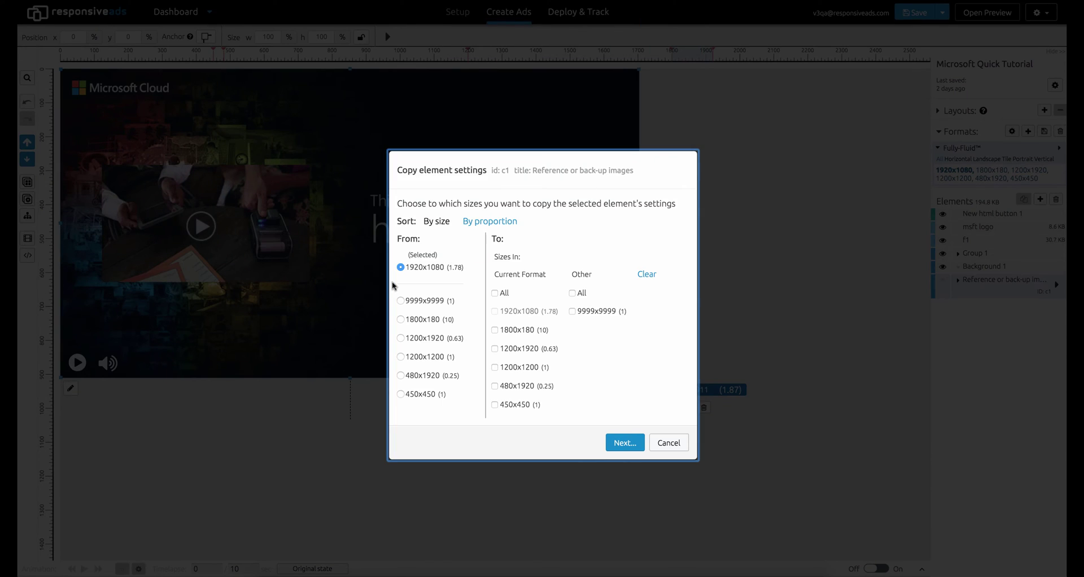
click(495, 293)
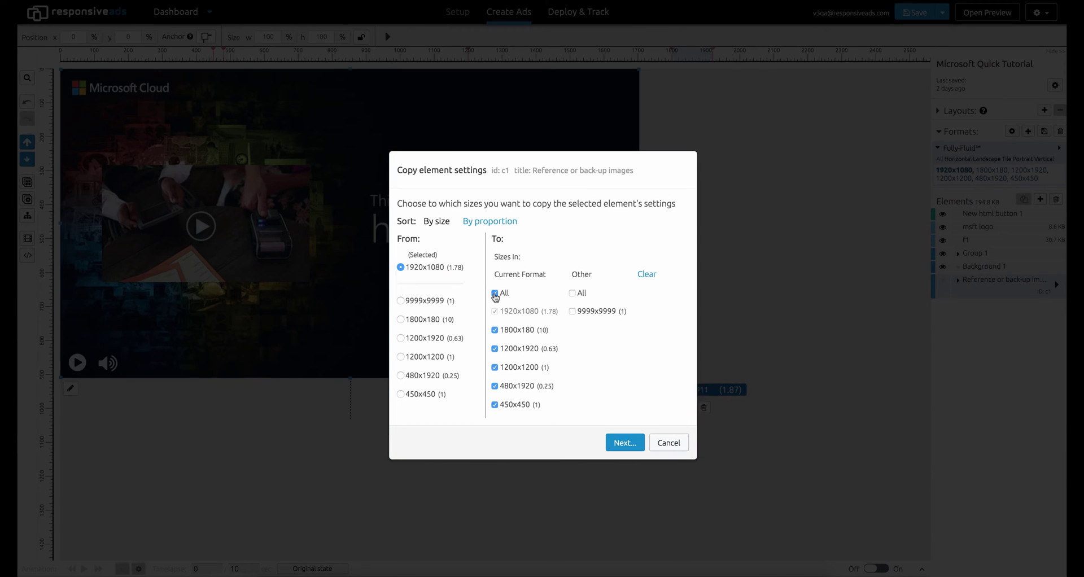
click(620, 447)
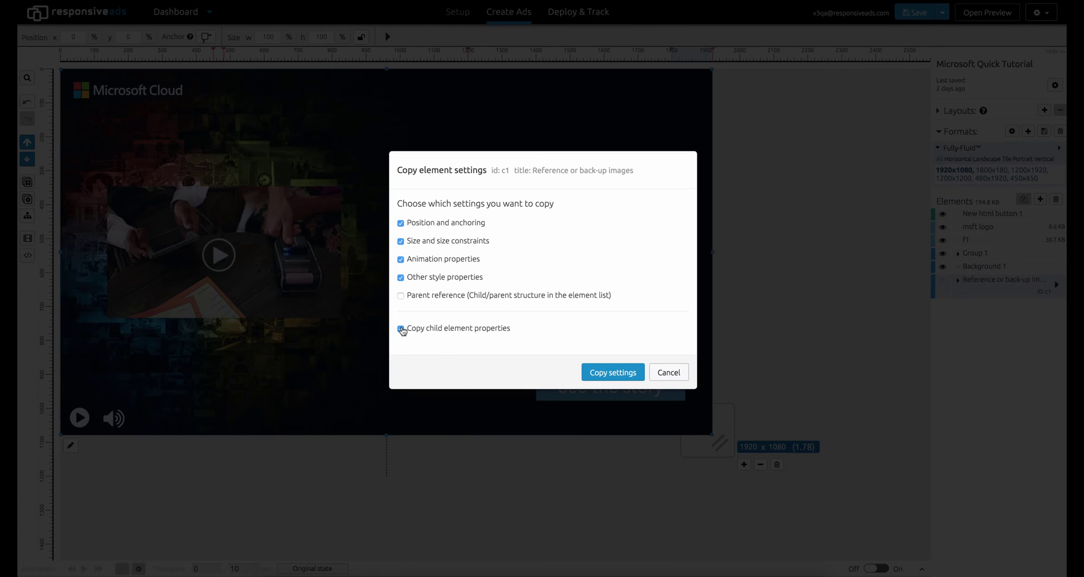
Copy only the parent reference and child element properties to the chosen sizes, and switch to the 1800x180 size
click(401, 295)
click(400, 278)
click(400, 260)
click(401, 241)
click(401, 223)
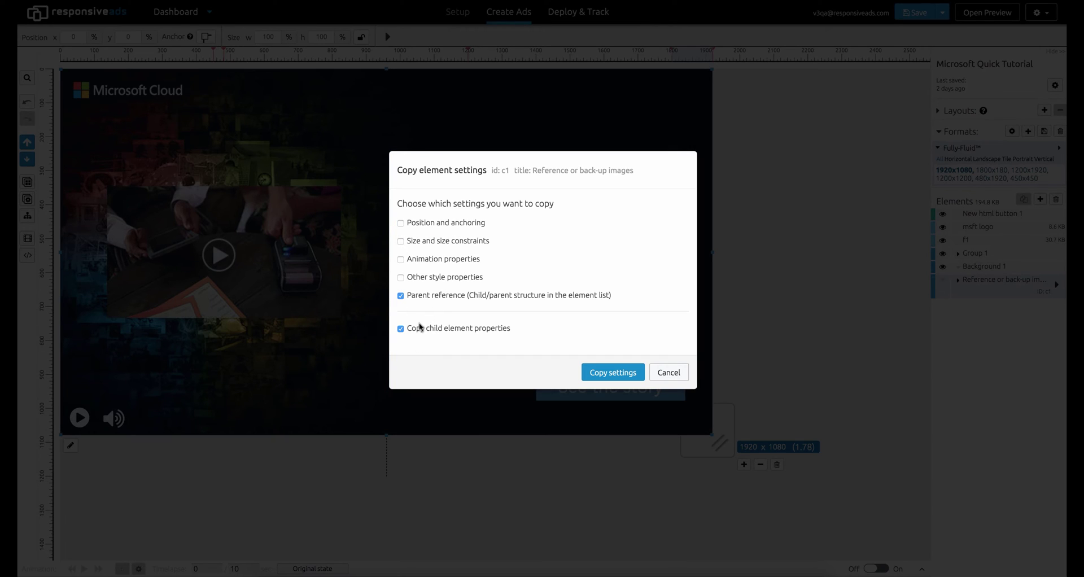
click(594, 374)
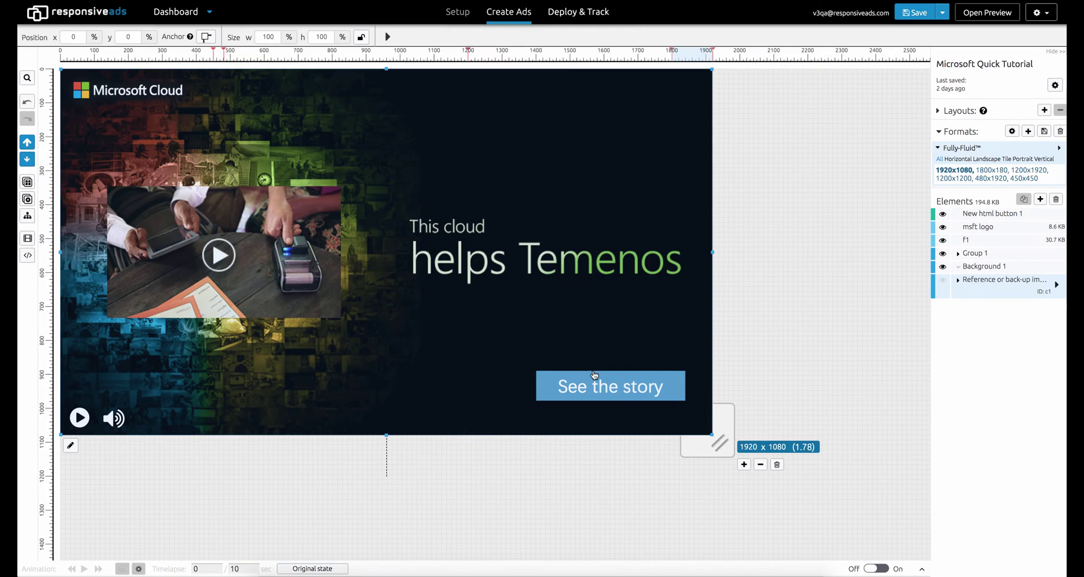
click(986, 172)
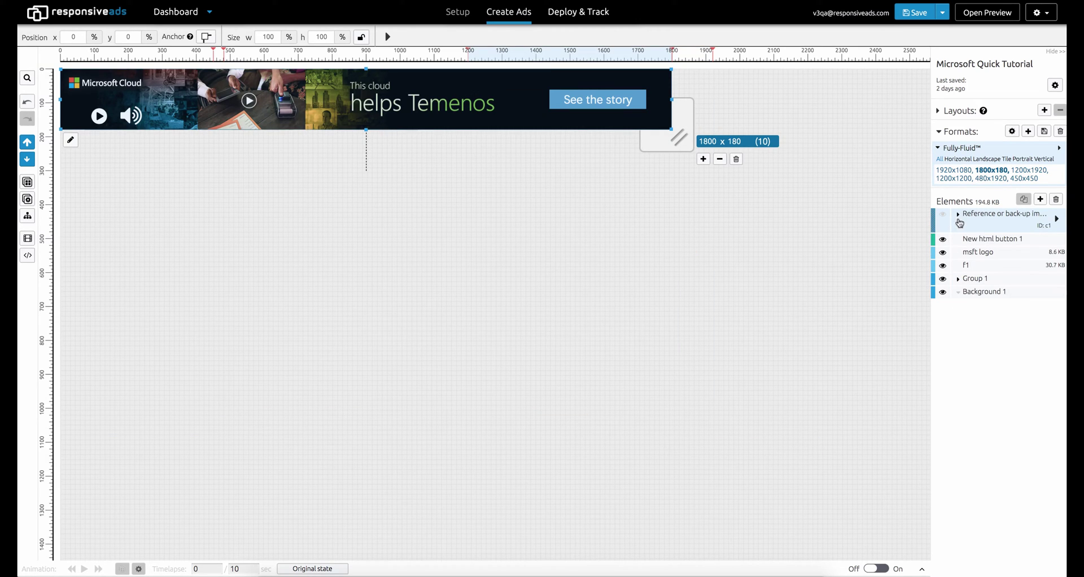
Move the Reference or back-up images group below Background 1 in the element list, and expand the group
click(958, 215)
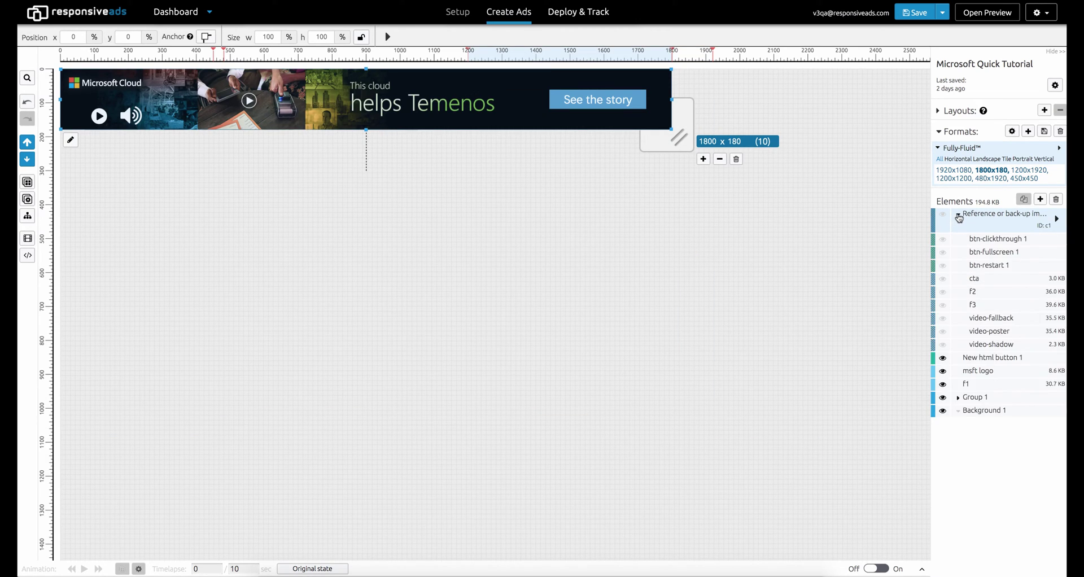
click(958, 215)
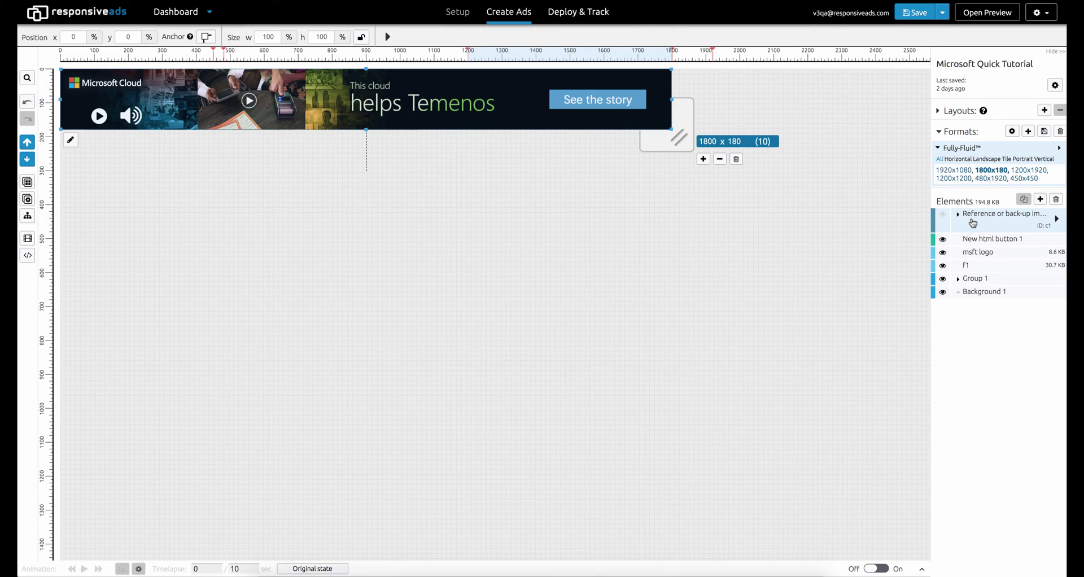
drag(972, 223, 976, 289)
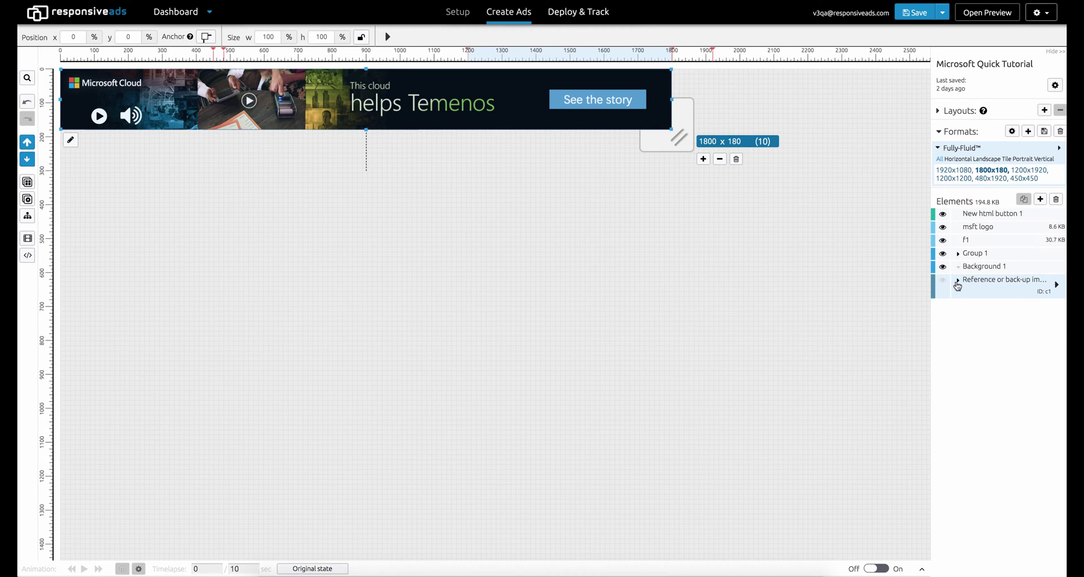
click(957, 281)
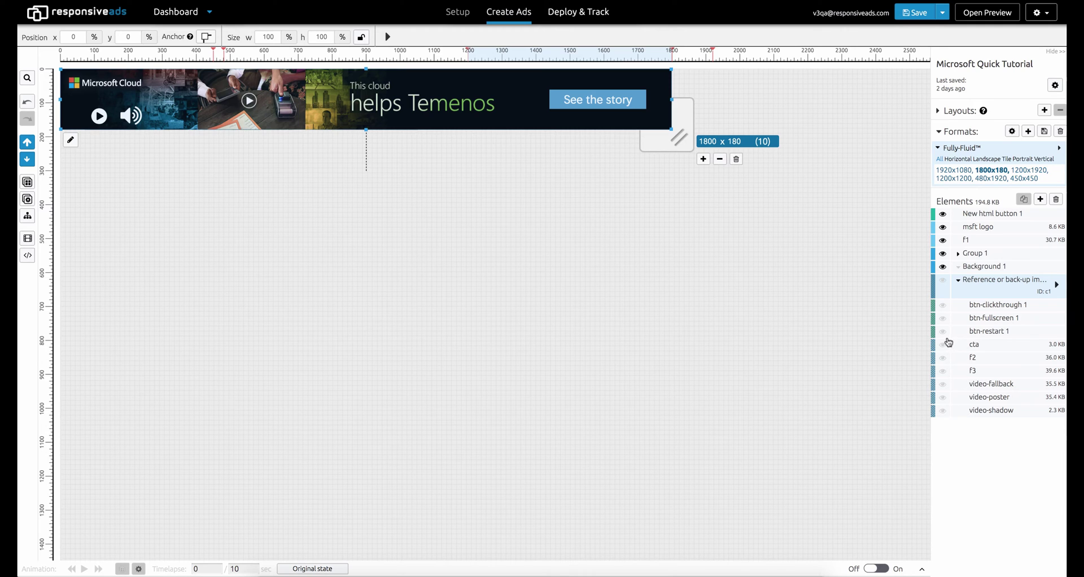
Select the See the story button and the Reference or back-up images group in turn, and expand Group 1
click(597, 99)
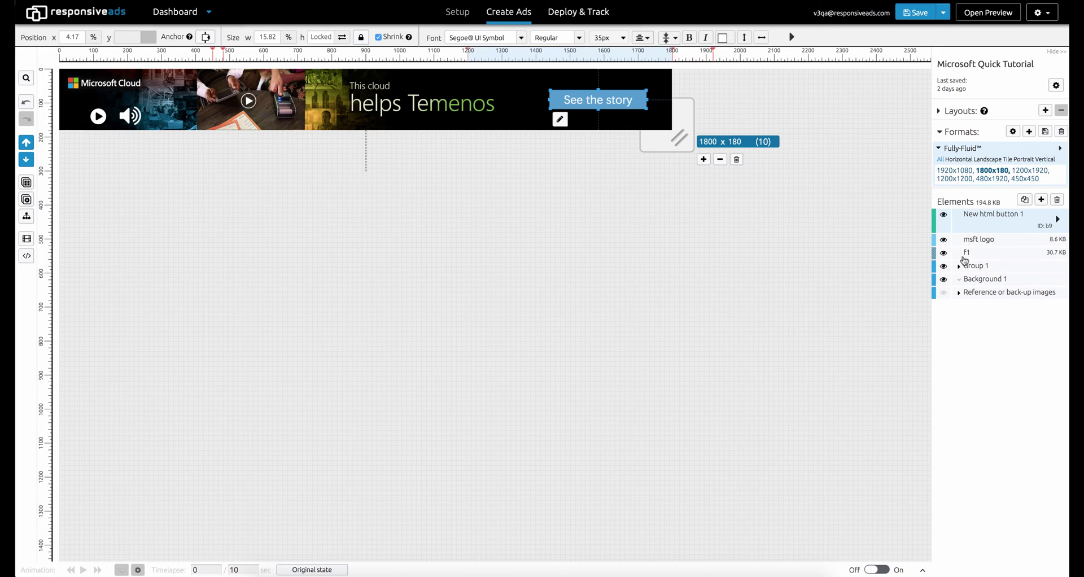
click(976, 291)
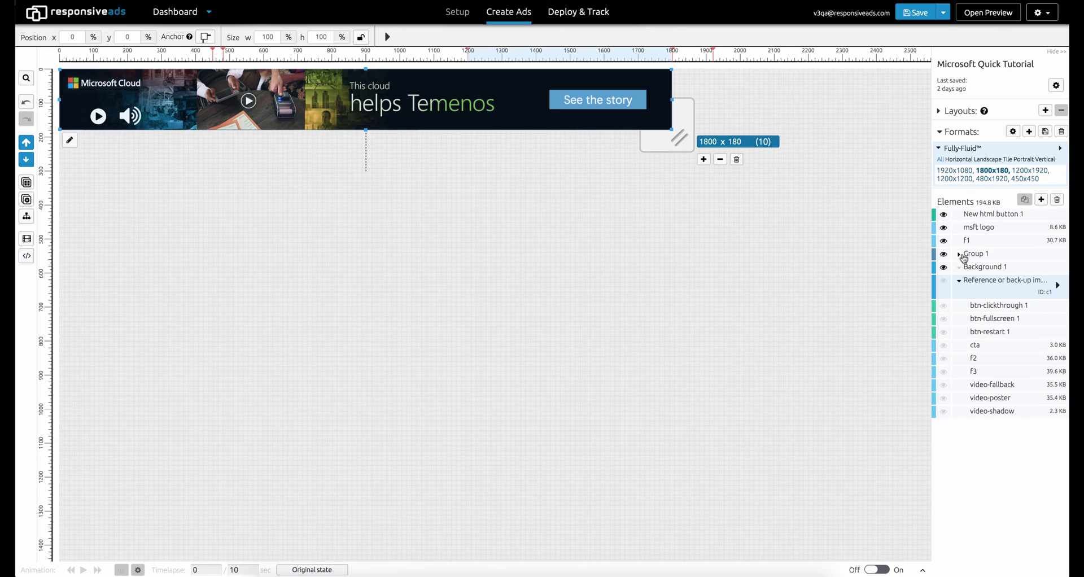
click(959, 255)
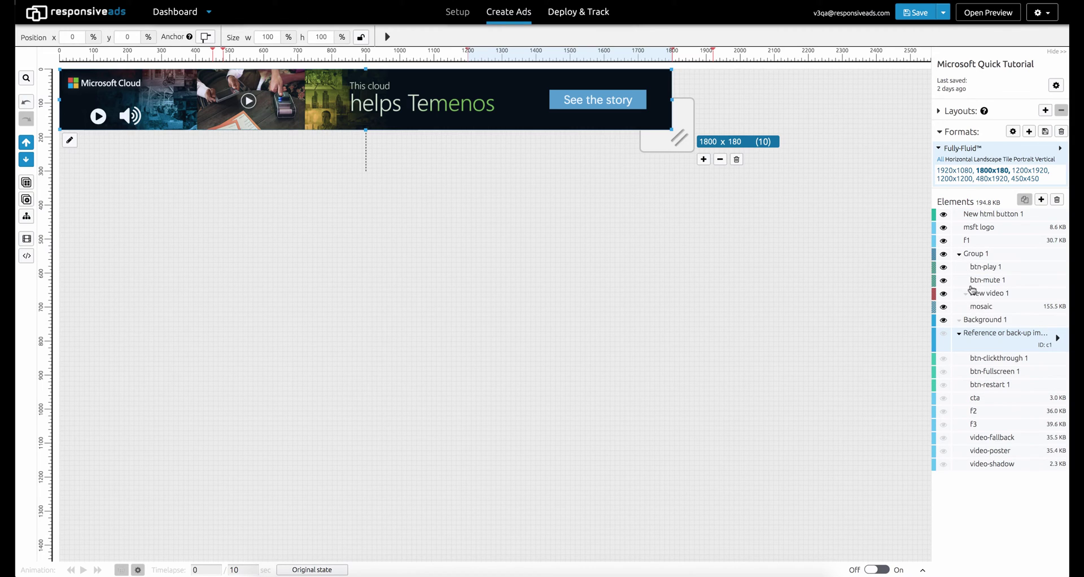
Review New video 1's settings, including renditions, player options, poster, fallback image and click action, and close them
click(964, 293)
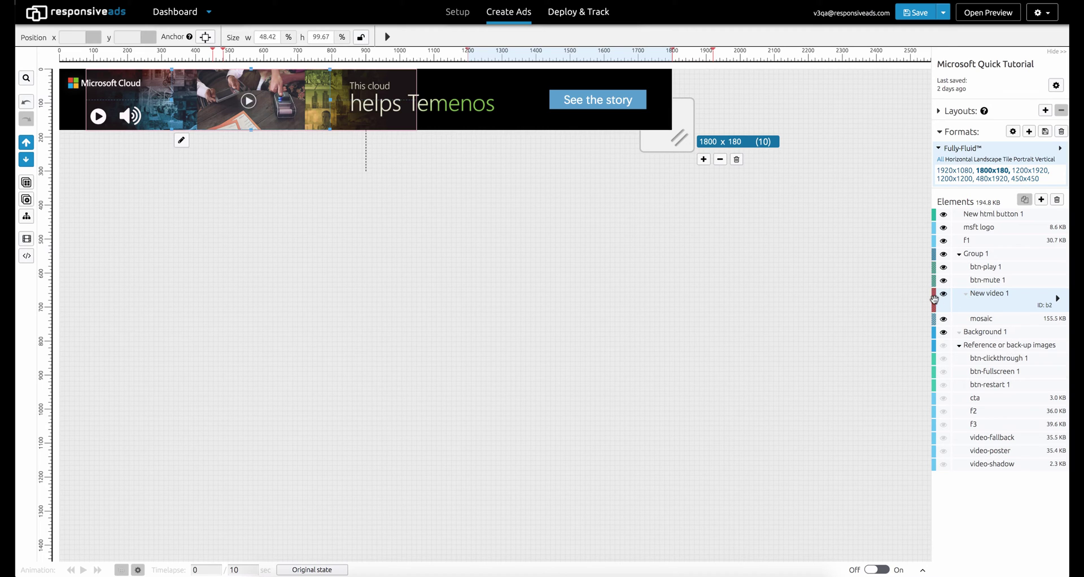
click(1057, 298)
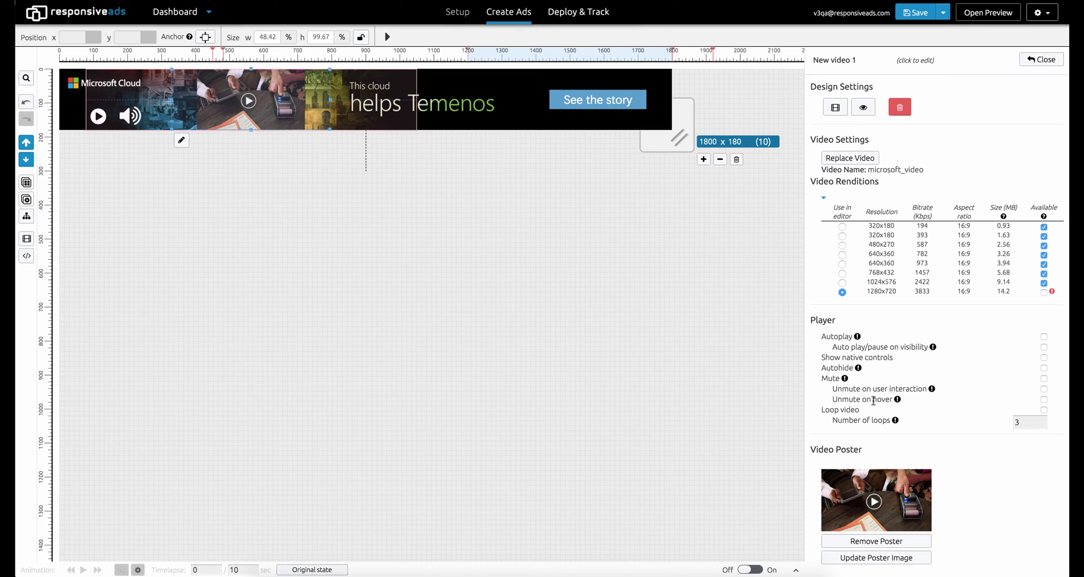
mouse_move(898, 401)
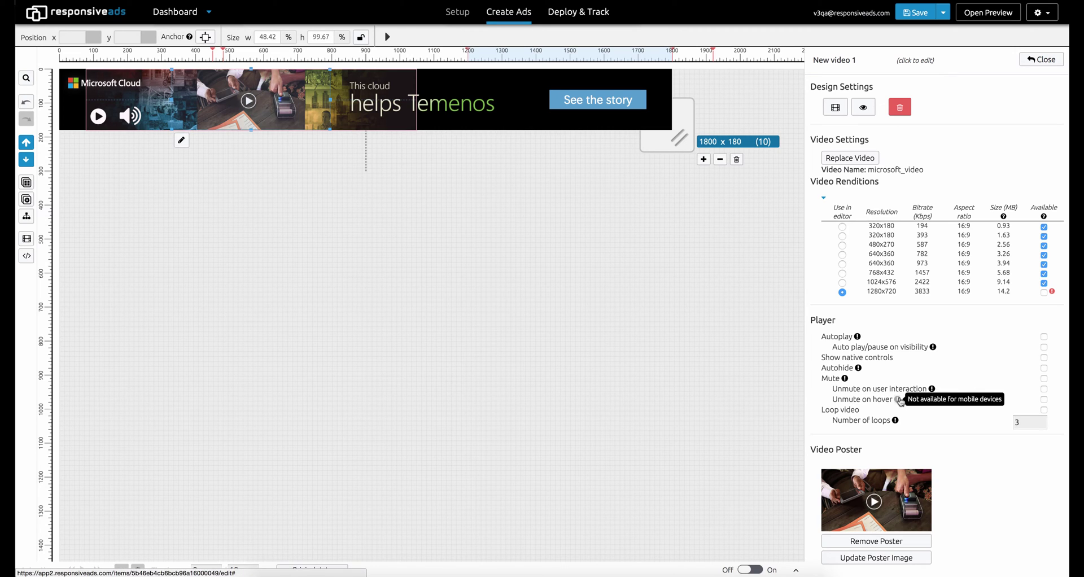
mouse_move(932, 389)
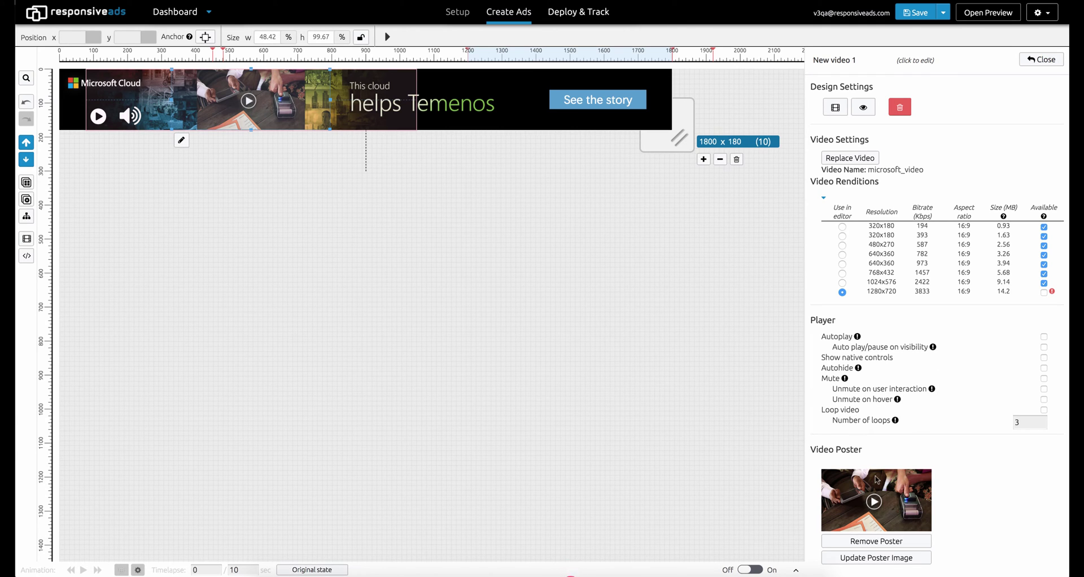
scroll(877, 479, down, 3)
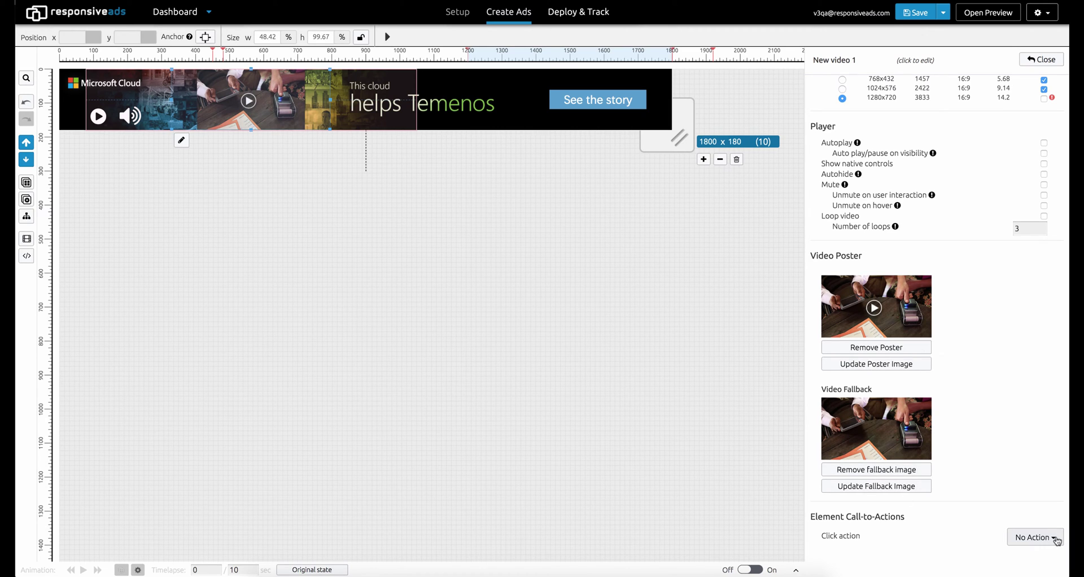
scroll(1012, 438, up, 3)
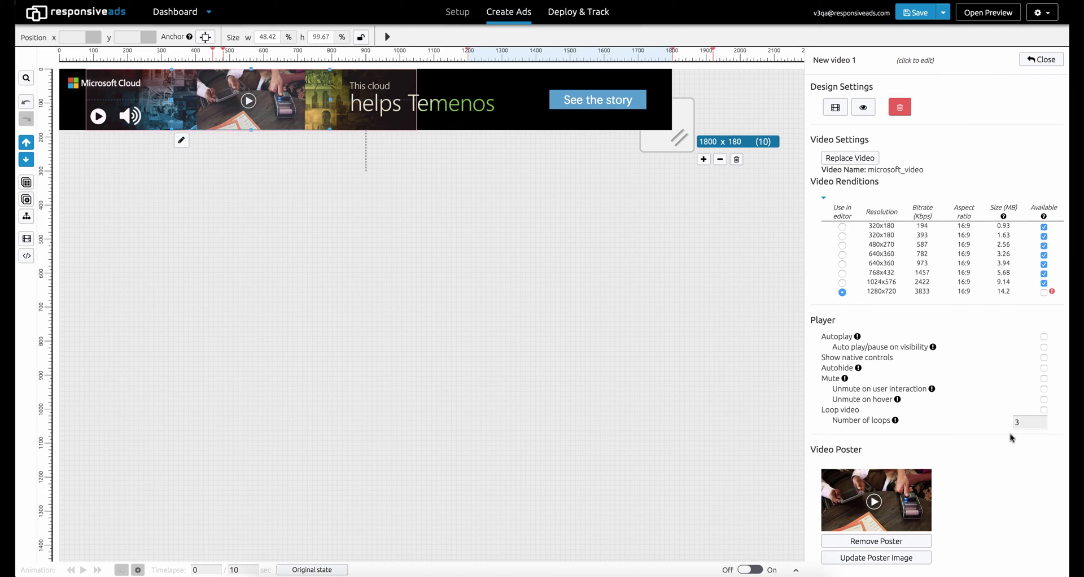
click(1037, 64)
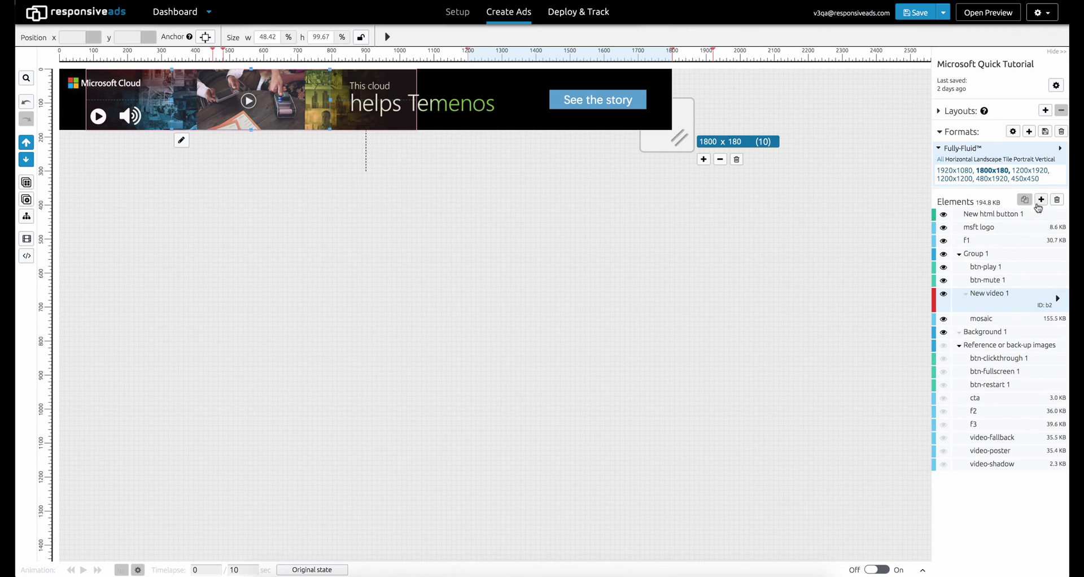
Look over the element types that can be added, and switch the animation timeline on and off
click(1041, 199)
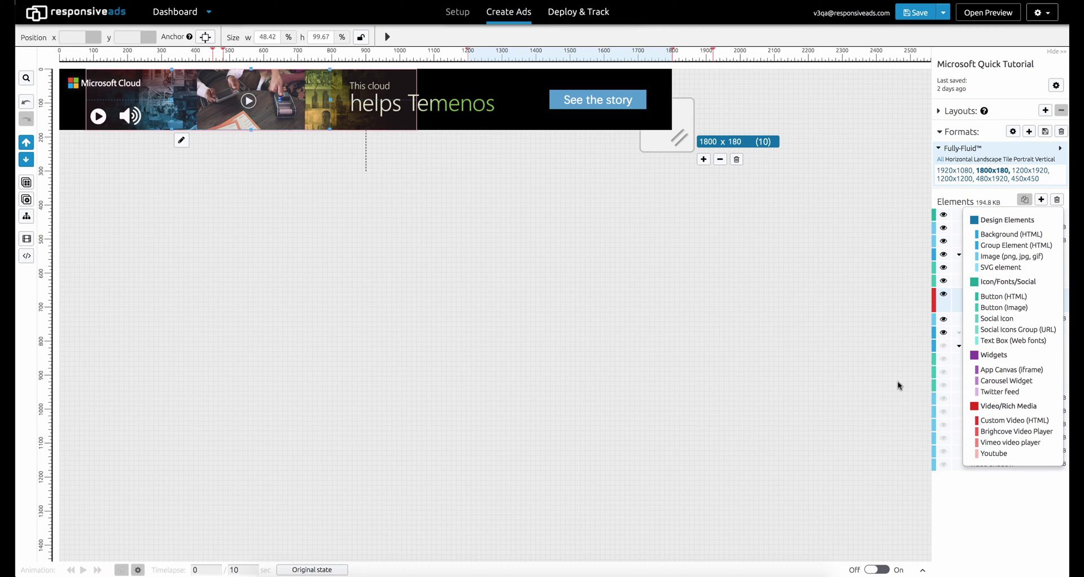
click(866, 383)
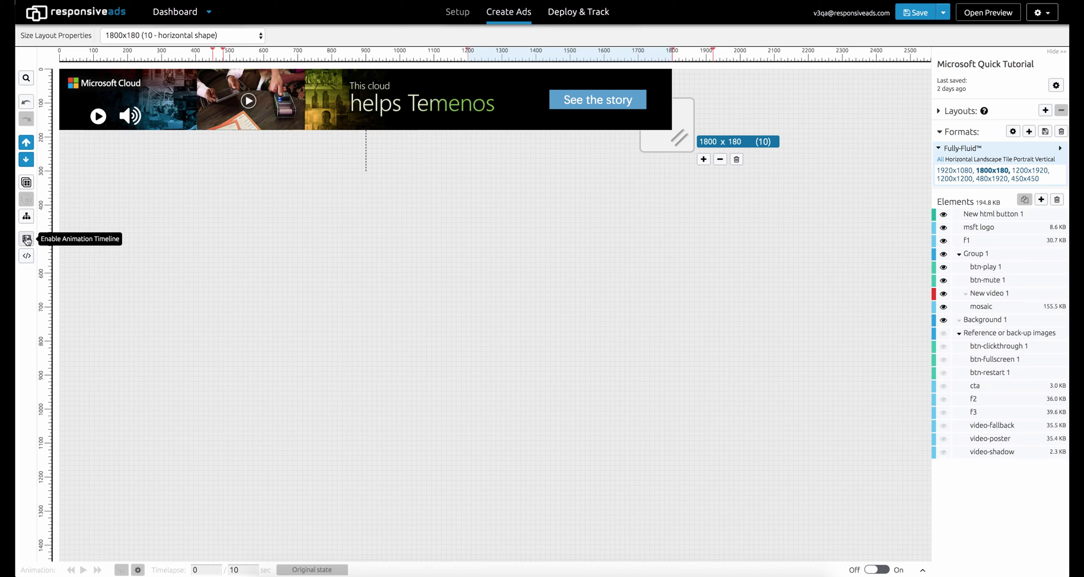
click(26, 239)
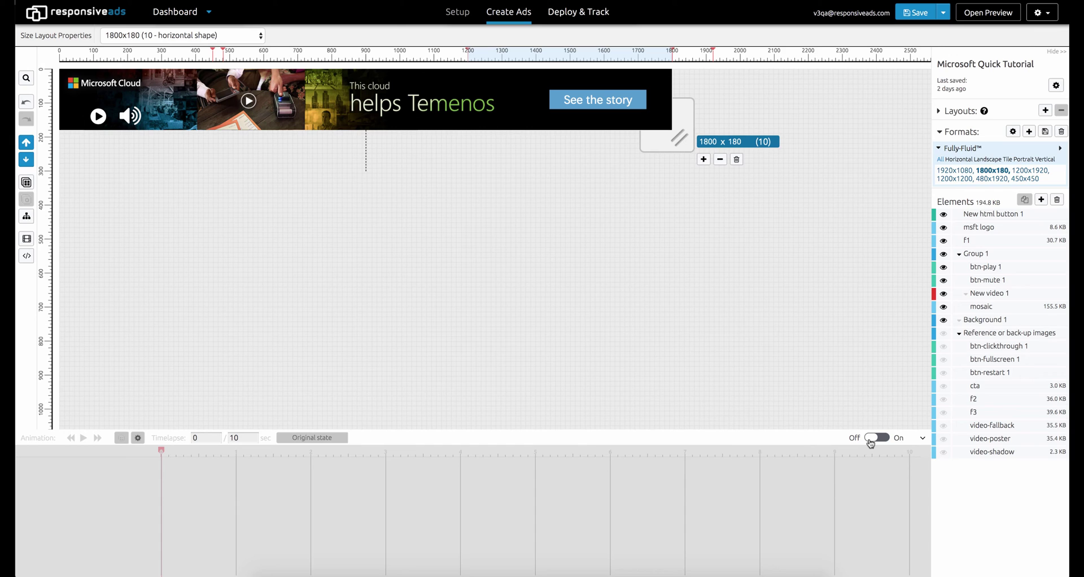
click(871, 443)
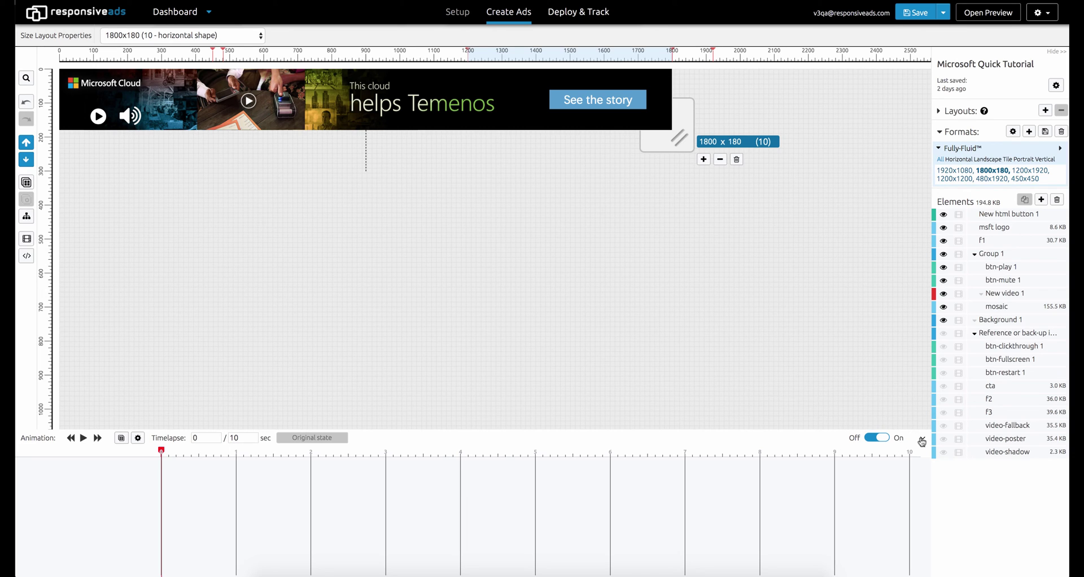
click(921, 442)
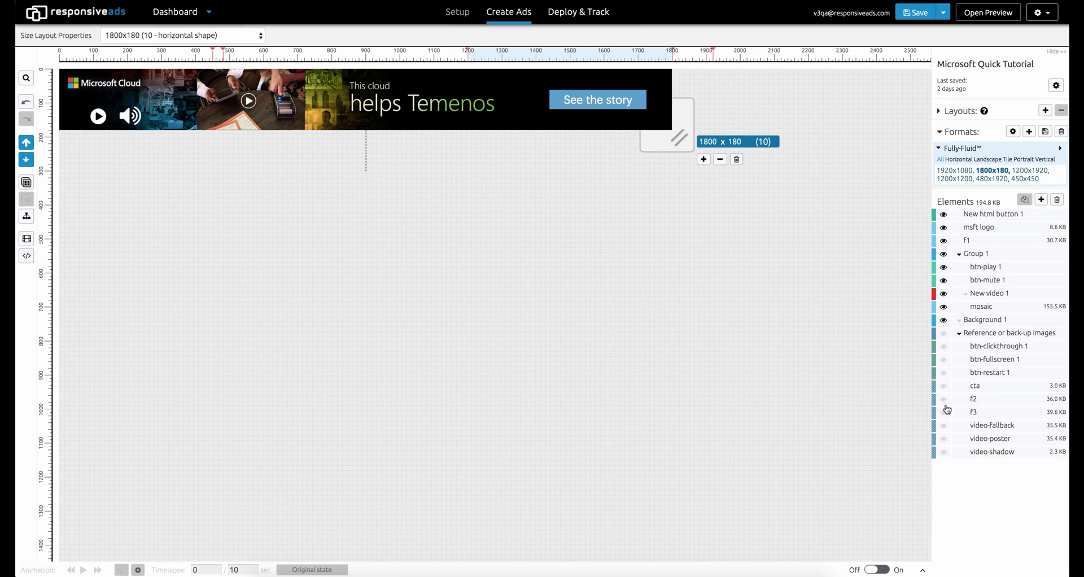
Review the creative's general settings, and open the ad preview without saving
click(1057, 86)
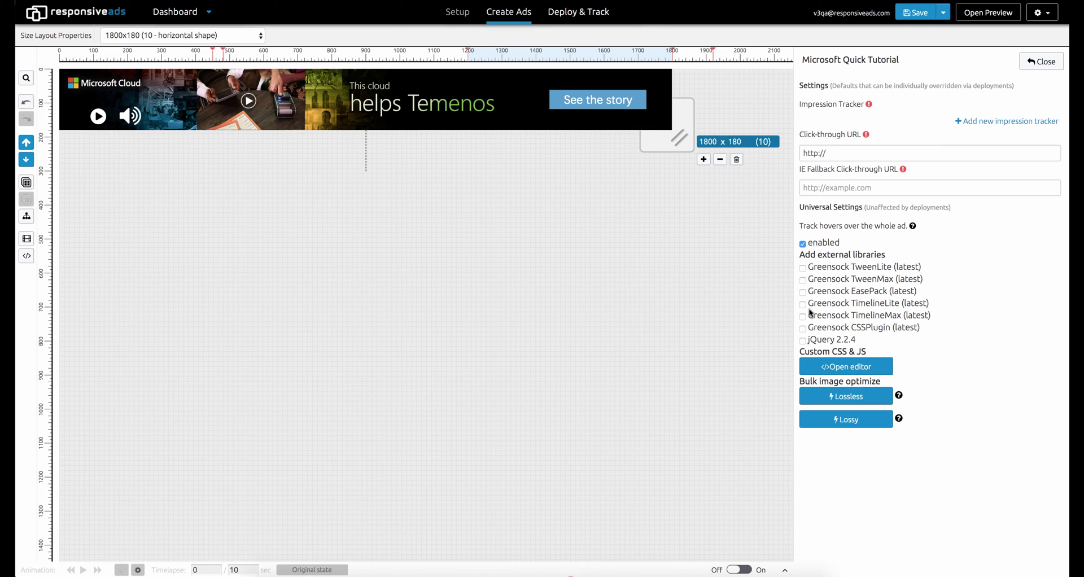
click(1041, 61)
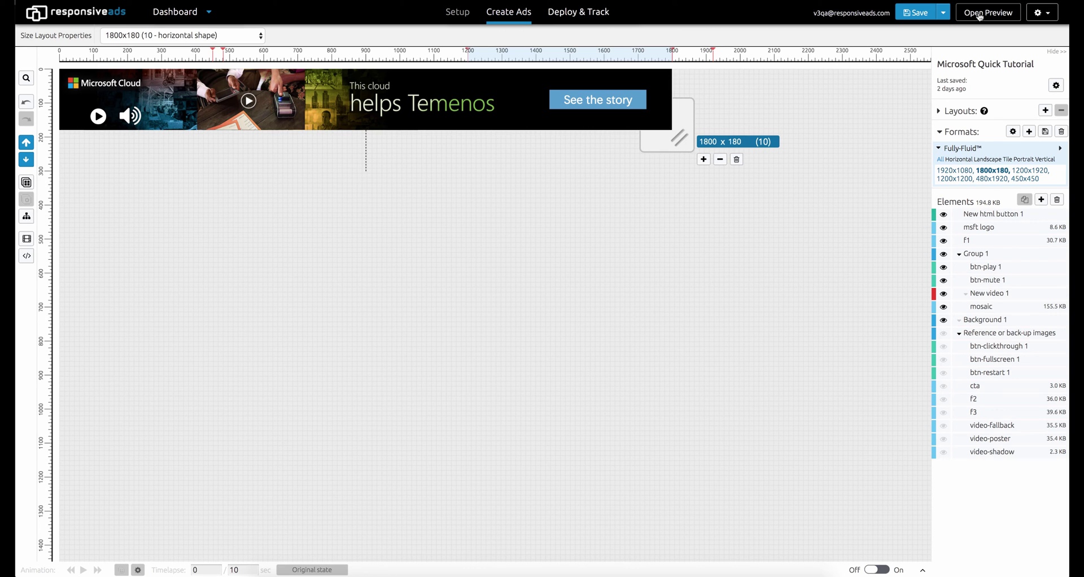
click(980, 17)
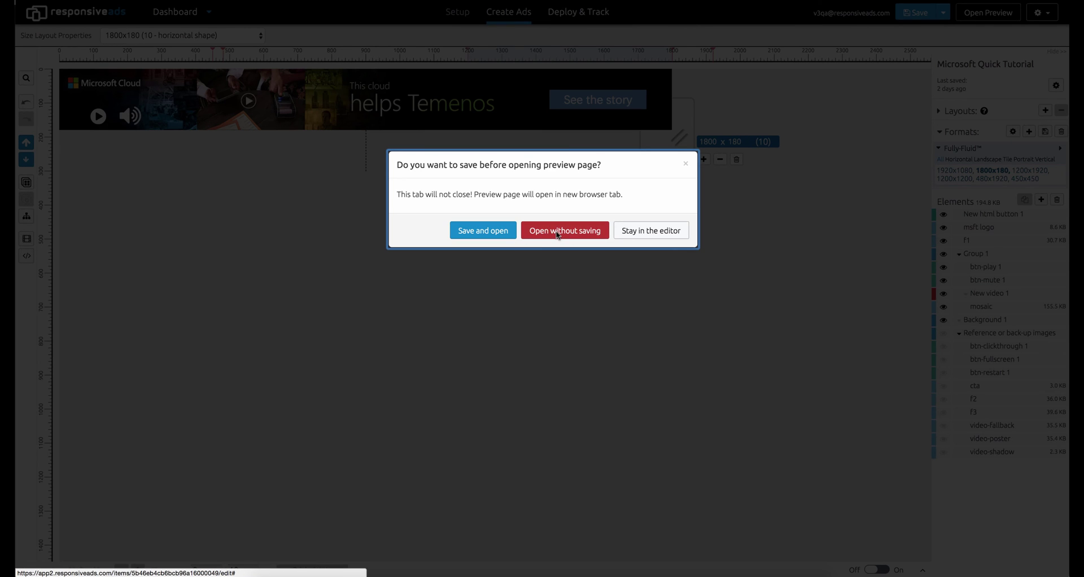
click(557, 234)
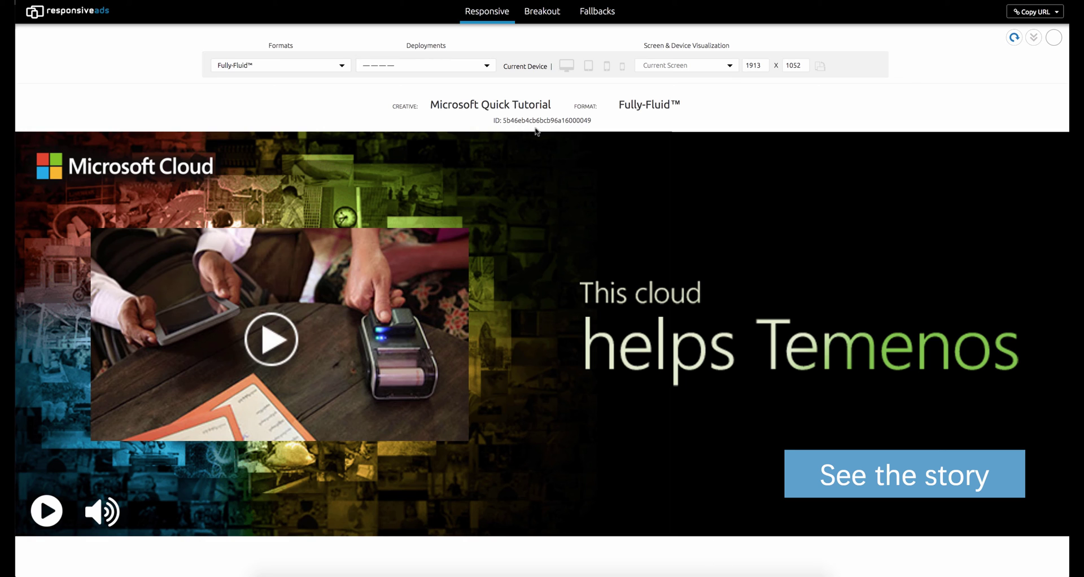
drag(1067, 357, 1067, 289)
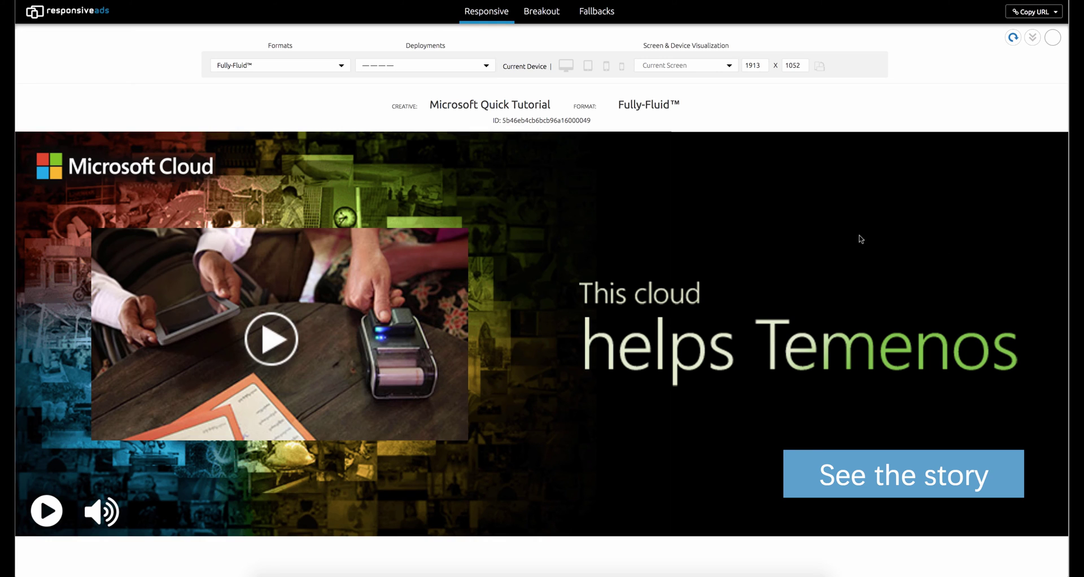
Preview the ad on the HiDPI desktop, tablet, Nexus 4 and iPhone 5 screens
click(563, 66)
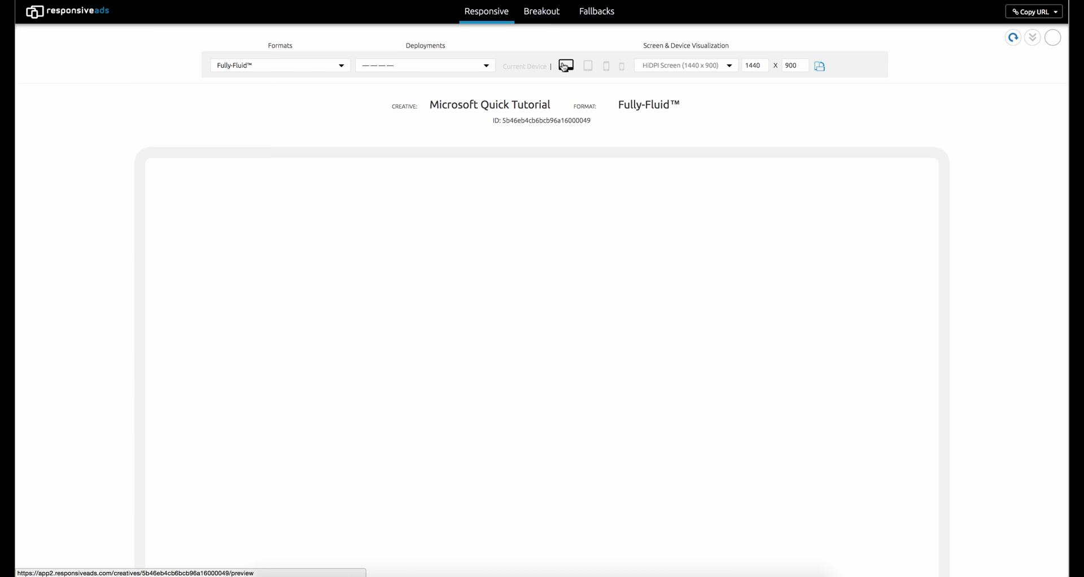
scroll(563, 222, down, 2)
scroll(566, 225, up, 2)
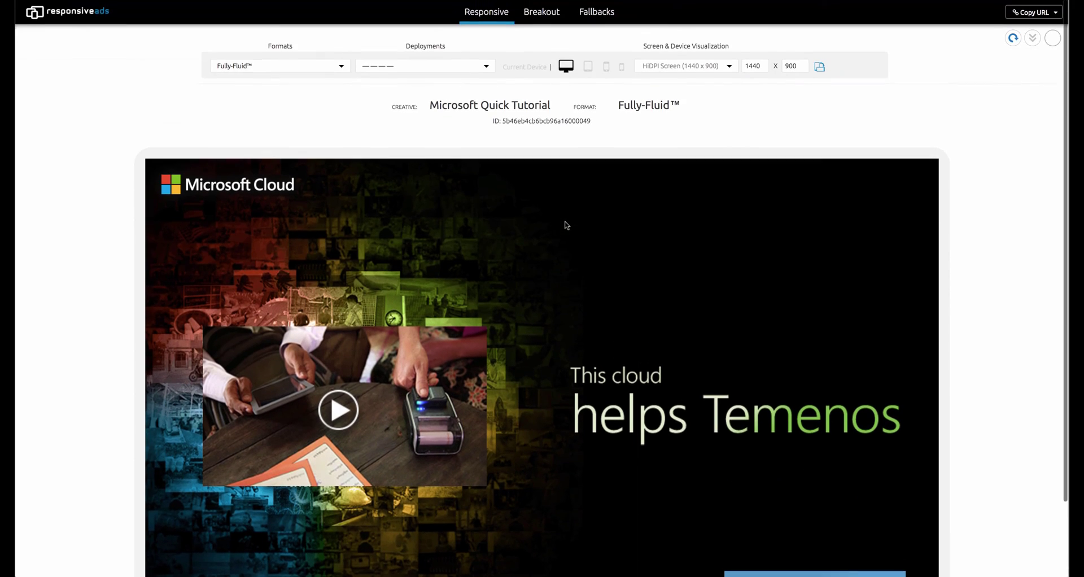
click(588, 66)
click(607, 68)
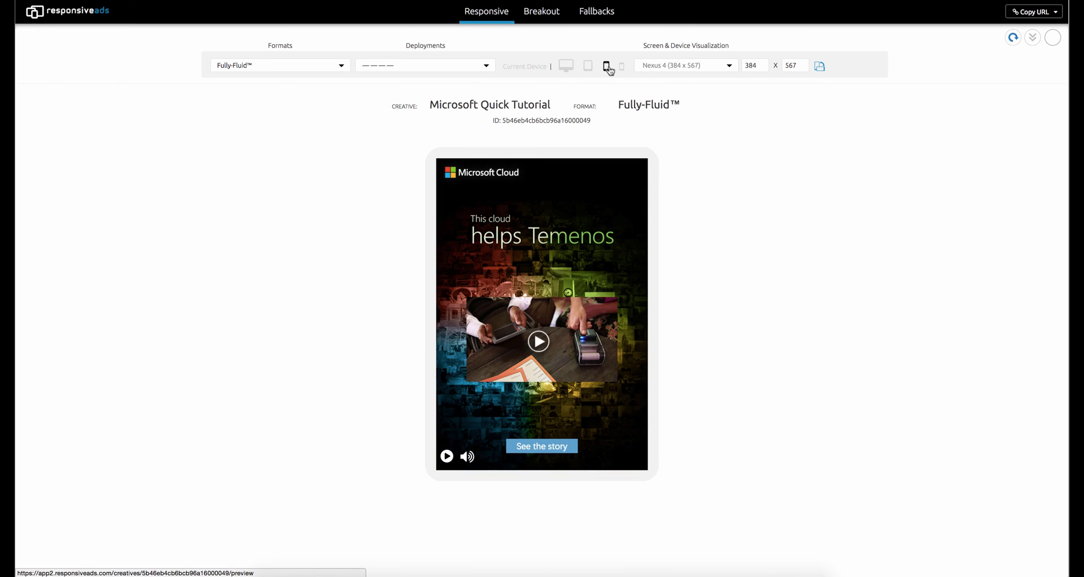
click(621, 68)
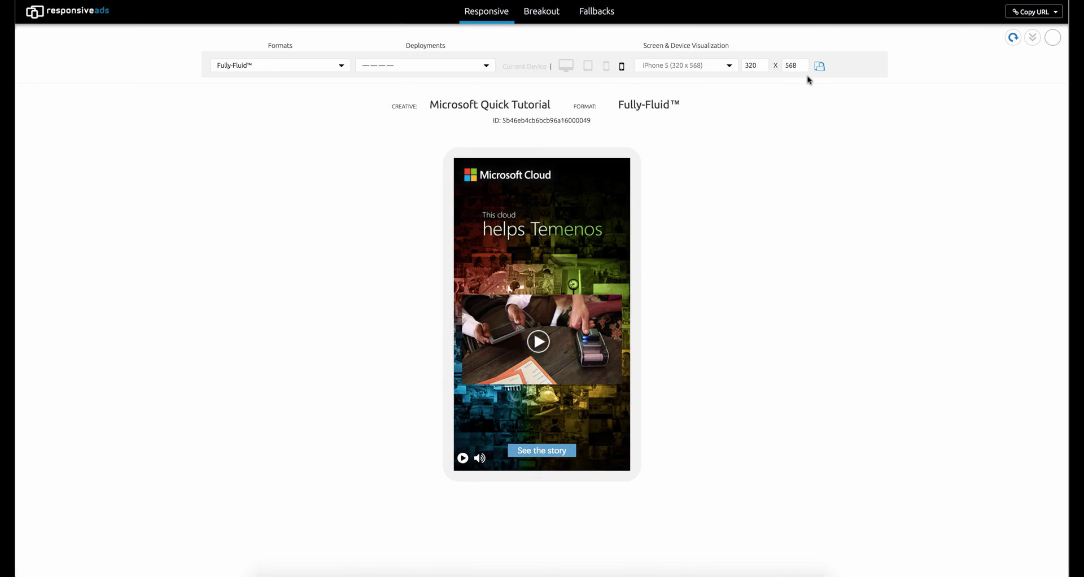
Rotate the iPhone 5 preview to landscape, and look over the list of available preview devices
click(819, 67)
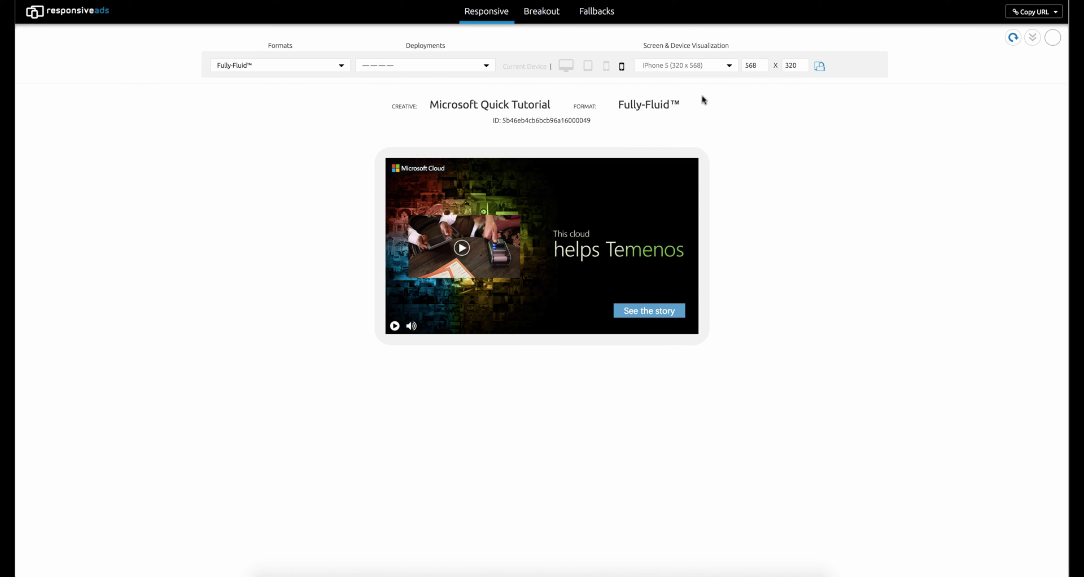
click(729, 67)
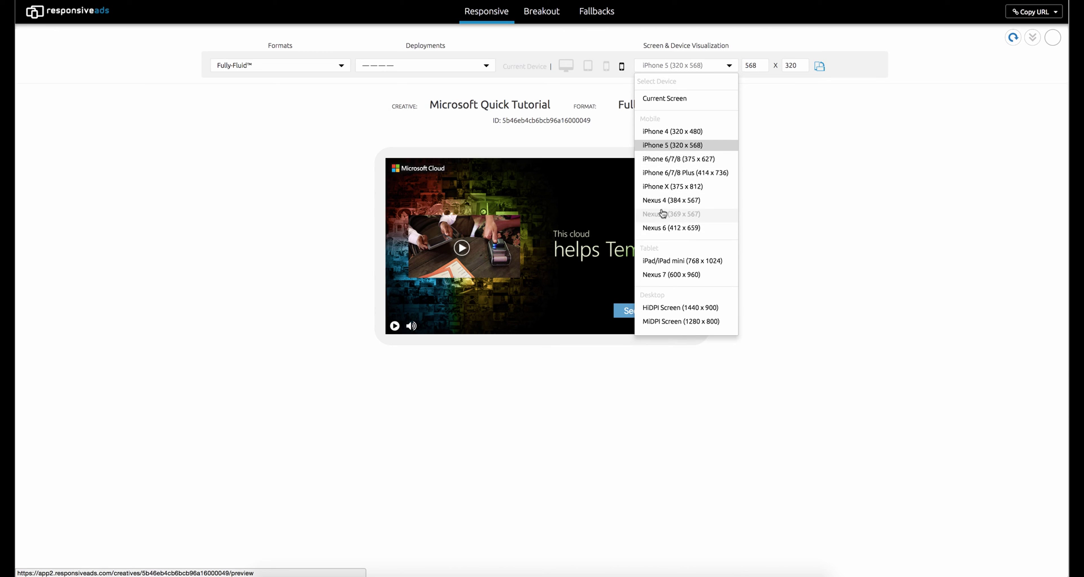
click(782, 184)
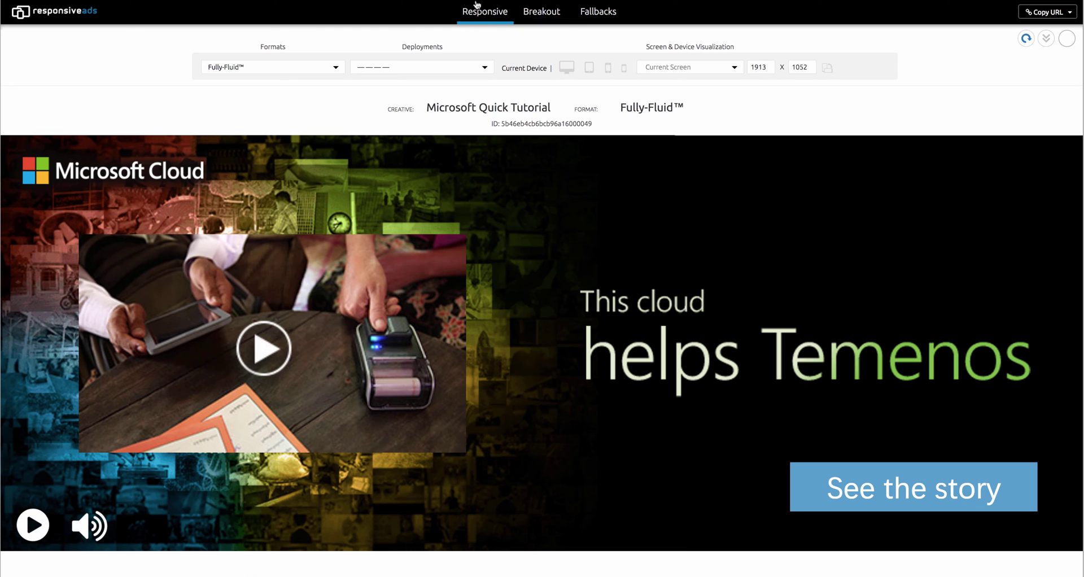
Switch to the Breakout preview and examine the Fully-Fluid ad in its horizontal, landscape, square, vertical and portrait layouts
click(543, 16)
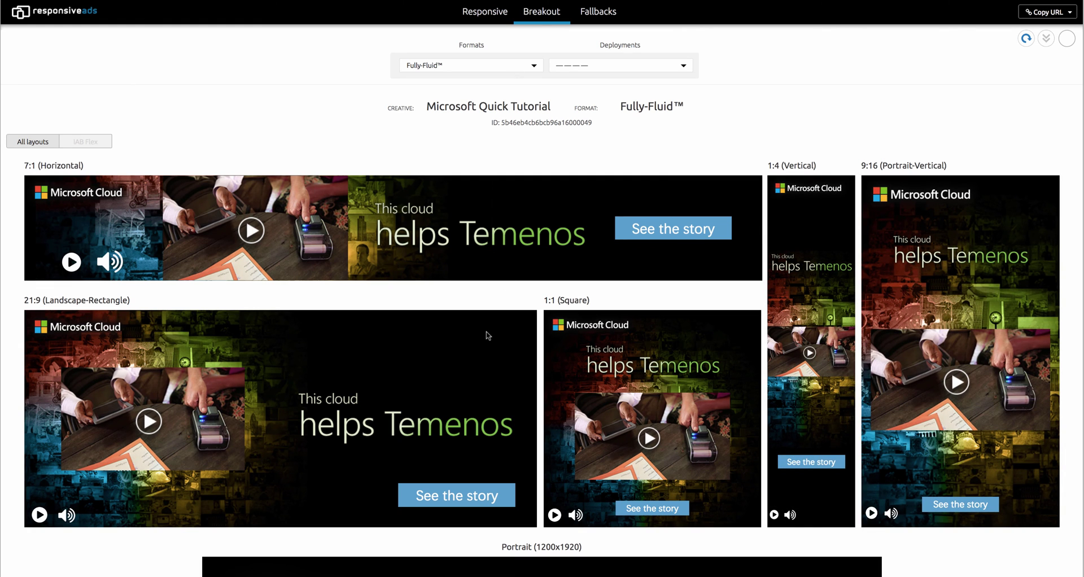
scroll(488, 335, down, 10)
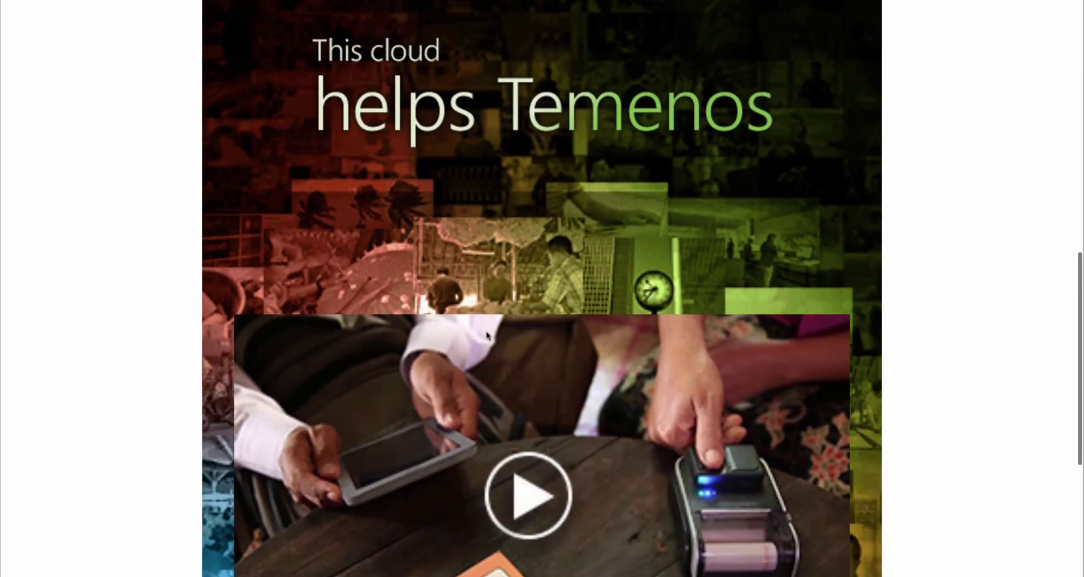
scroll(488, 335, up, 5)
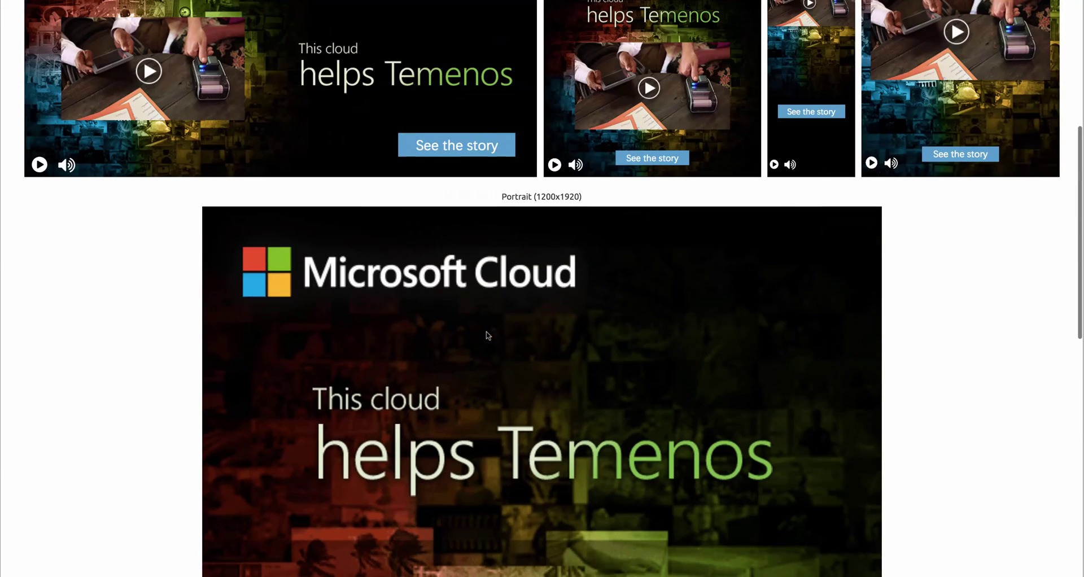
scroll(488, 336, up, 3)
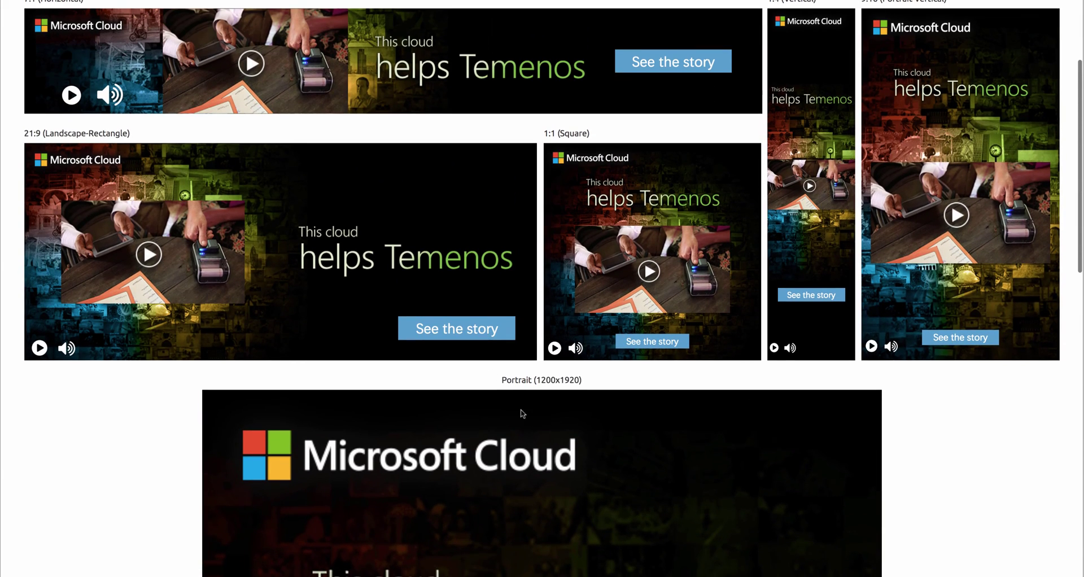
Switch the Breakout preview from all layouts to IAB Flex, and look over the ad in the wide, square and tall IAB sizes
scroll(567, 379, down, 3)
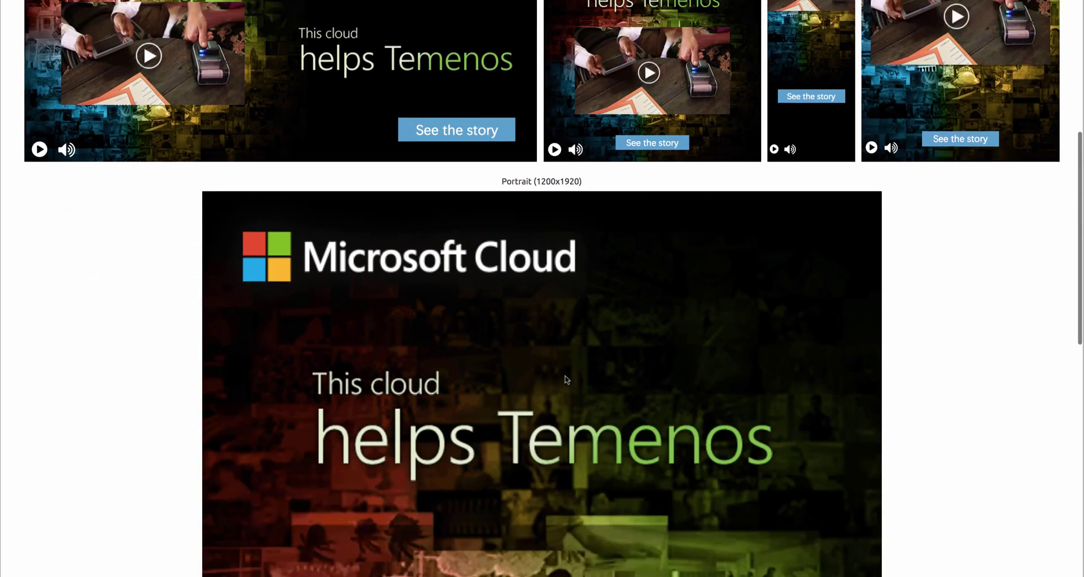
scroll(566, 380, up, 5)
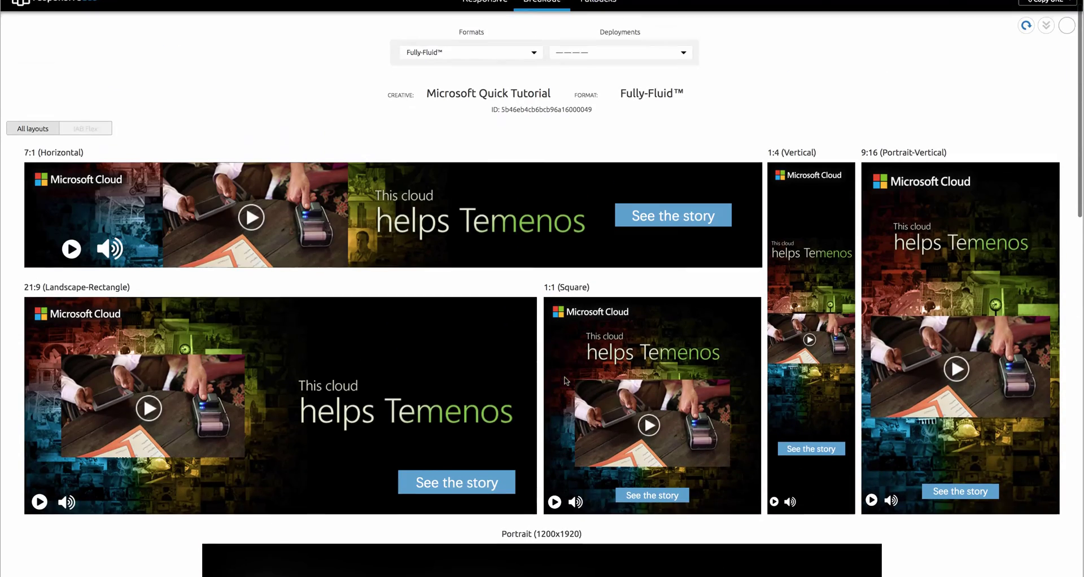
click(78, 145)
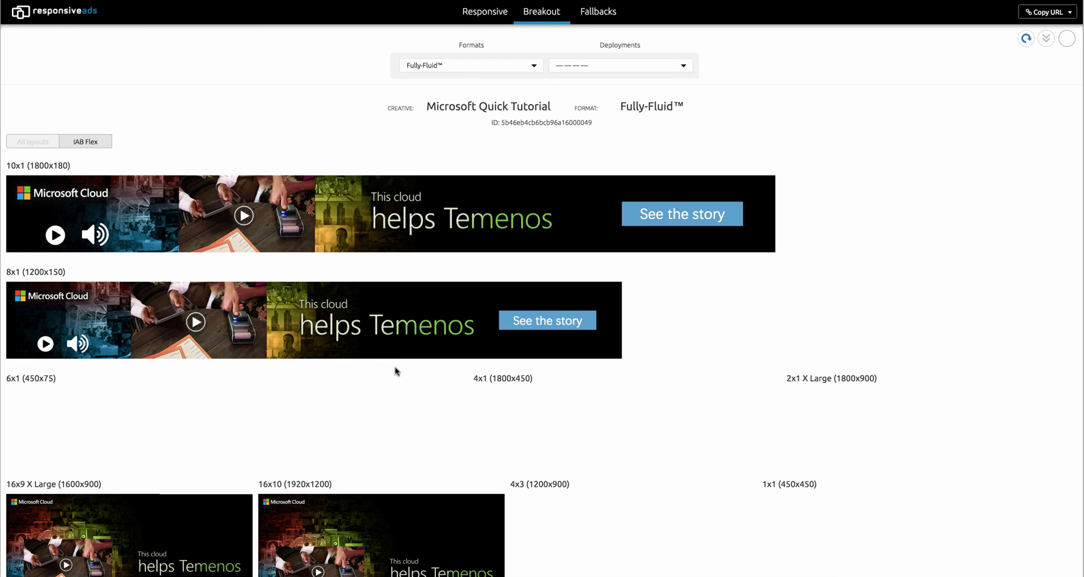
scroll(396, 371, down, 2)
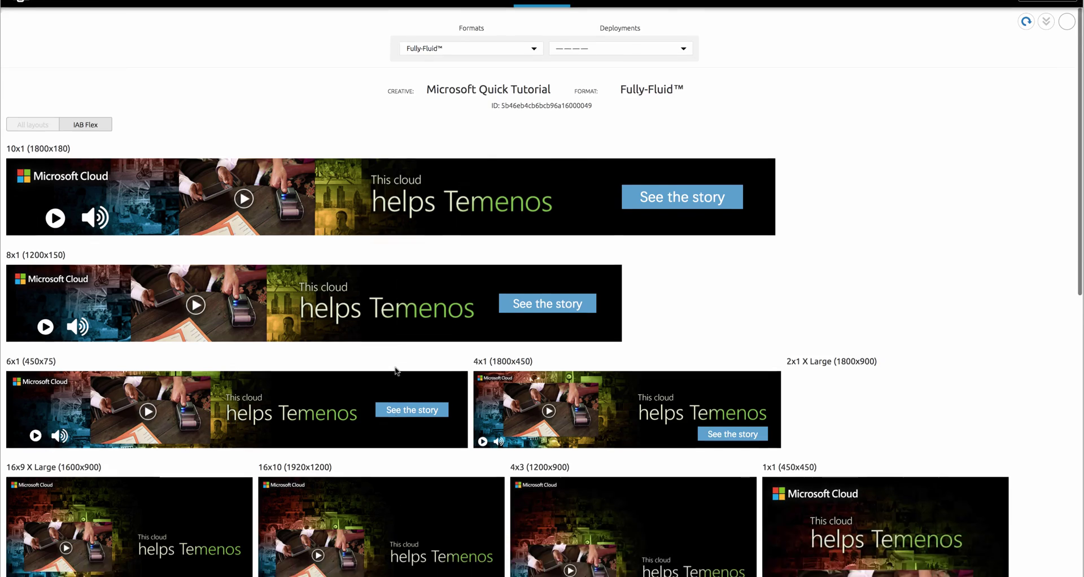
scroll(397, 371, down, 8)
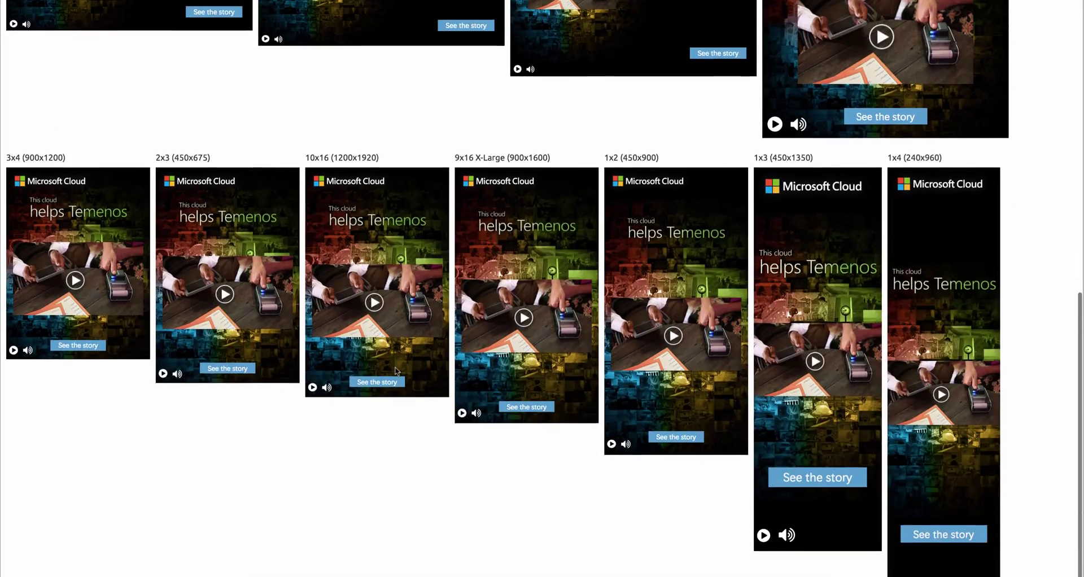
scroll(396, 371, up, 10)
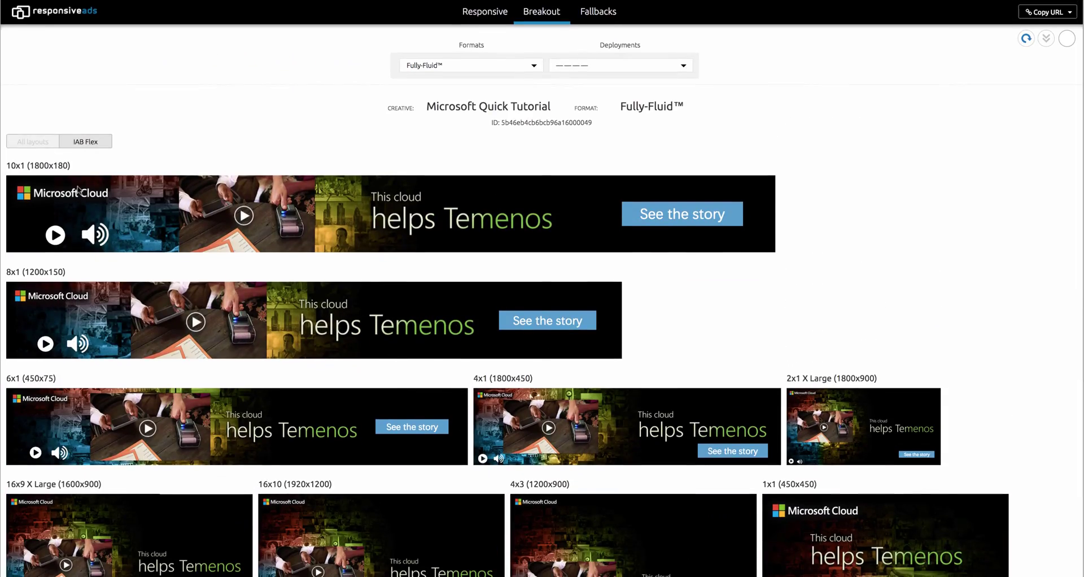